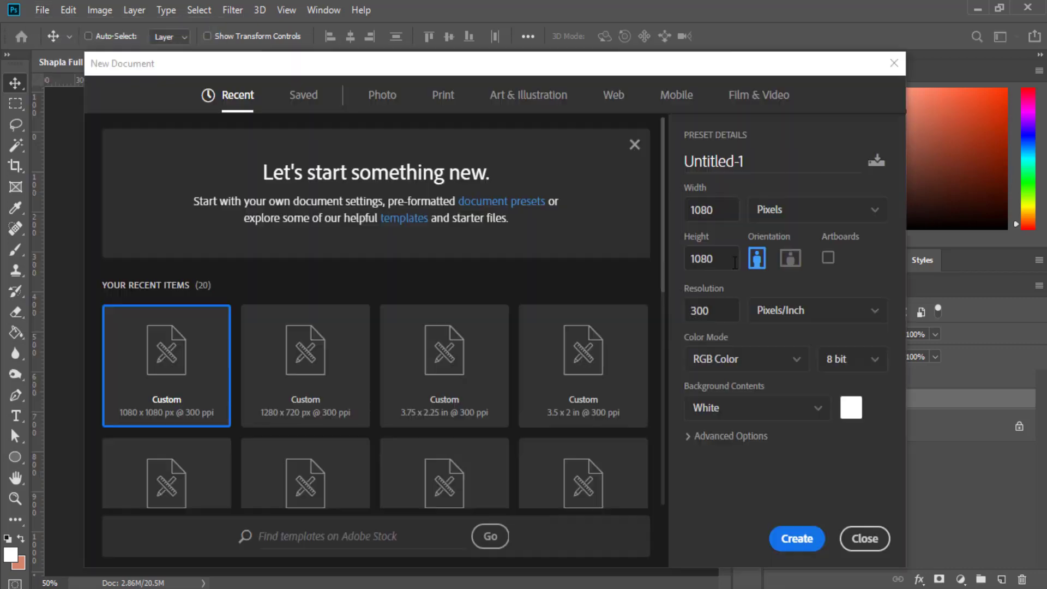
Create a new 1080 px square document named 123
text(123)
key(Tab)
key(Tab)
key(Return)
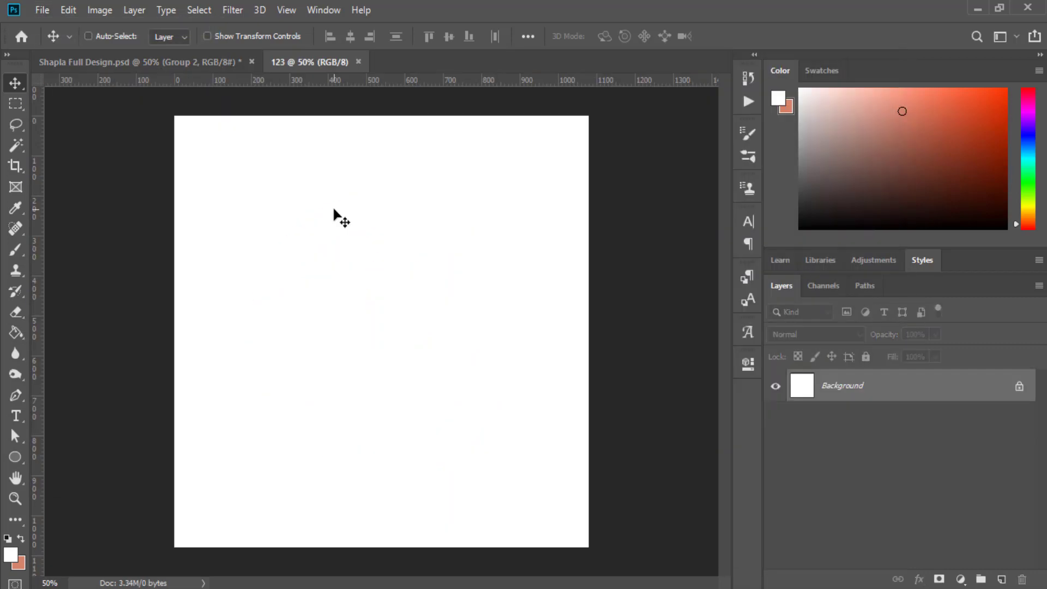
Add horizontal and vertical guides at 50% to mark the canvas centre
click(286, 10)
click(344, 443)
text(50%)
key(Return)
click(286, 9)
click(345, 444)
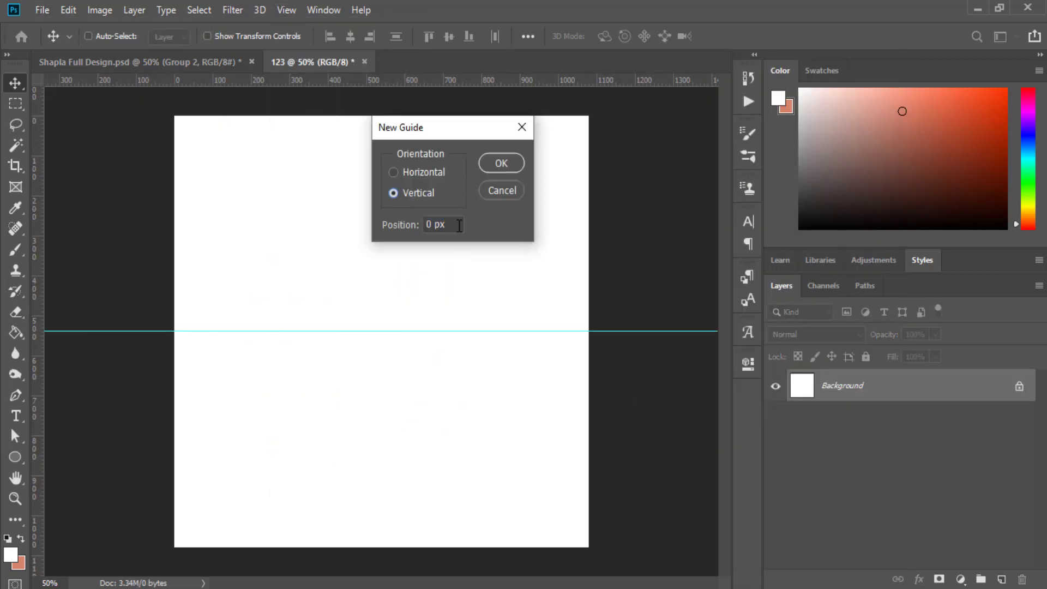
key(Return)
Draw a curved half-petal path with the Pen in Path mode from the guide crossing
key(z)
click(316, 403)
click(15, 395)
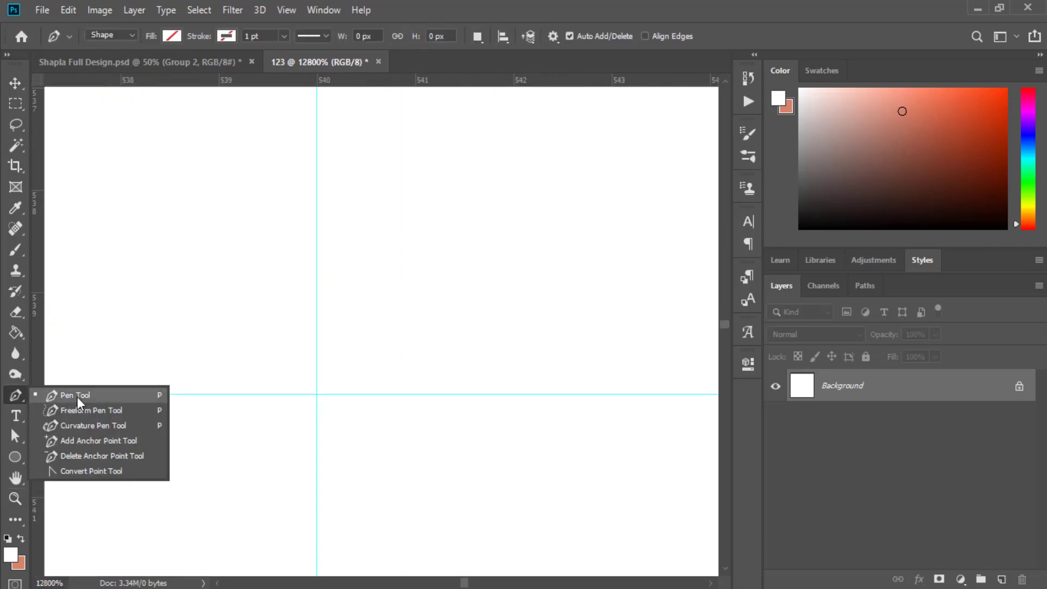
click(77, 395)
click(110, 36)
click(101, 64)
click(317, 394)
key(ctrl+0)
click(381, 189)
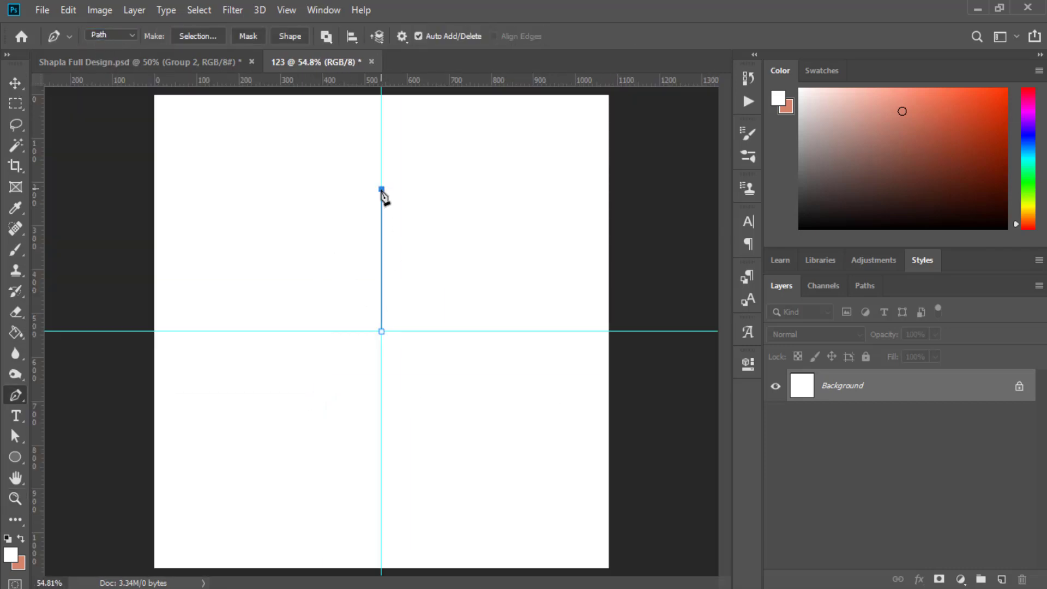
drag(381, 331, 313, 373)
Turn the half-petal path into a selection and stroke it magenta (f600f6)
key(ctrl+Return)
right_click(397, 234)
key(Escape)
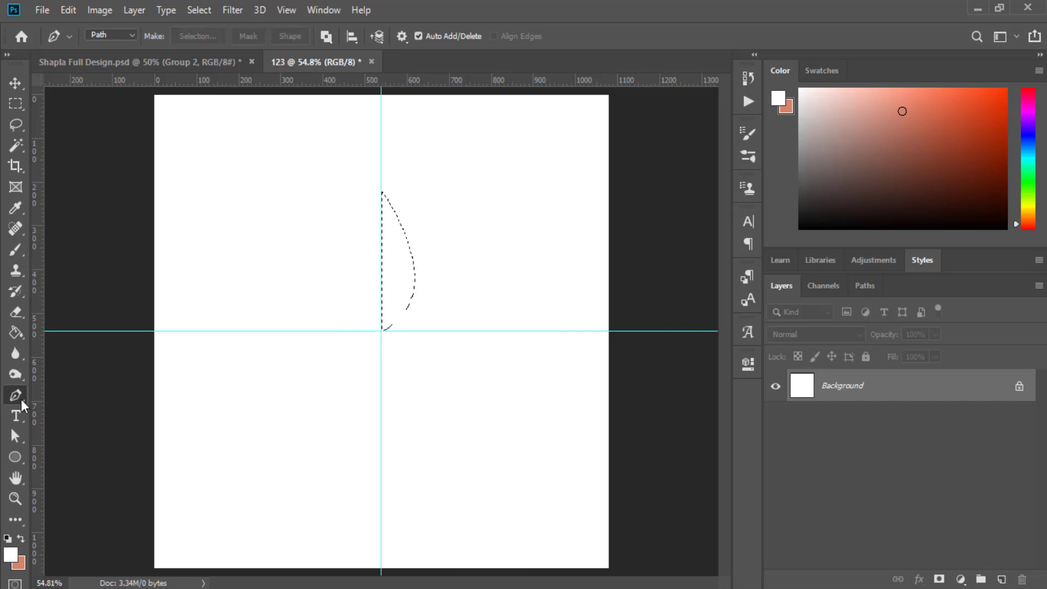
click(68, 9)
click(109, 271)
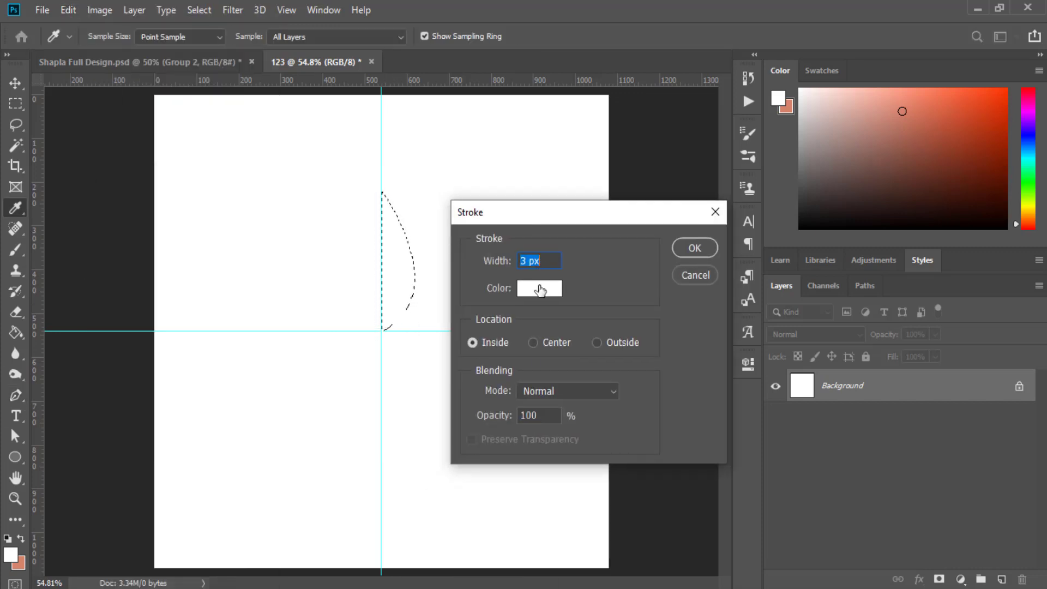
click(540, 288)
text(f600f6)
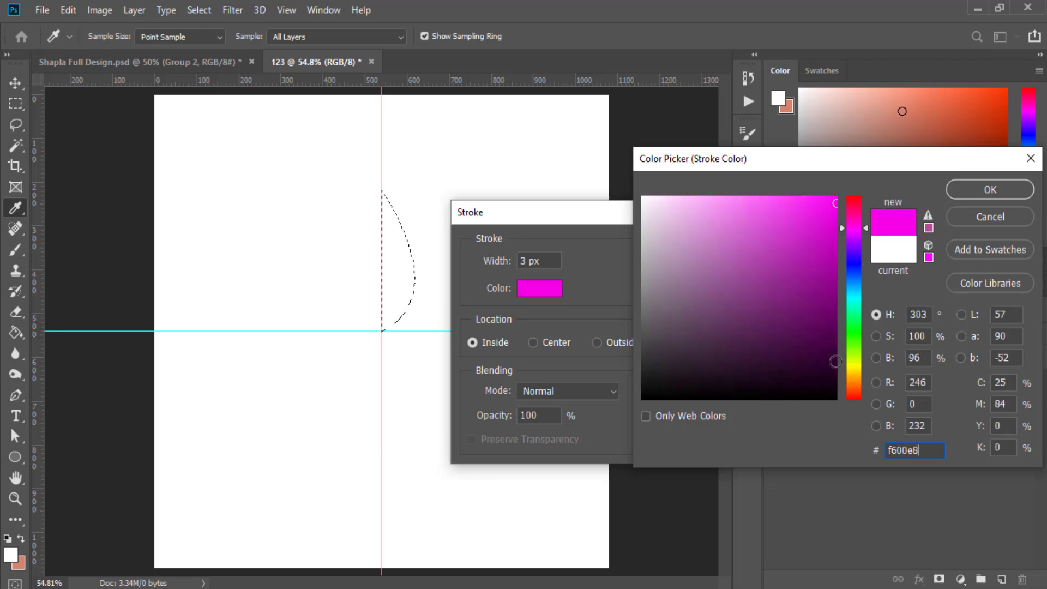
key(Return)
key(Return)
key(p)
Copy the outlined half-petal to its own layer and move it right
click(16, 103)
right_click(382, 260)
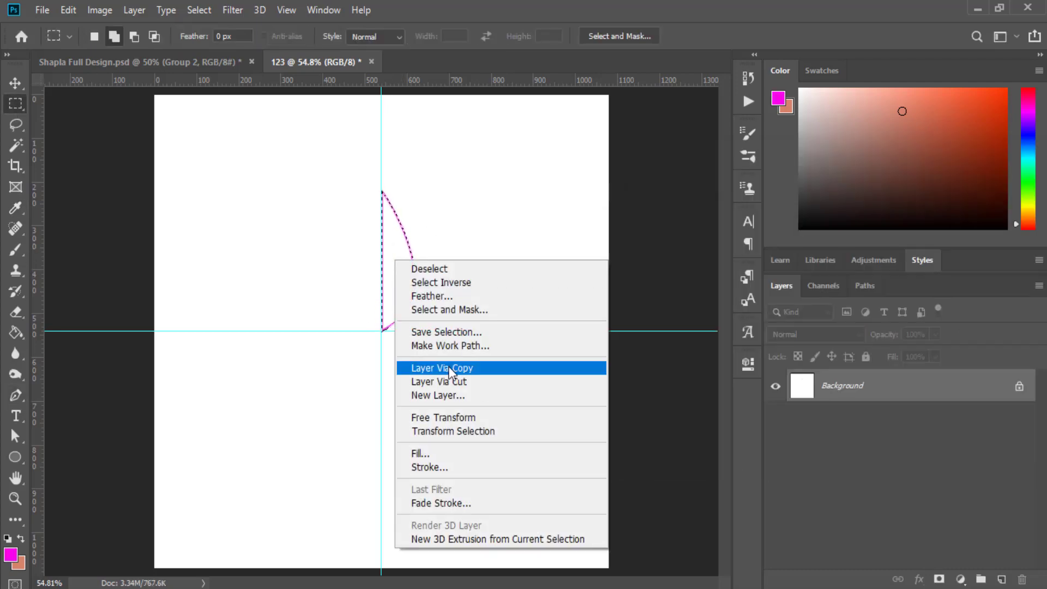
click(447, 364)
key(v)
drag(429, 305, 553, 305)
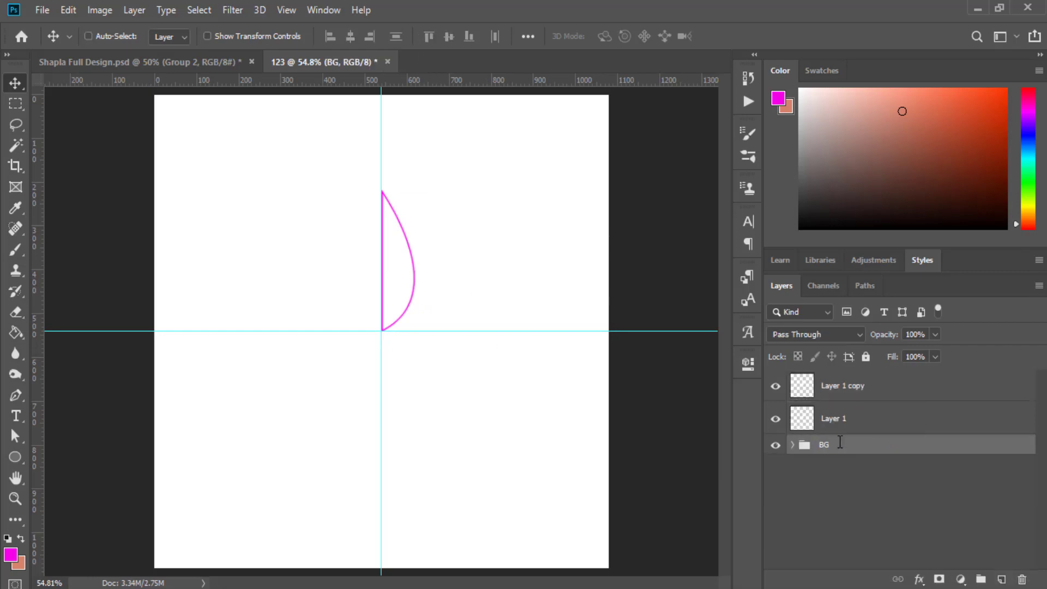
Flip the copied half horizontally and place it against the centre line
click(843, 386)
key(ctrl+t)
right_click(407, 257)
click(436, 463)
key(Return)
mouse_move(401, 261)
mouse_down()
mouse_move(369, 262)
mouse_move(430, 250)
mouse_up()
key(z)
click(889, 425)
Give the half-petal layer a magenta Color Overlay
double_click(884, 418)
click(577, 323)
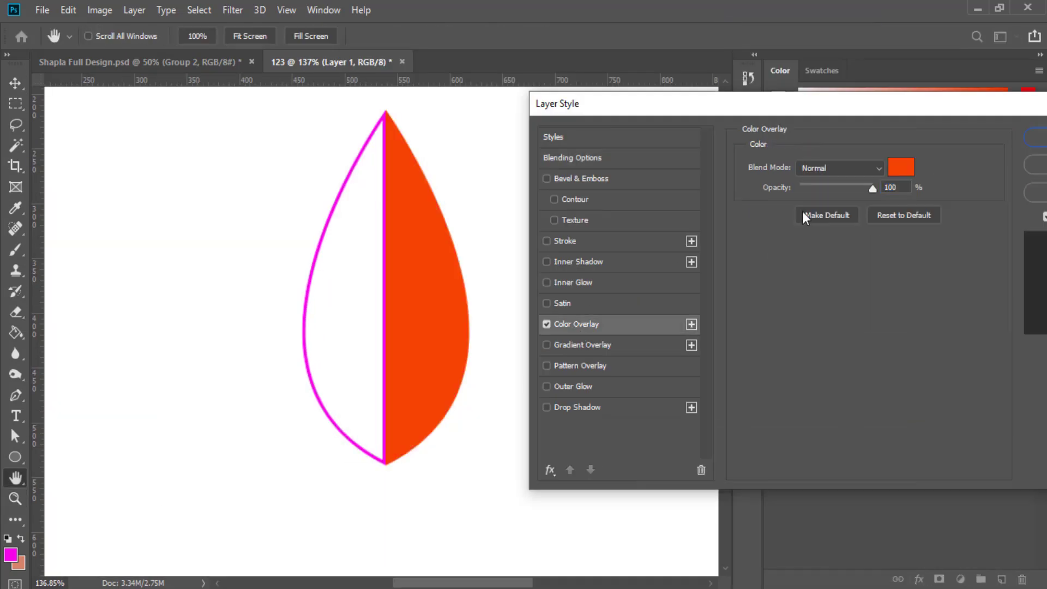
click(902, 170)
click(856, 281)
click(306, 327)
click(988, 187)
click(1030, 144)
key(ctrl+0)
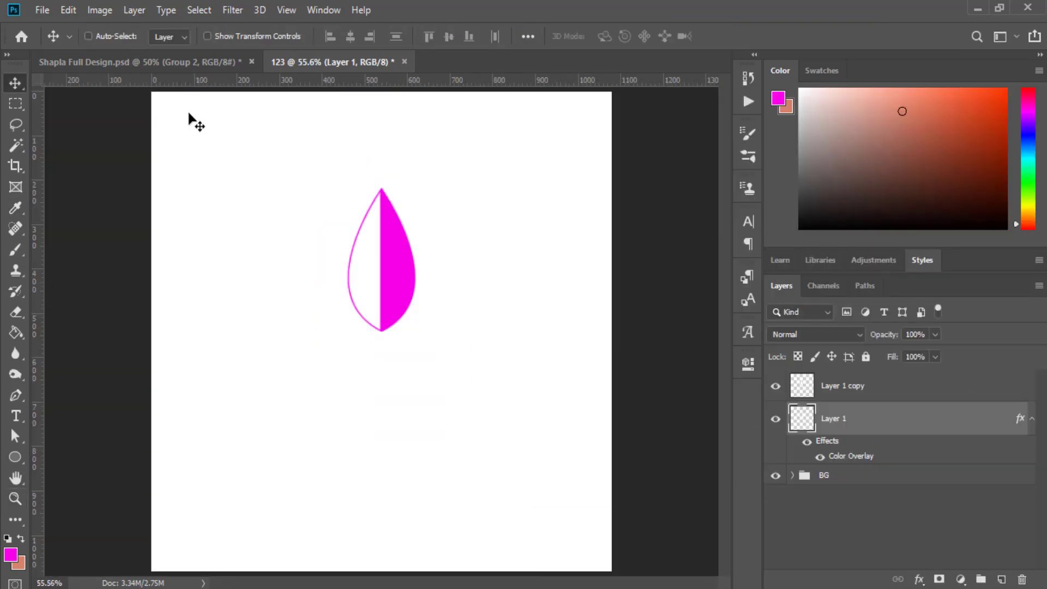
Merge the two leaf halves, then duplicate and rotate the leaf into several copies
right_click(884, 418)
click(766, 474)
key(ctrl+alt+t)
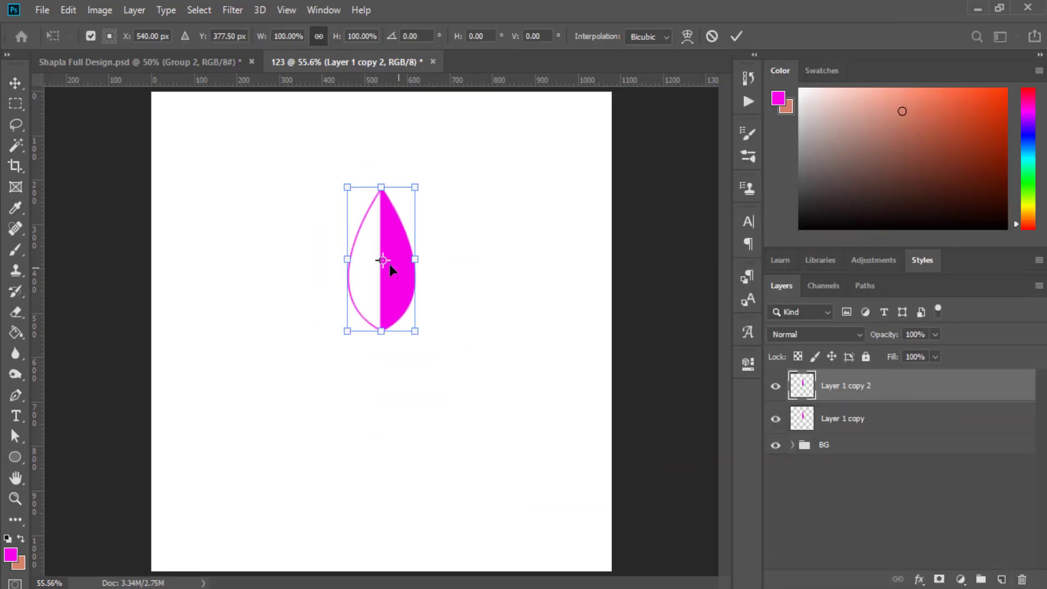
key(Return)
click(68, 10)
click(109, 346)
drag(428, 180, 460, 197)
key(Return)
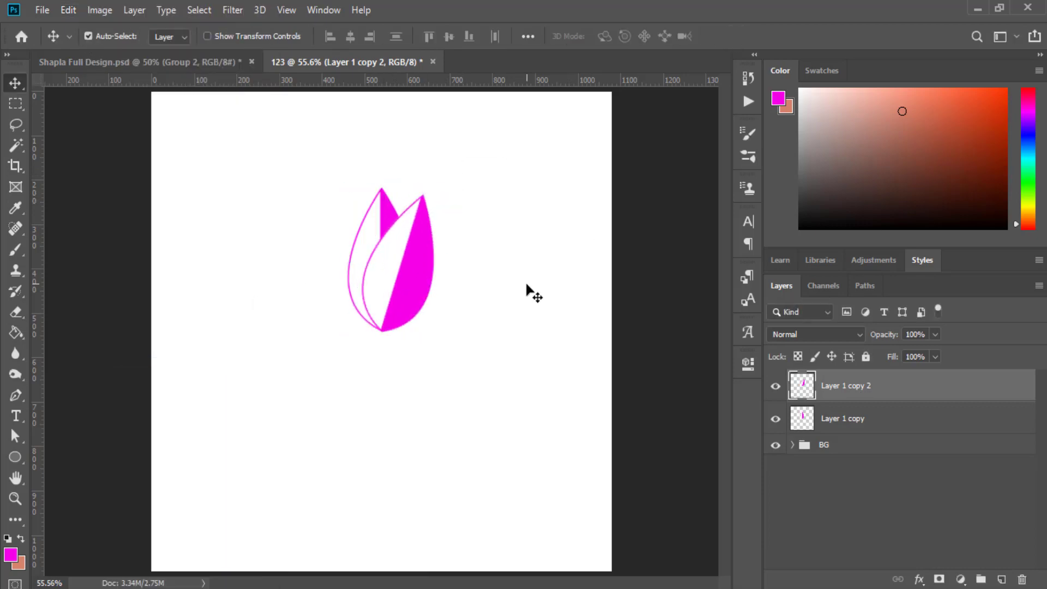
key(ctrl+shift+alt+t)
key(ctrl+shift+alt+t)
key(ctrl+shift+alt+t)
Group the rotated leaves as Group 1, then duplicate and mirror it to the left
shift+click(890, 483)
key(ctrl+g)
key(ctrl+j)
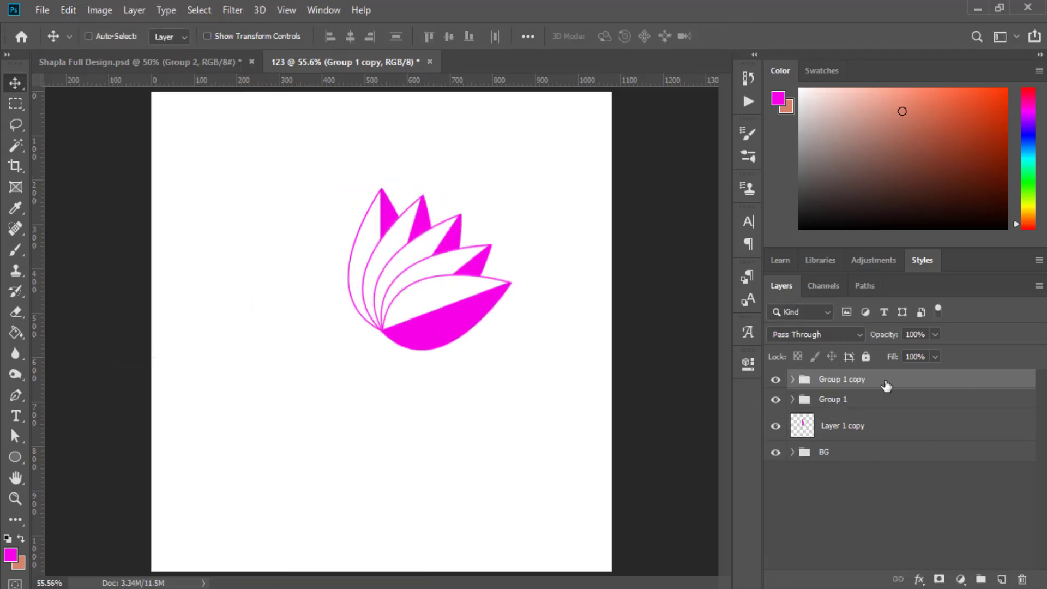
key(ctrl+t)
drag(512, 273, 362, 271)
text(-100)
click(738, 36)
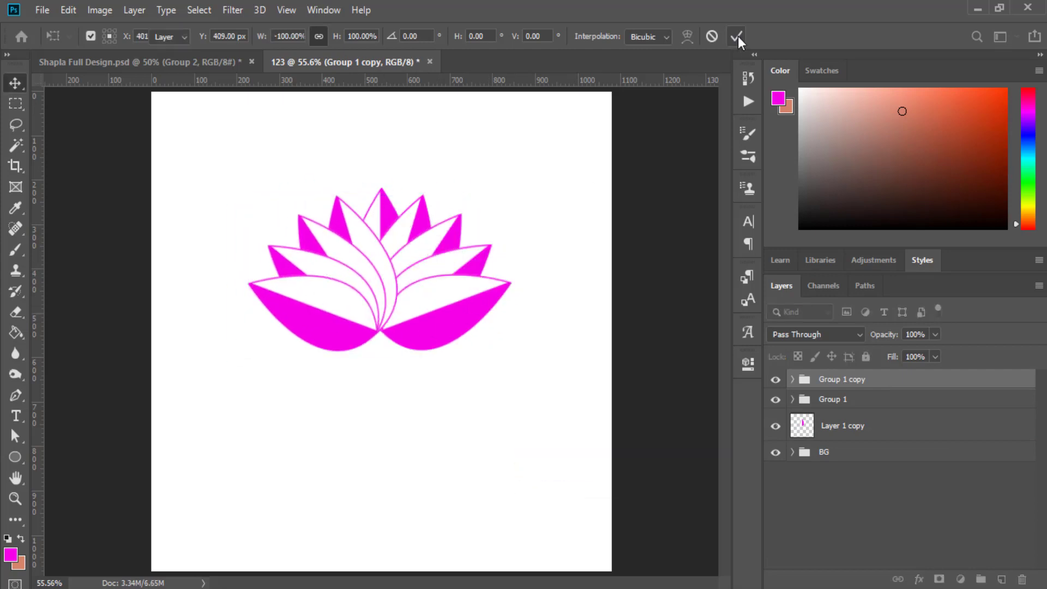
Bring the centre leaf to the top, group all lotus layers as Flower, and centre it
ctrl+click(322, 171)
key(ctrl+shift+bracketright)
shift+click(846, 433)
key(ctrl+g)
double_click(829, 379)
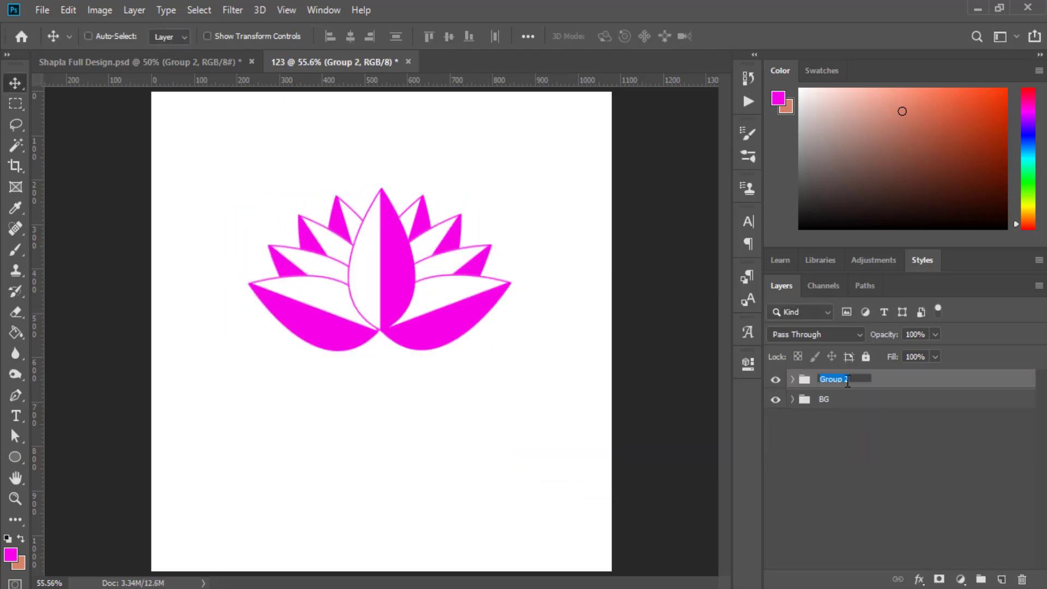
text(Flower)
key(Return)
drag(380, 229, 381, 292)
Draw a 700 px no-fill circle and centre it around the lotus
key(u)
click(172, 36)
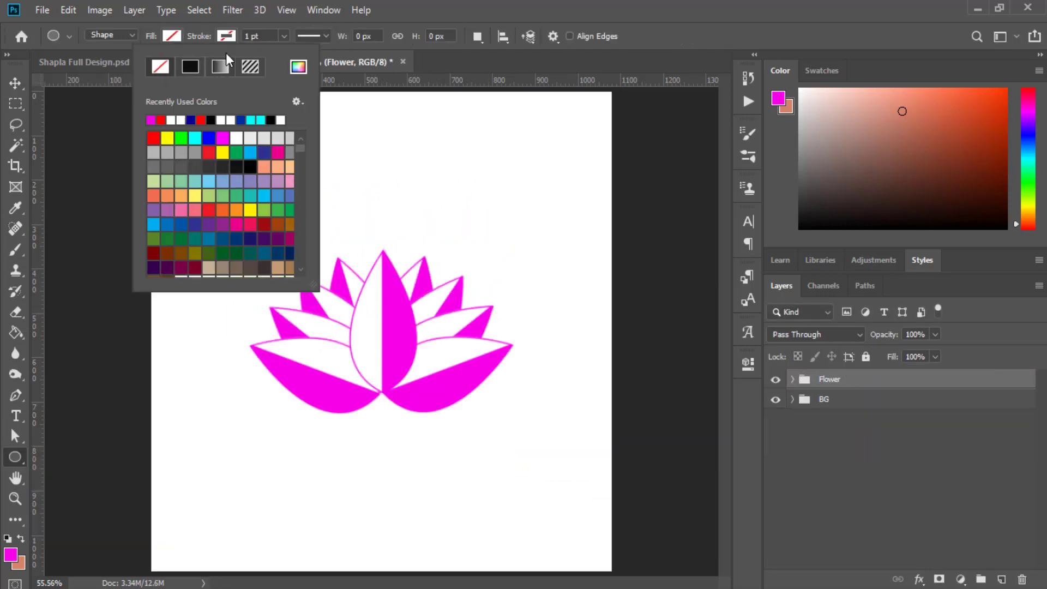
click(157, 114)
click(382, 175)
text(700)
click(309, 362)
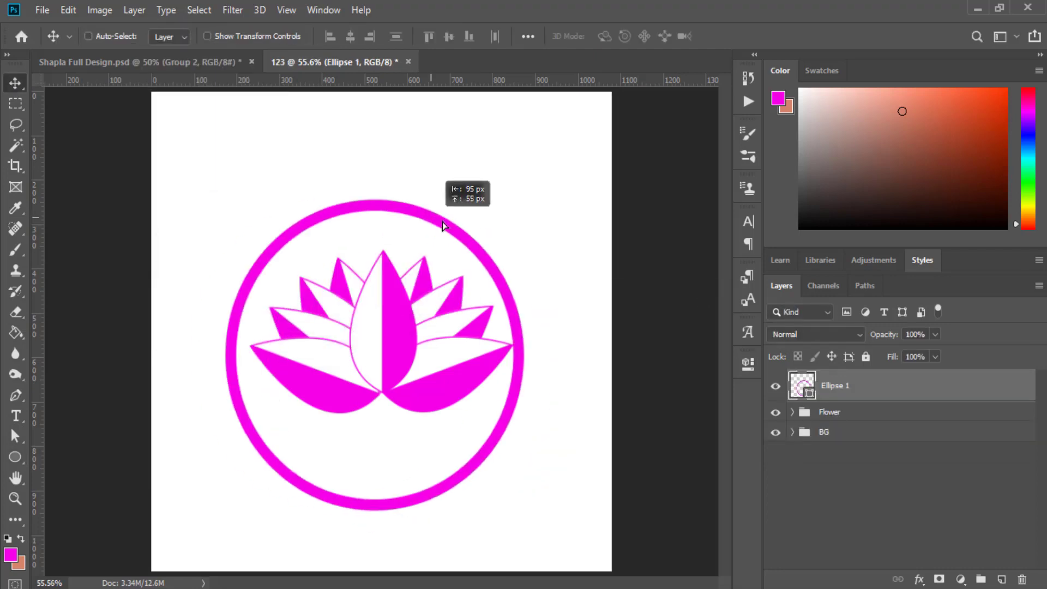
key(v)
drag(450, 199, 439, 180)
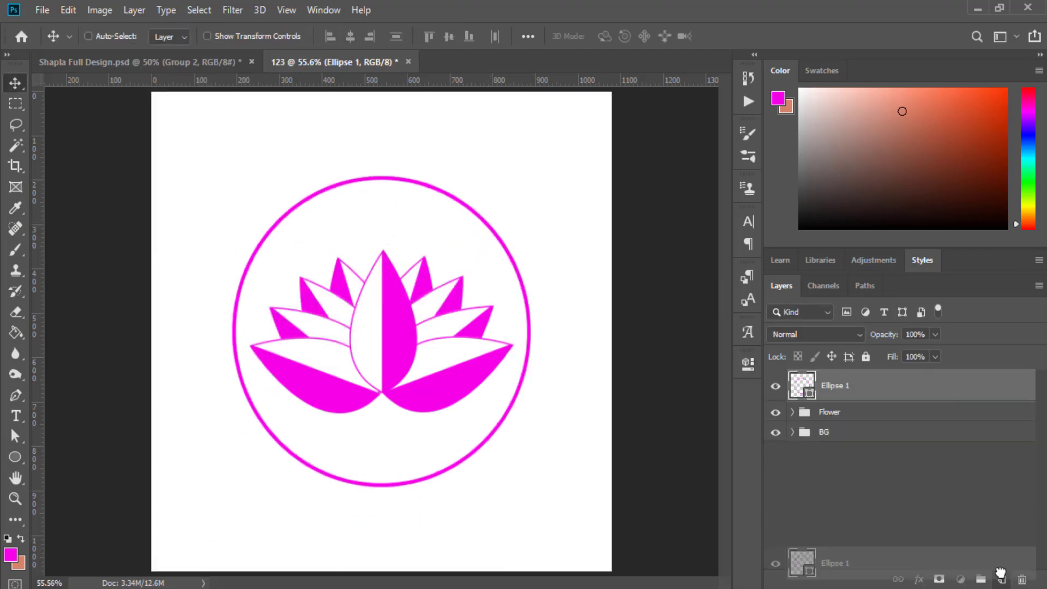
Duplicate the ring and scale the copy into a larger outer ring
key(ctrl+j)
key(ctrl+t)
drag(530, 331, 543, 334)
key(Return)
Pen a wavy line beneath the lotus and thin its stroke
shift+click(873, 418)
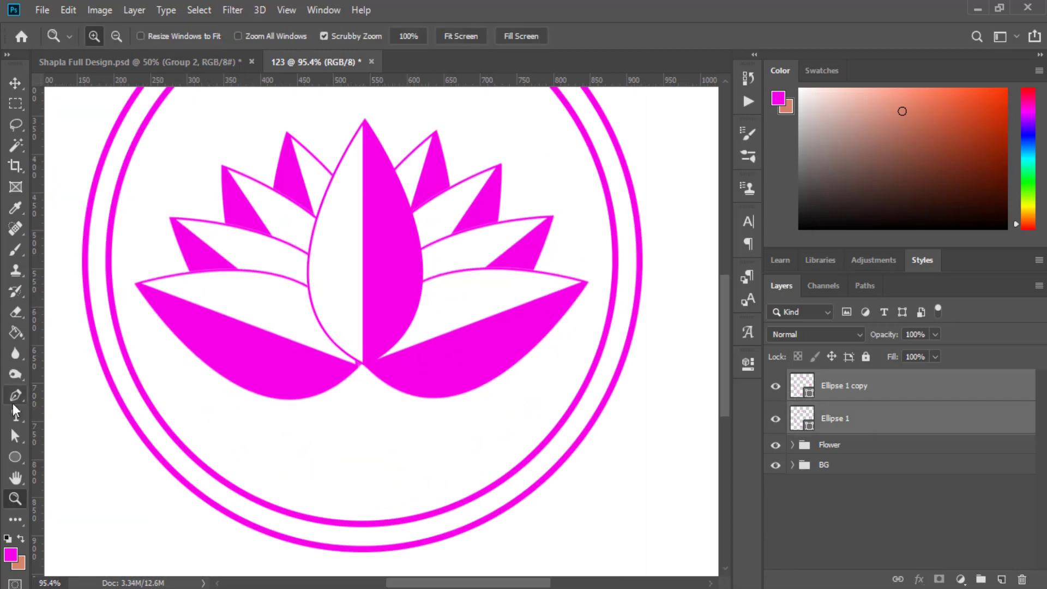
click(16, 395)
click(183, 399)
click(269, 410)
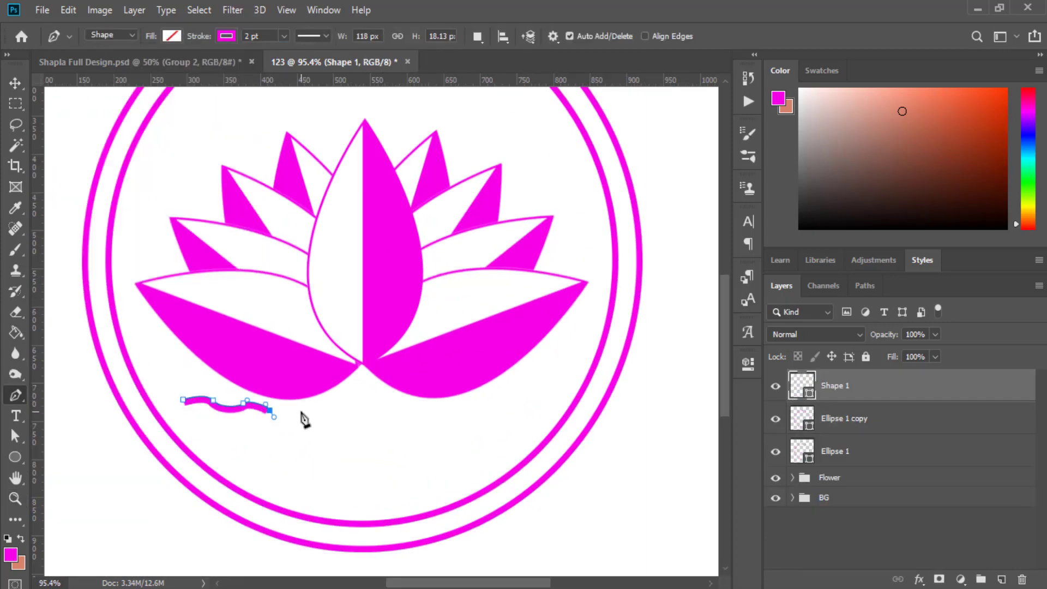
click(338, 404)
click(427, 408)
click(466, 409)
click(553, 384)
key(v)
key(Return)
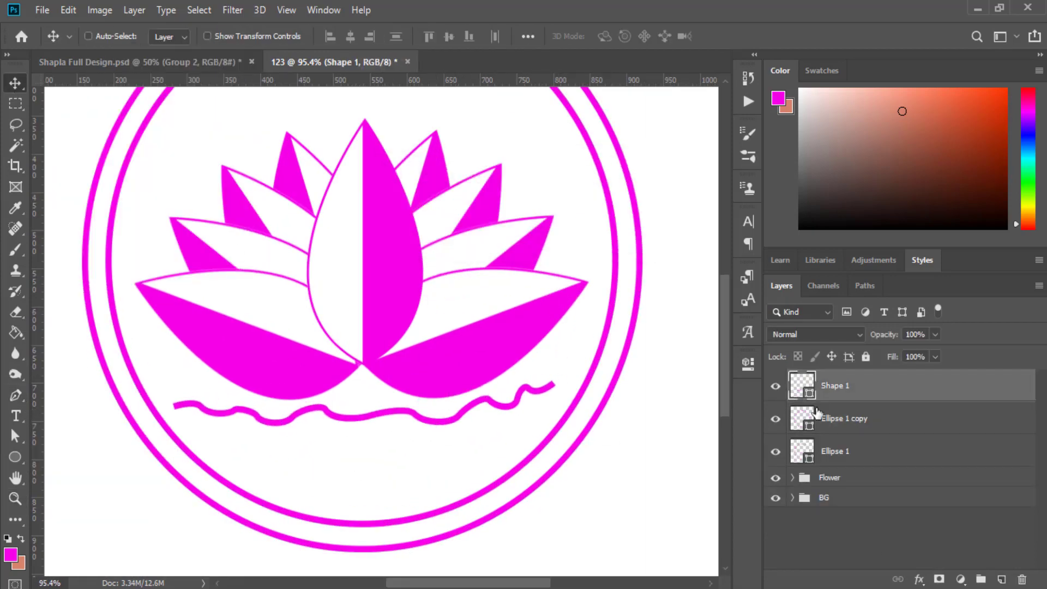
click(15, 395)
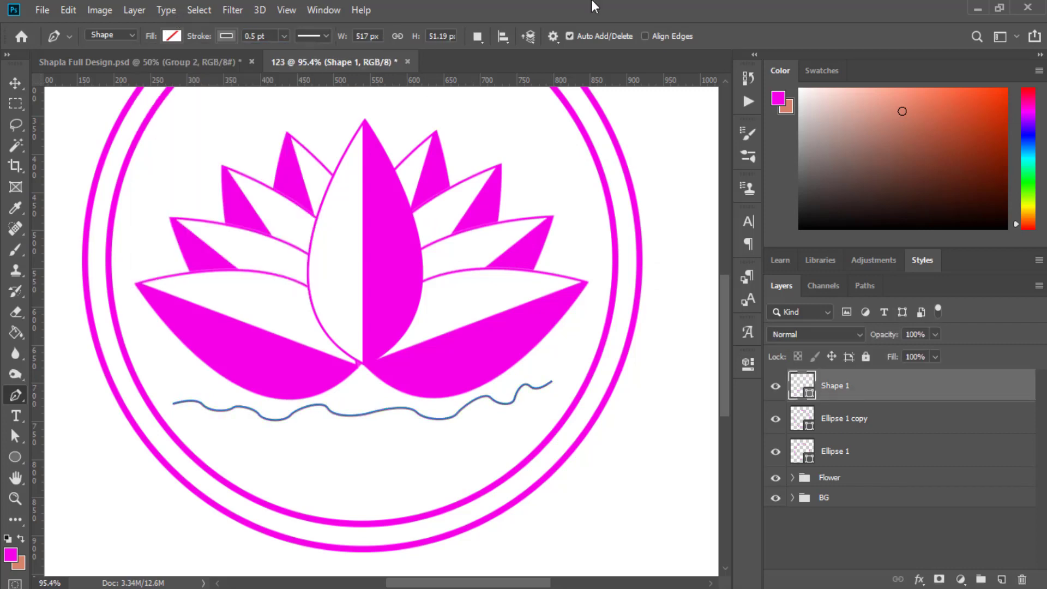
Duplicate the wave into four stacked lines and group them as Group 3
key(ctrl+j)
click(17, 84)
shift+click(834, 418)
key(ctrl+g)
drag(477, 410, 482, 422)
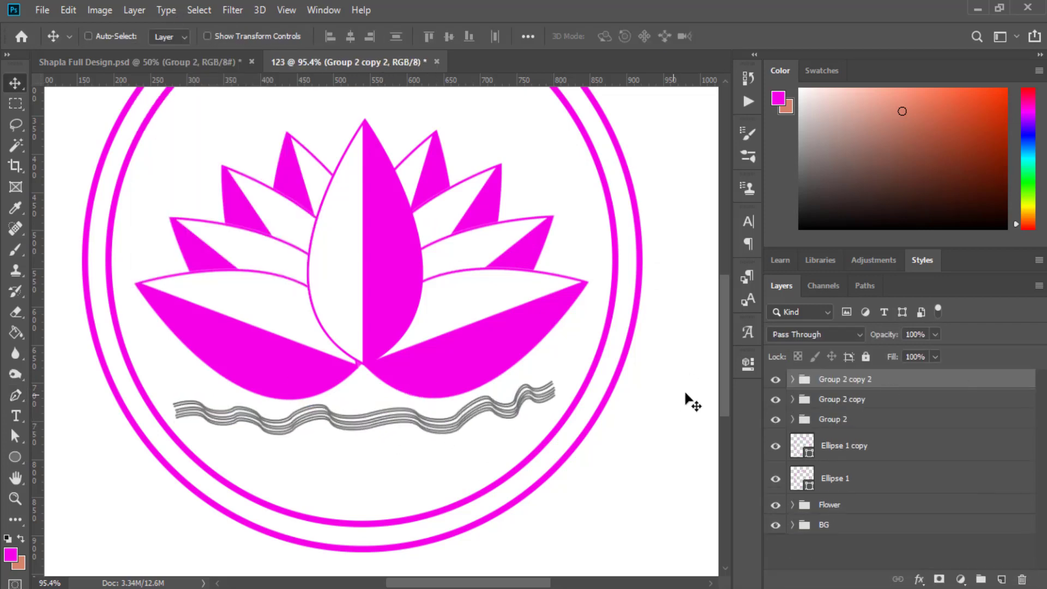
drag(949, 466, 948, 480)
shift+click(834, 439)
right_click(871, 404)
click(905, 81)
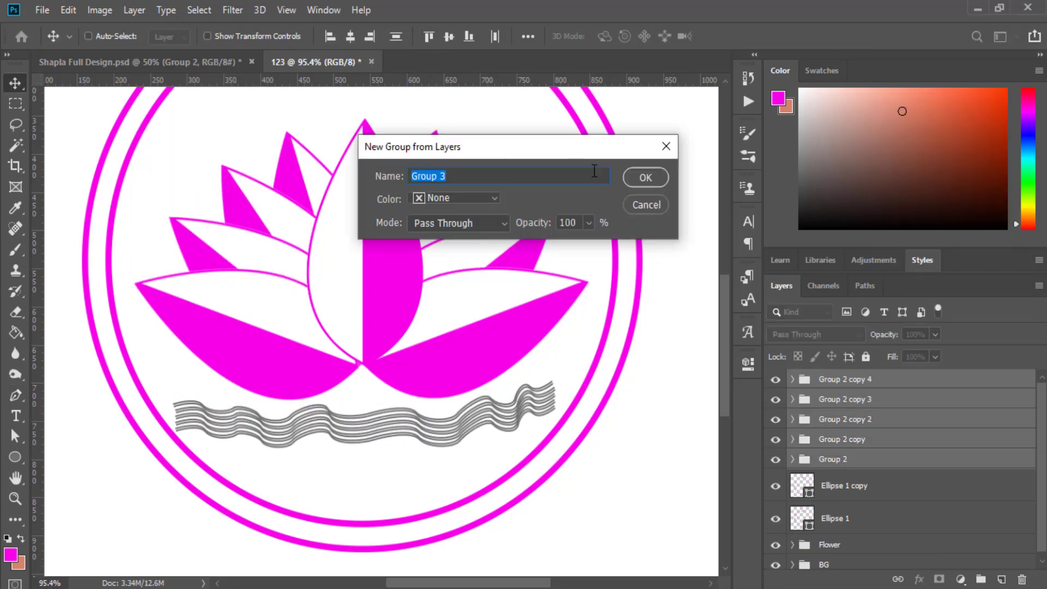
key(Return)
Apply a green preset Gradient Overlay to the wave group
double_click(899, 386)
click(671, 381)
click(851, 224)
click(695, 248)
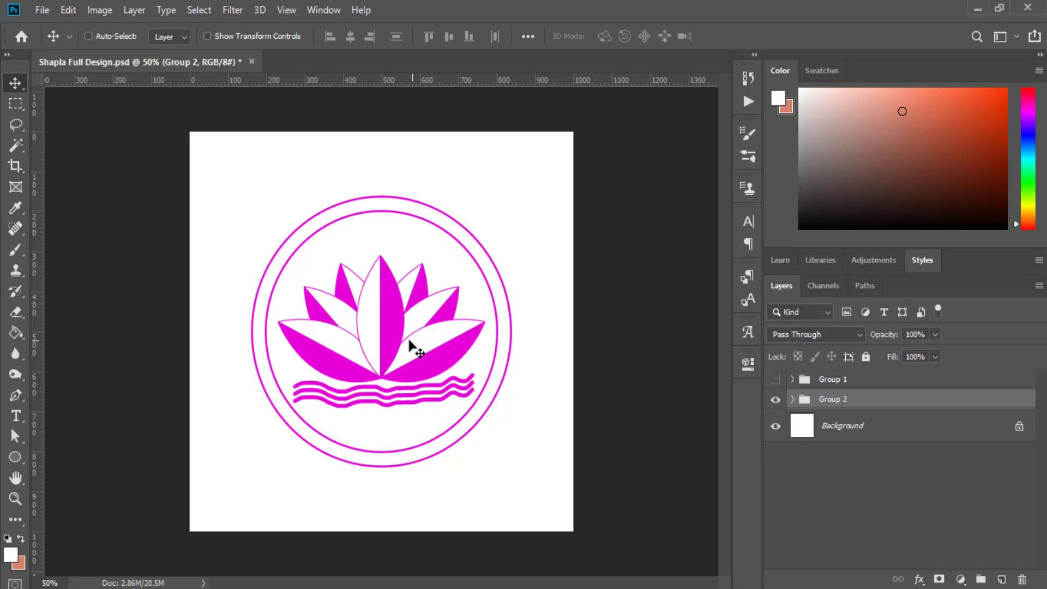
Open the File menu with the finished Shapla Full Design logo on screen
click(42, 10)
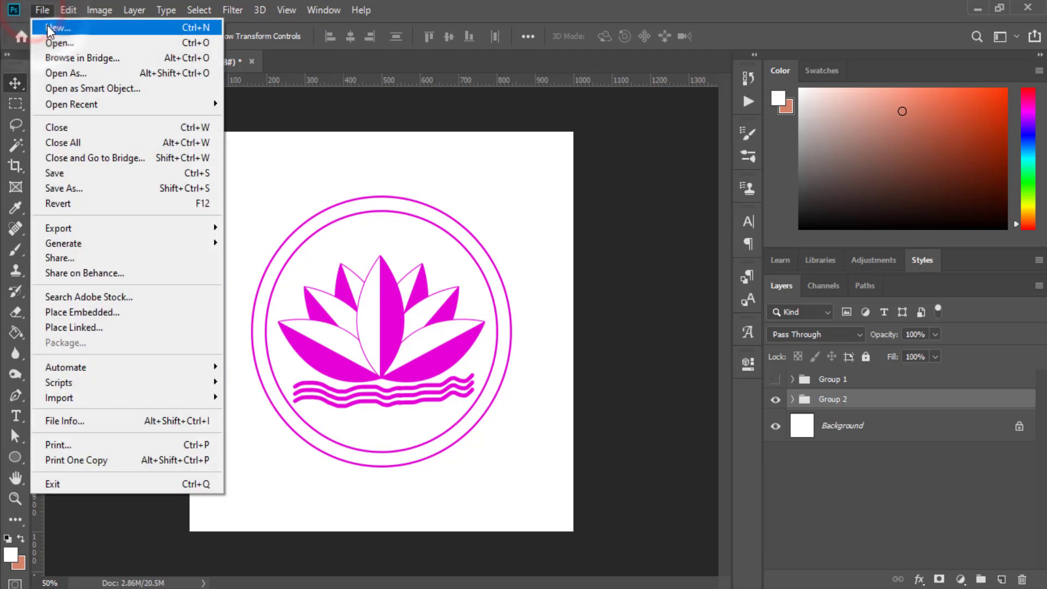
Create a white 1080 × 1080 px, 300 ppi document named 123
click(50, 27)
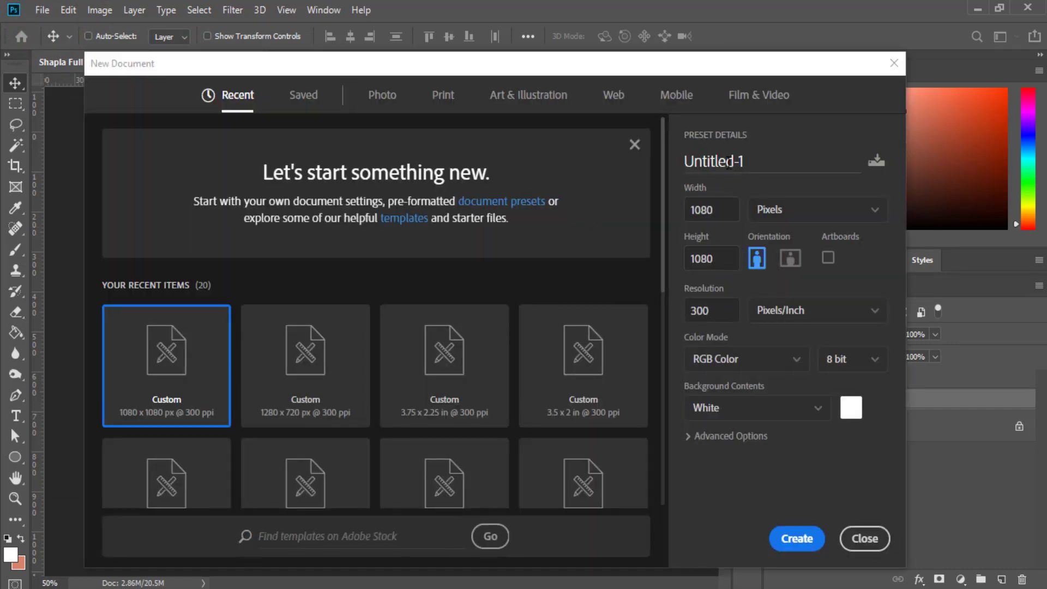
click(728, 161)
double_click(728, 162)
text(123)
double_click(714, 211)
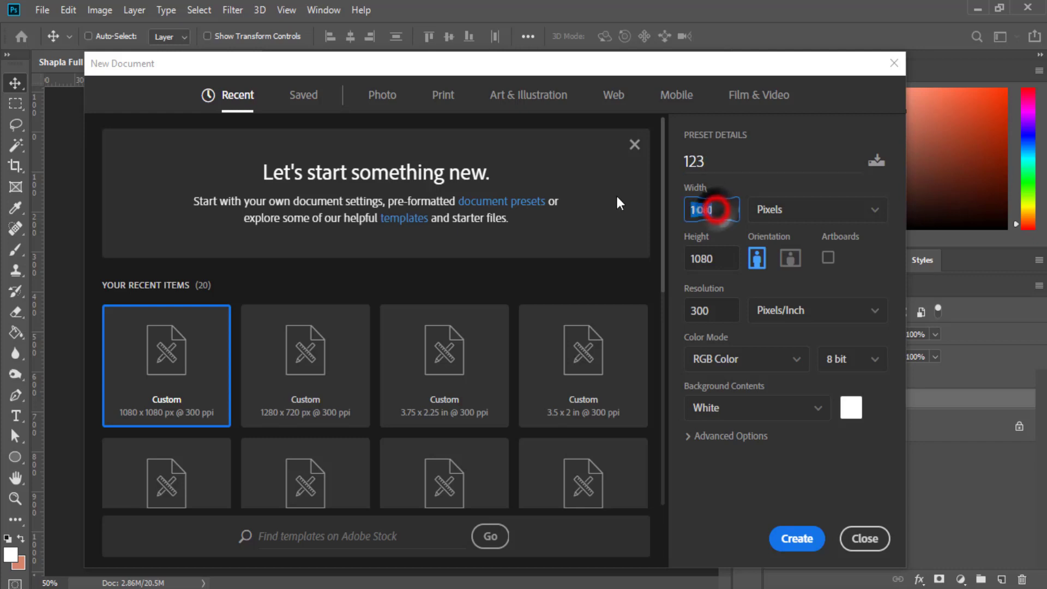
double_click(724, 260)
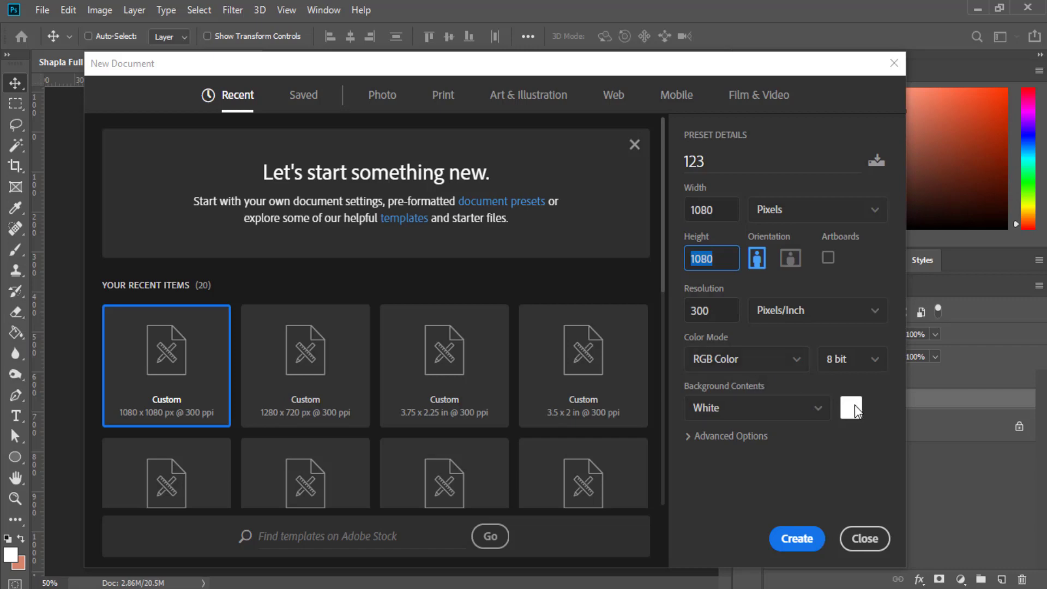
click(794, 537)
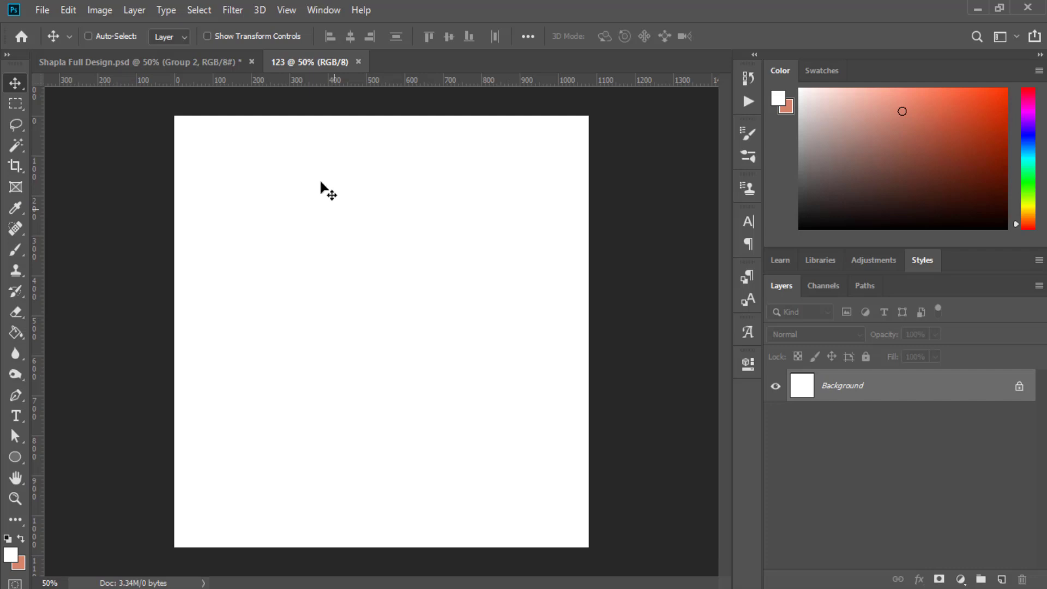
Add a horizontal guide at 50% and a vertical guide at 50%
click(286, 10)
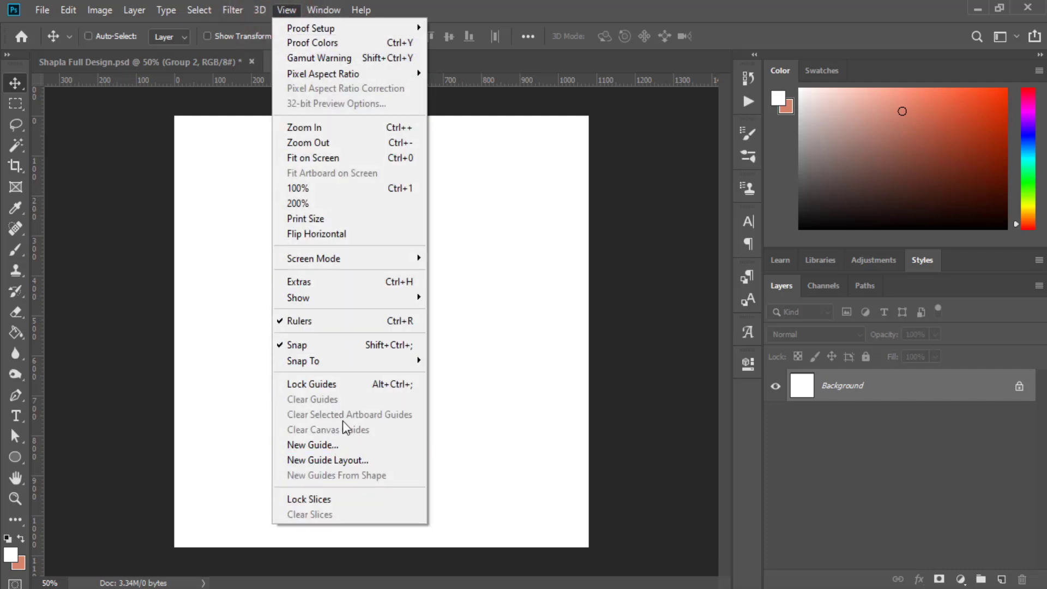
click(344, 445)
text(50)
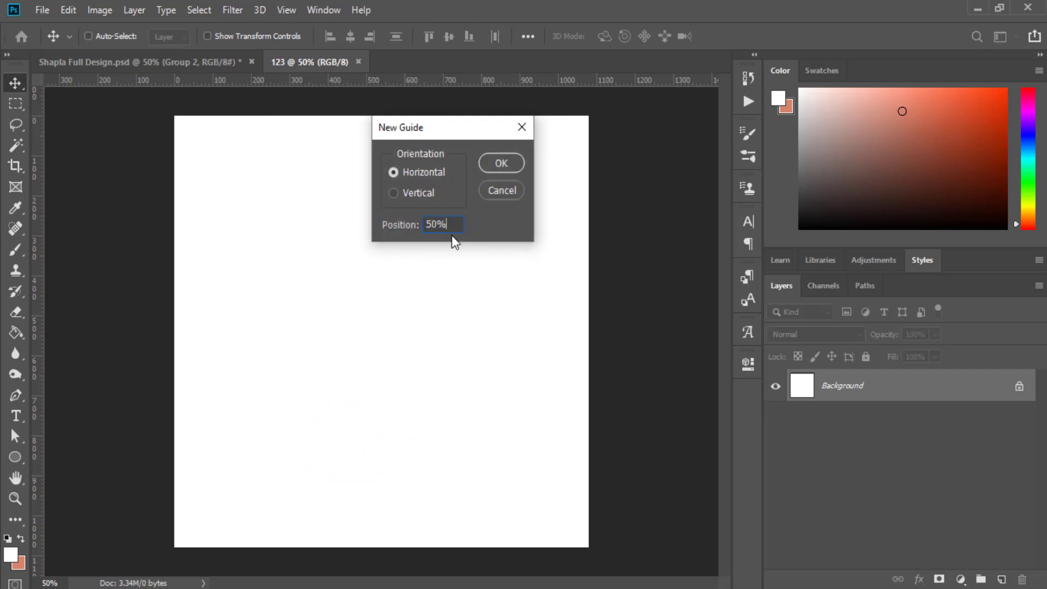
click(501, 163)
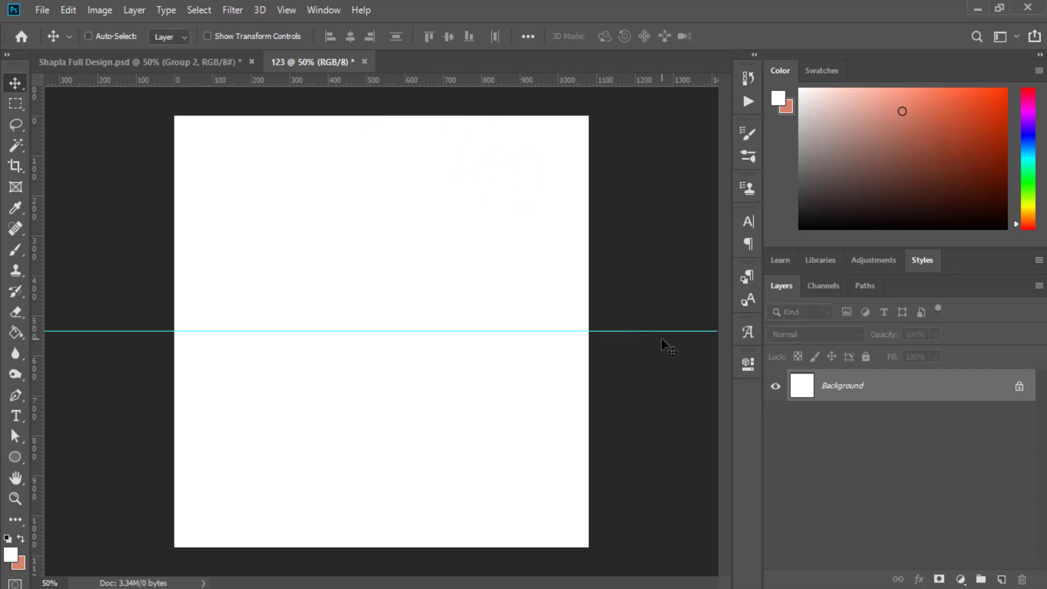
click(287, 11)
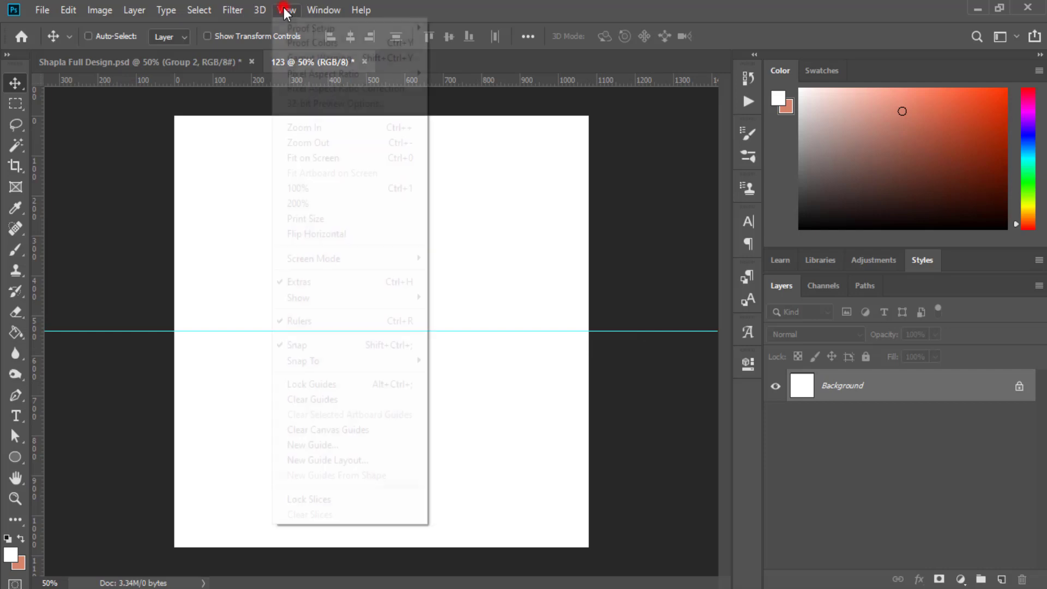
click(335, 447)
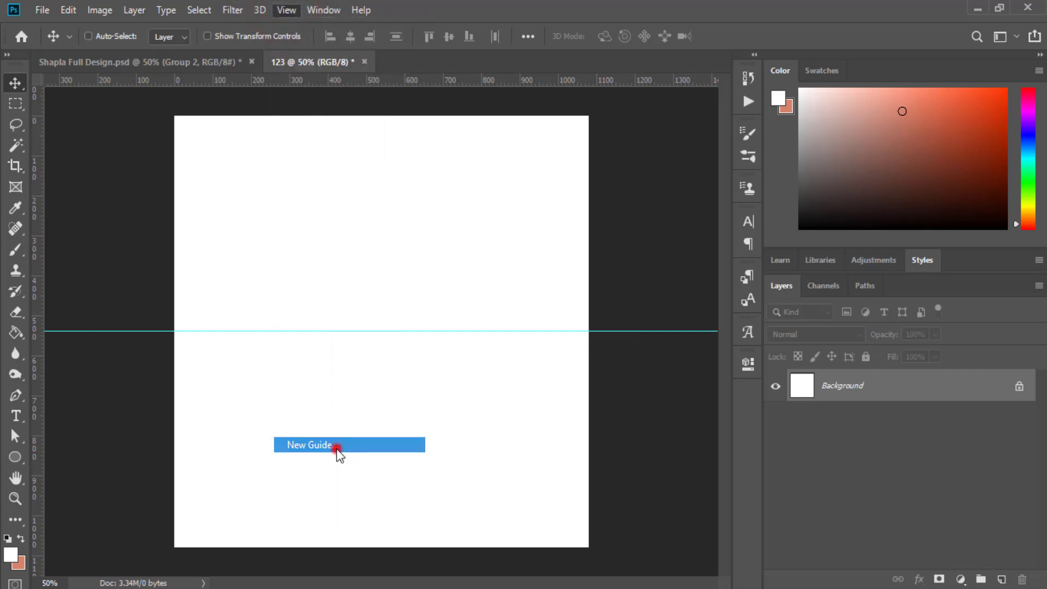
click(400, 192)
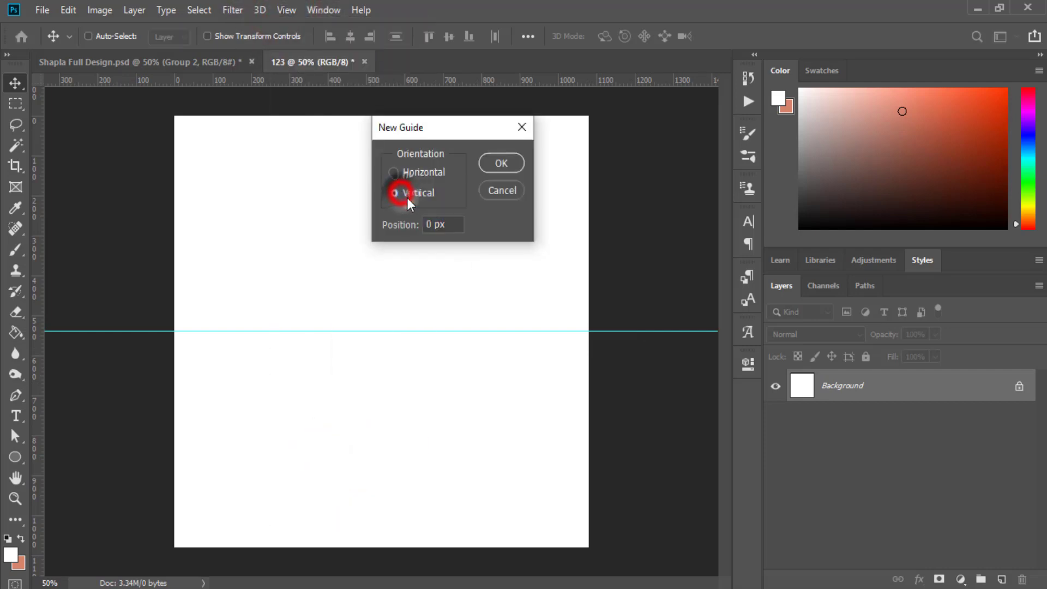
click(458, 224)
text(50)
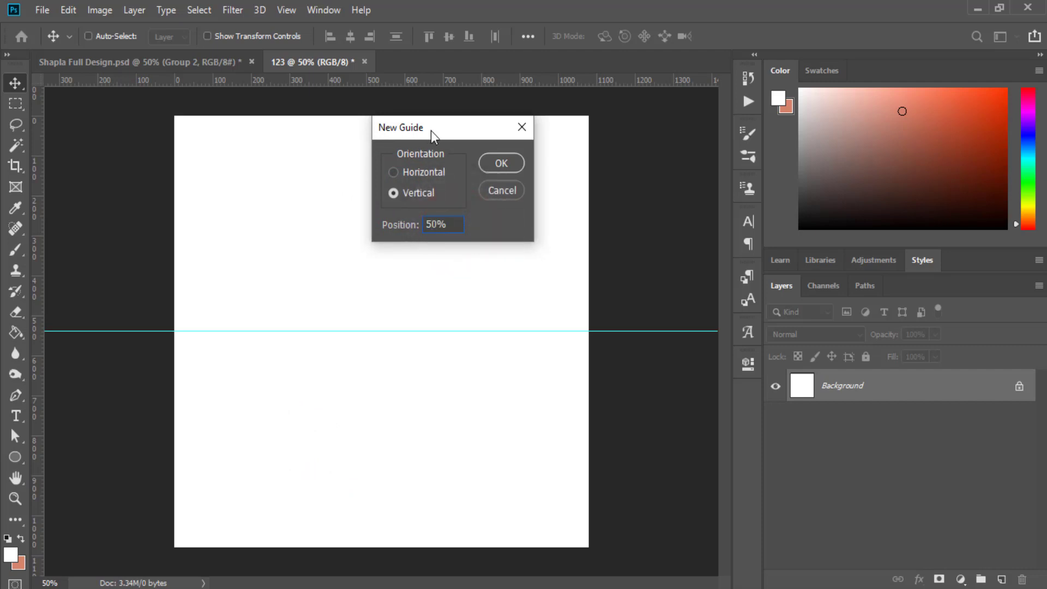
click(485, 161)
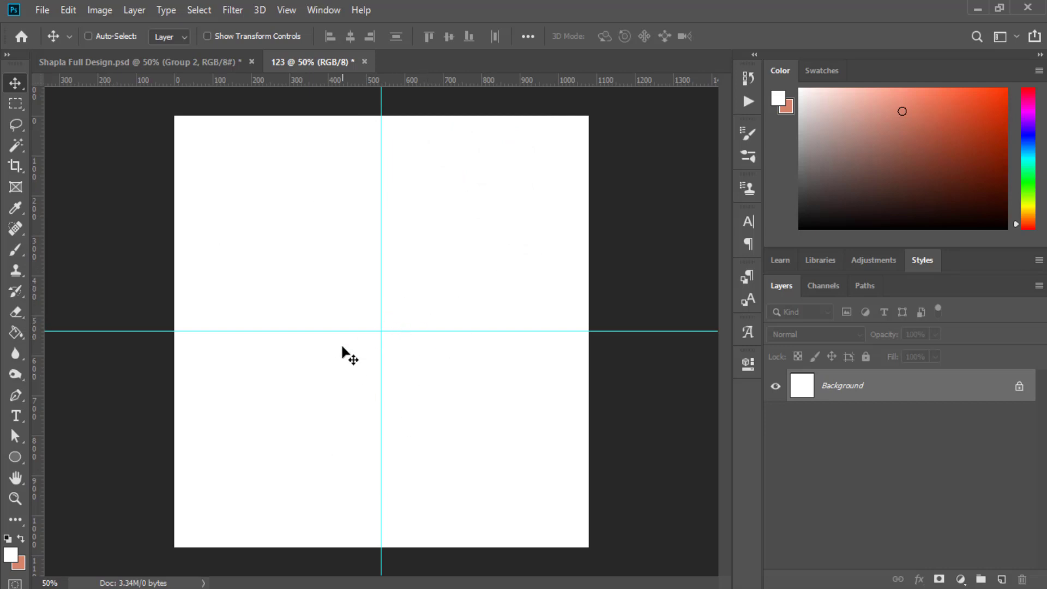
Zoom in to 12800% on the centre guide intersection
click(15, 497)
drag(378, 337, 544, 401)
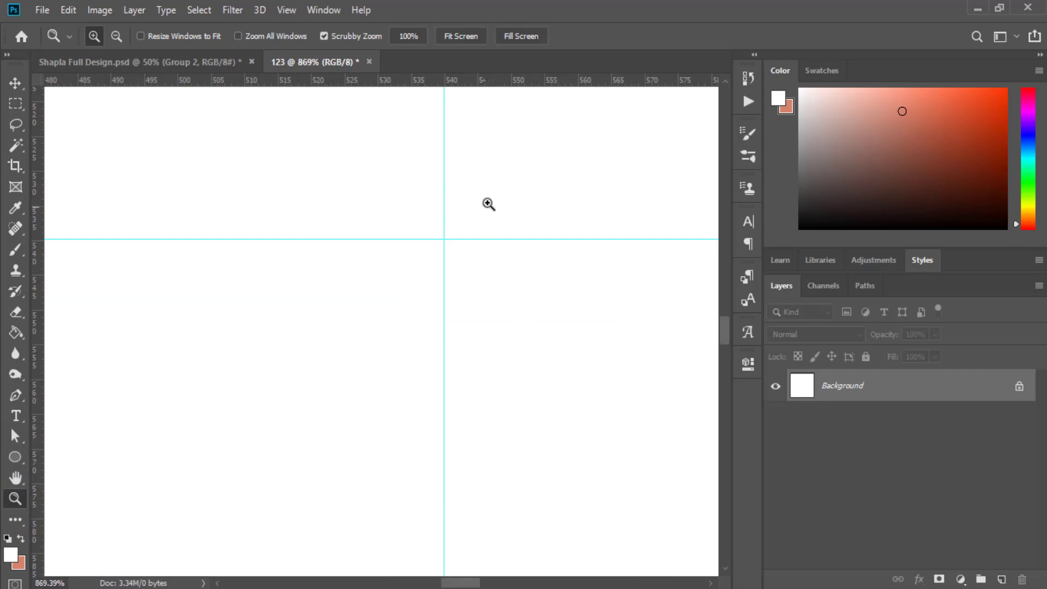
drag(484, 198, 543, 229)
drag(360, 316, 486, 328)
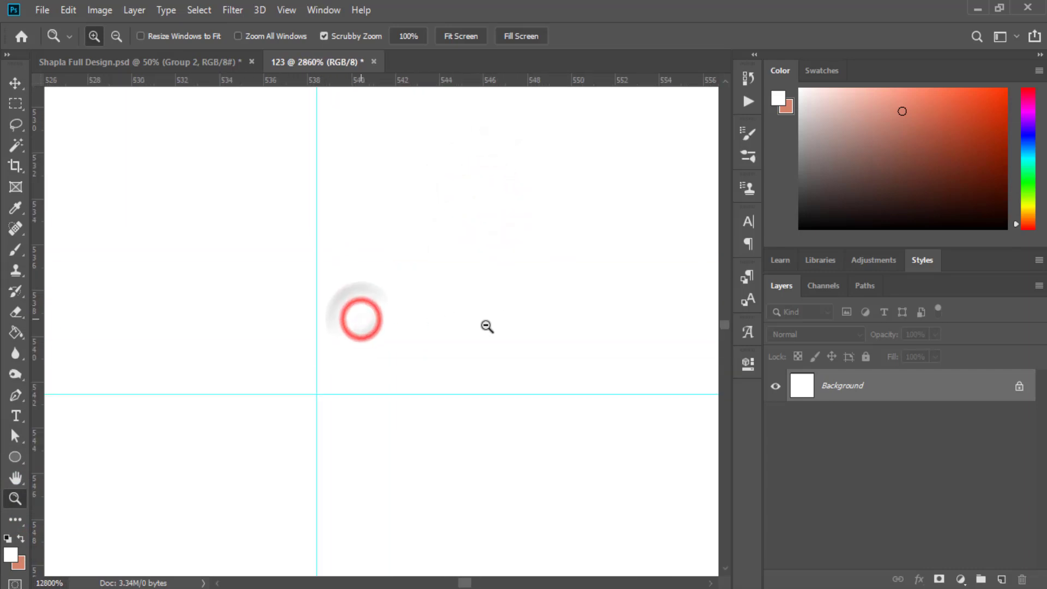
mouse_move(311, 411)
mouse_down()
mouse_move(404, 413)
mouse_move(311, 411)
mouse_up()
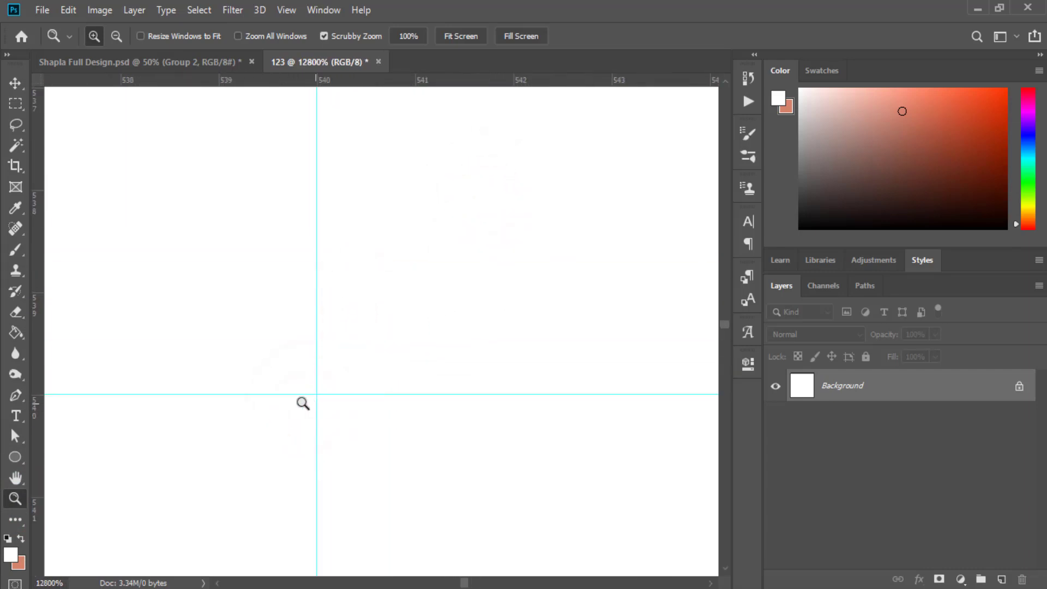
Select the Pen Tool and bring up its drawing mode list
click(13, 84)
click(21, 401)
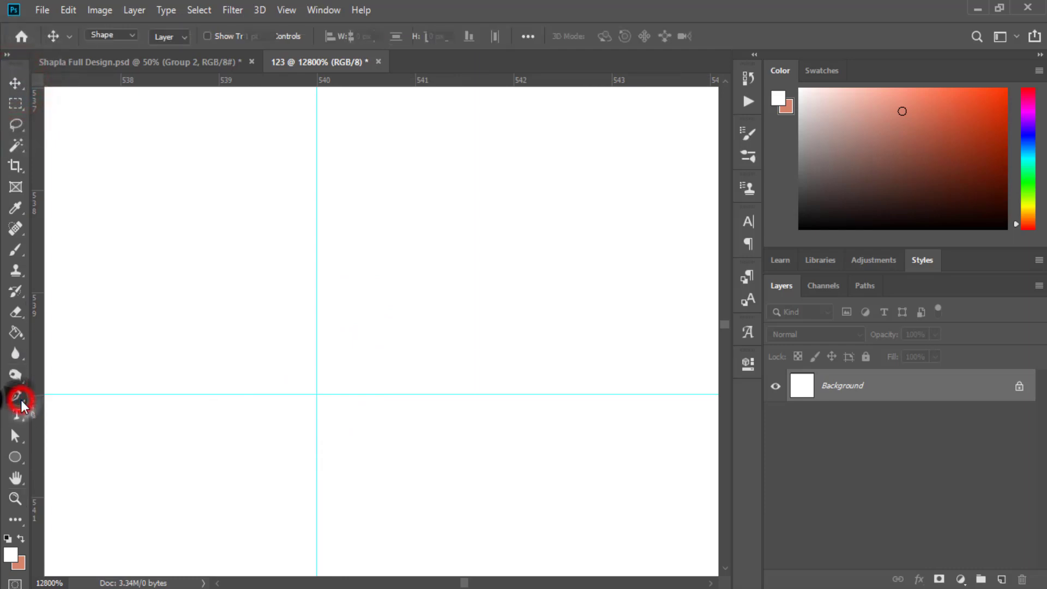
click(79, 400)
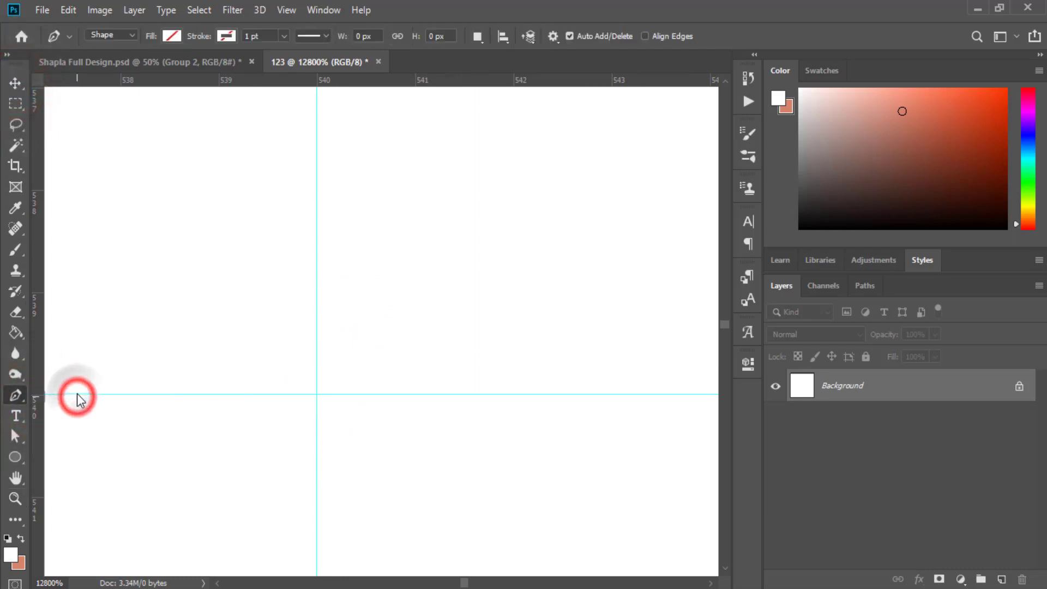
click(109, 36)
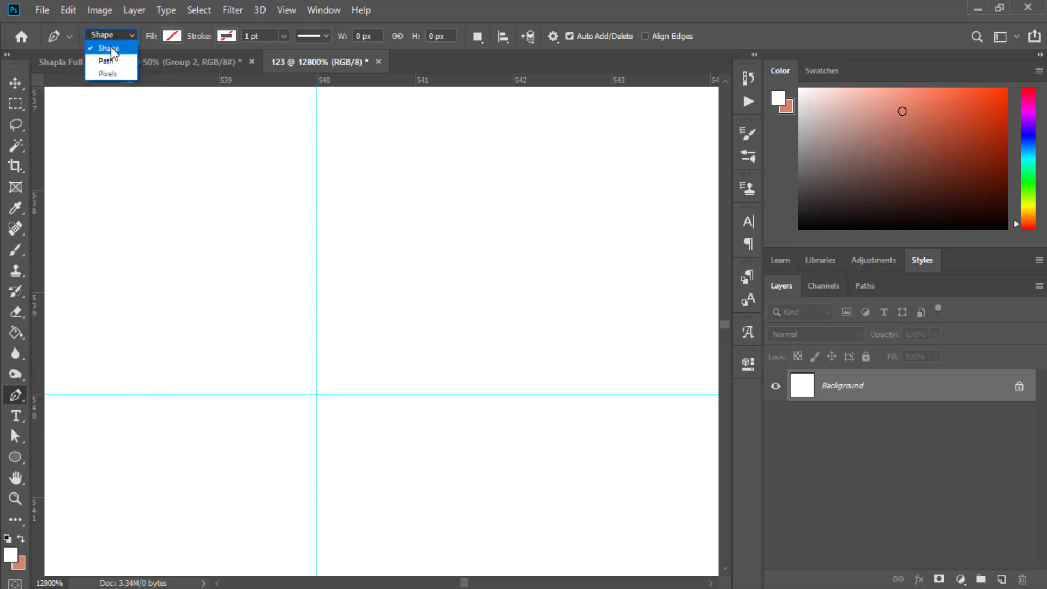
Draw a curved two-anchor half-petal path upward from the guide crossing and convert it to a selection
click(111, 61)
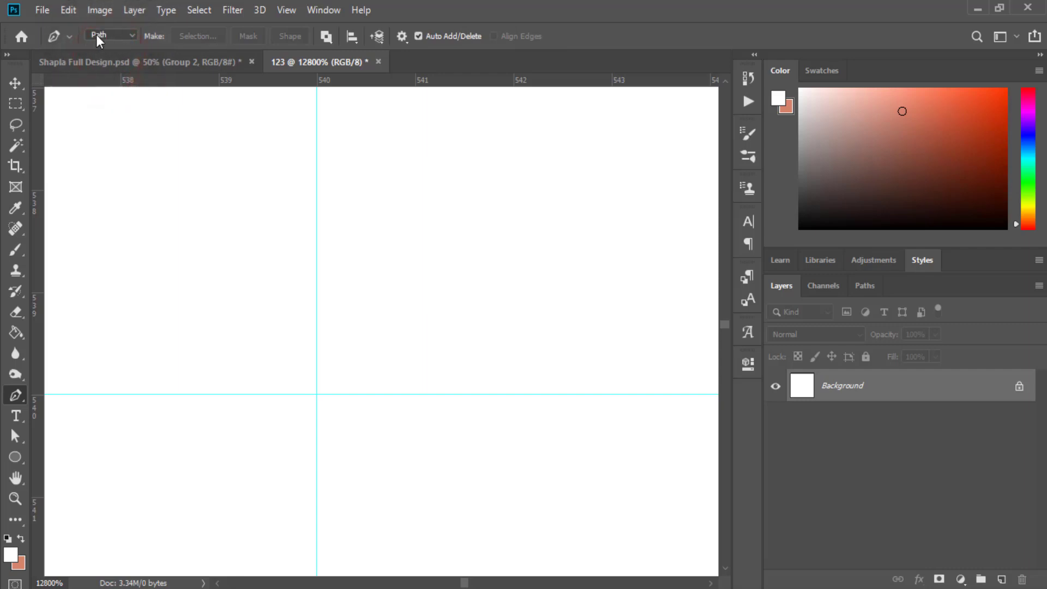
click(317, 394)
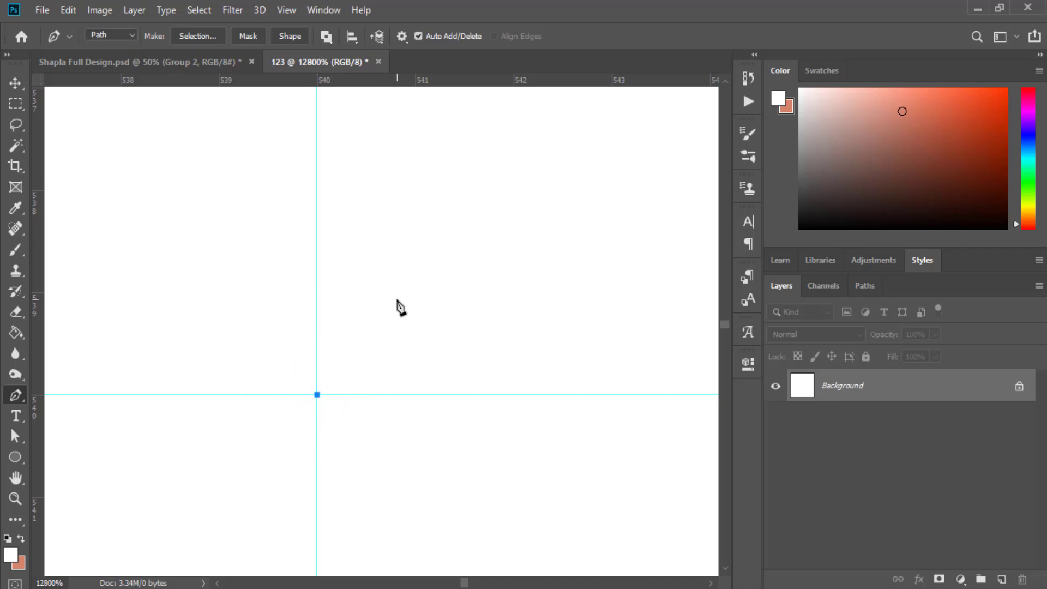
key(ctrl+0)
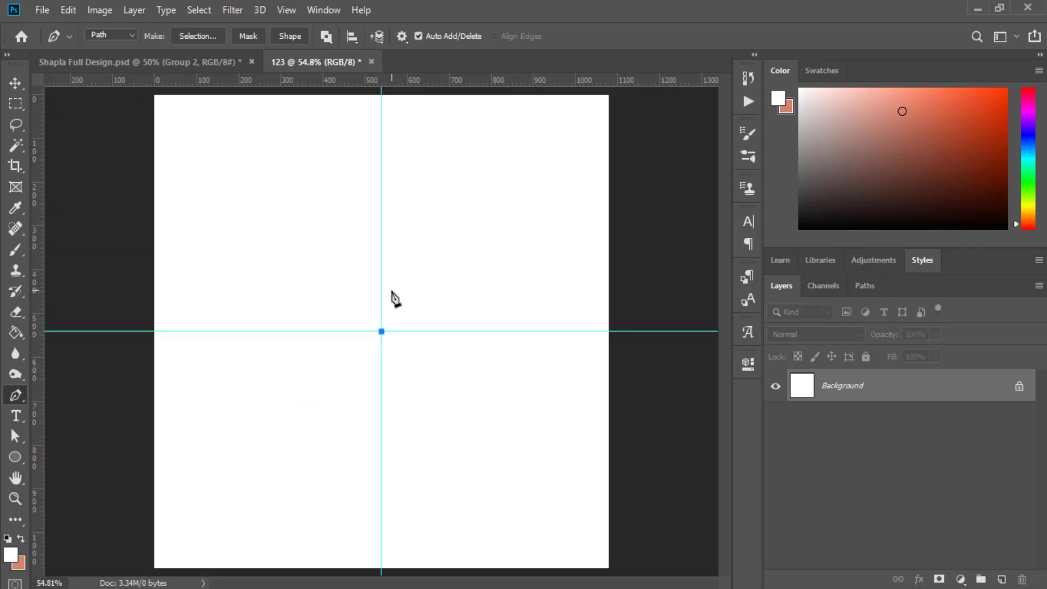
click(382, 189)
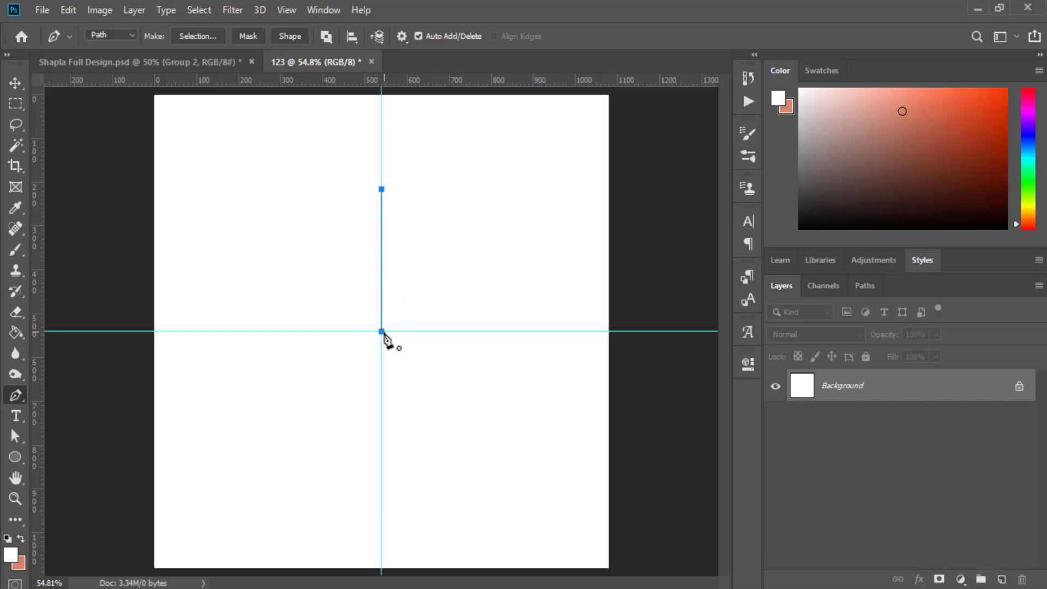
drag(382, 332, 306, 370)
alt+click(382, 331)
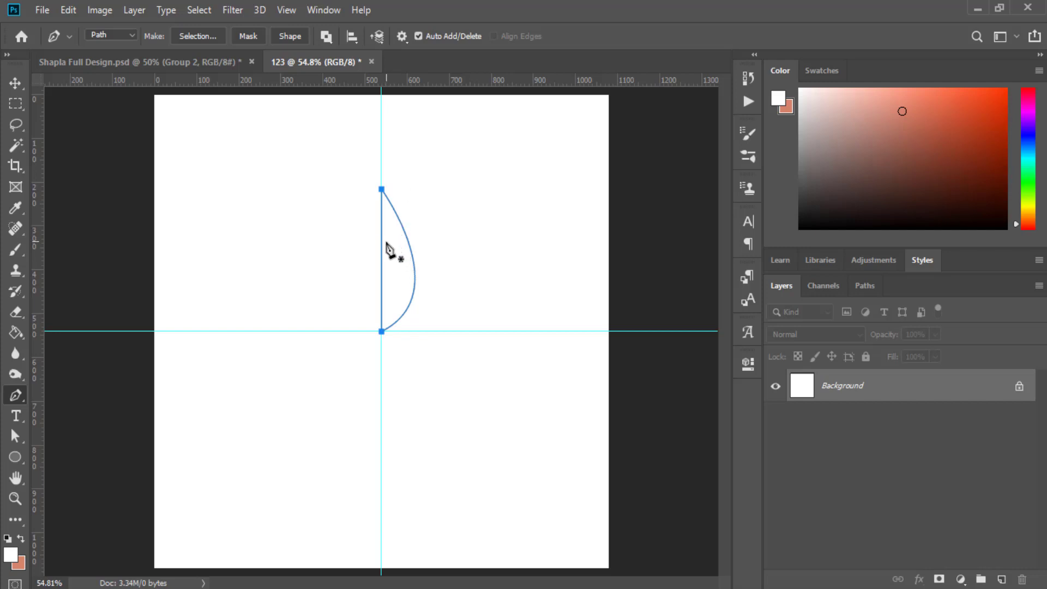
key(Escape)
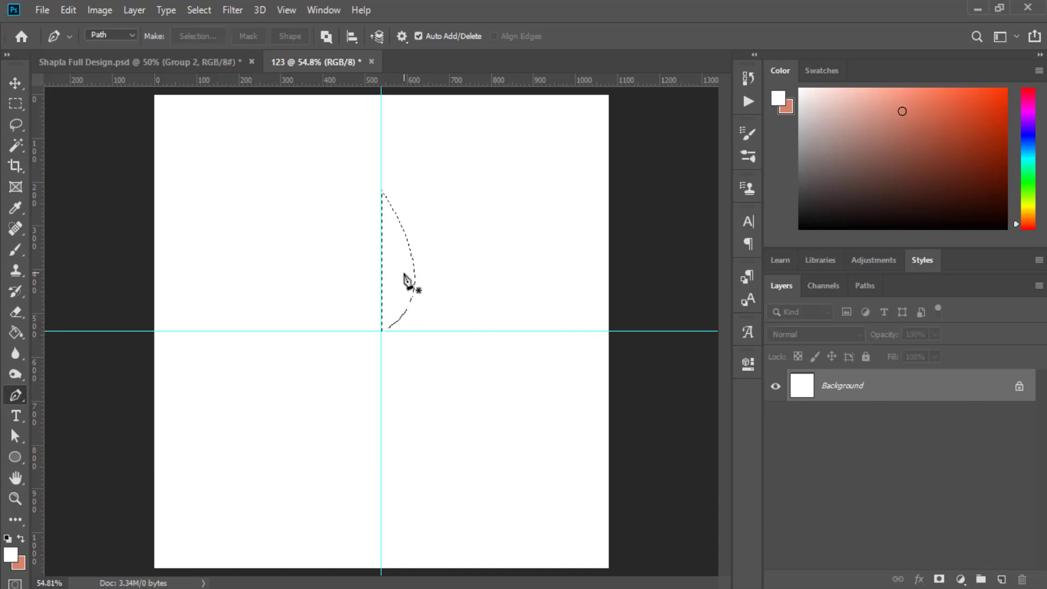
Set up a Stroke for the selection with Inside location and 3 px width
right_click(397, 235)
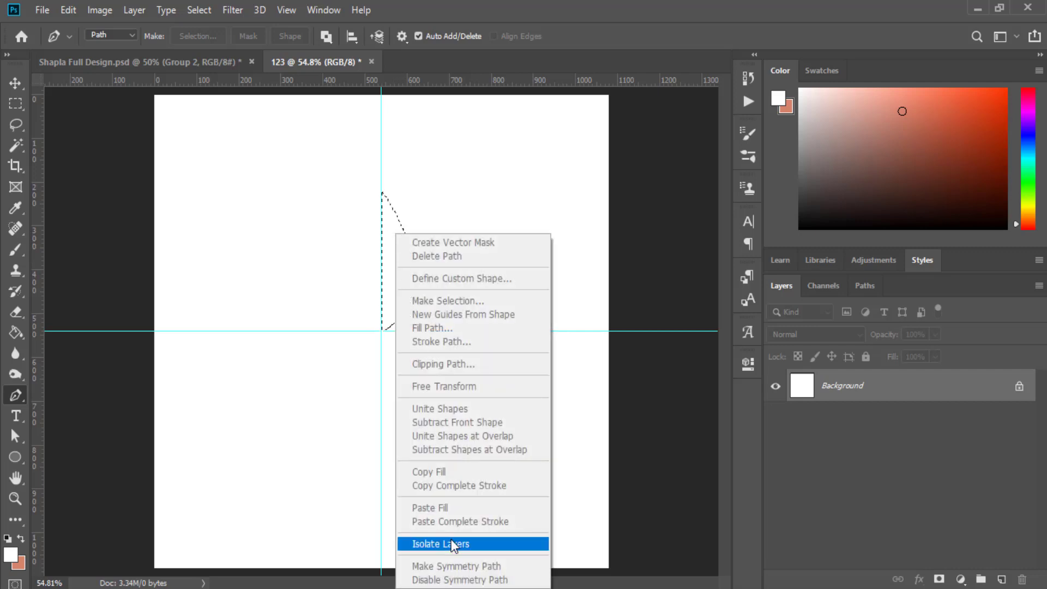
click(507, 6)
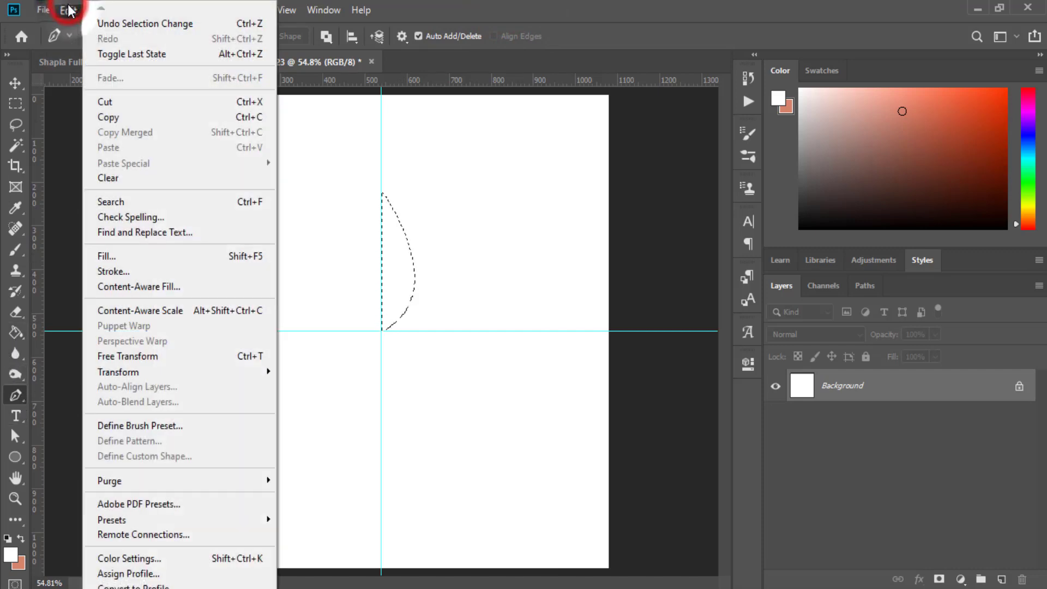
click(175, 272)
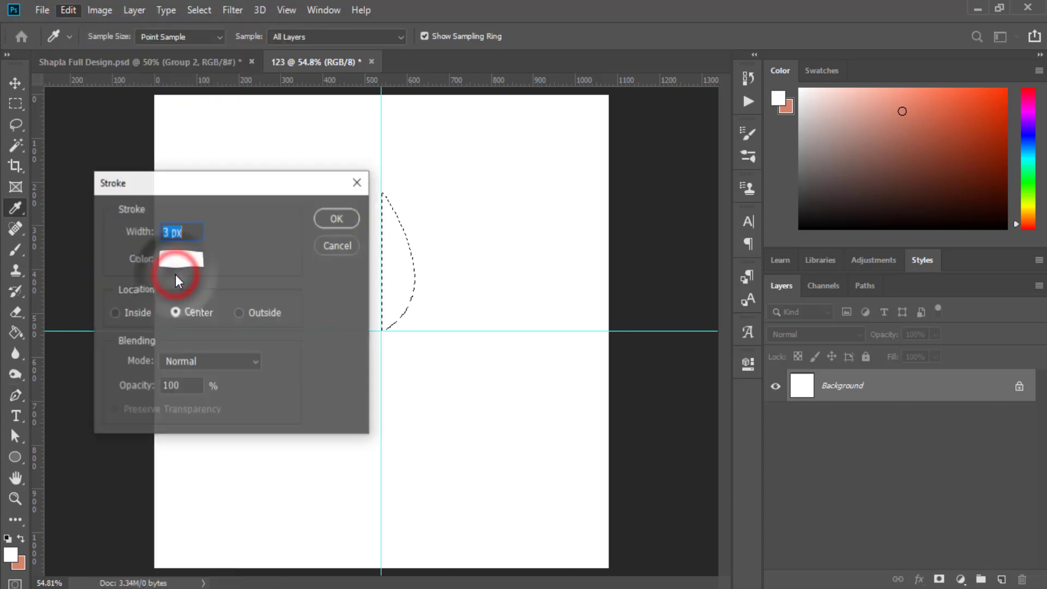
drag(163, 186, 521, 215)
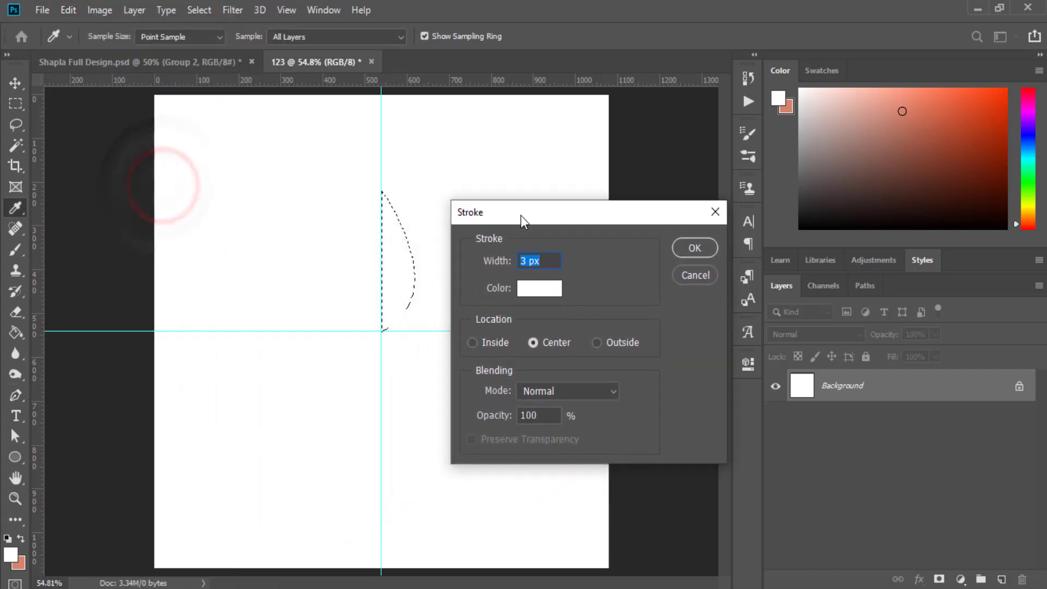
click(474, 345)
double_click(541, 262)
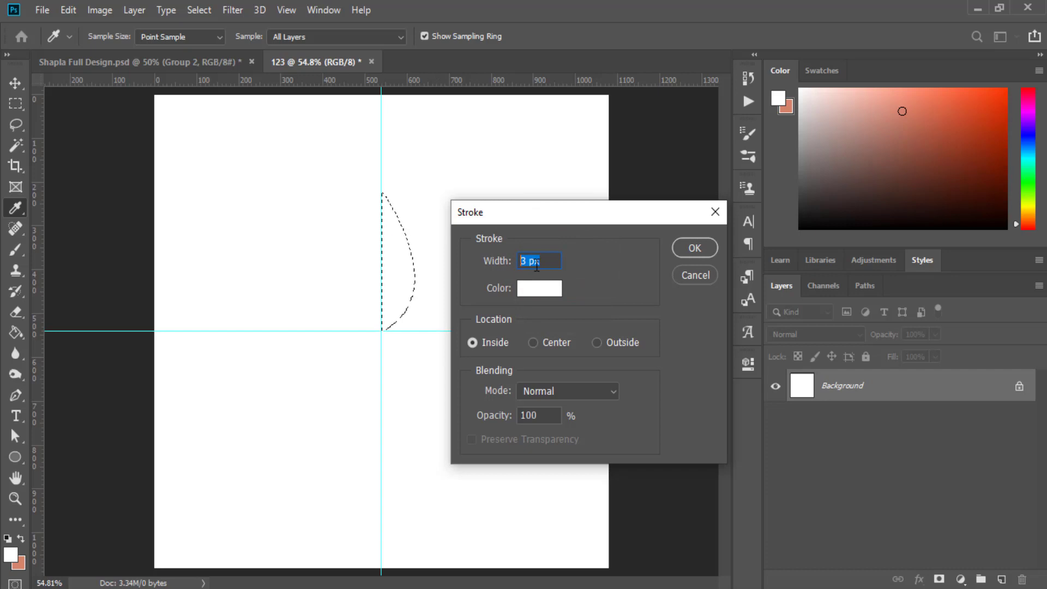
double_click(536, 262)
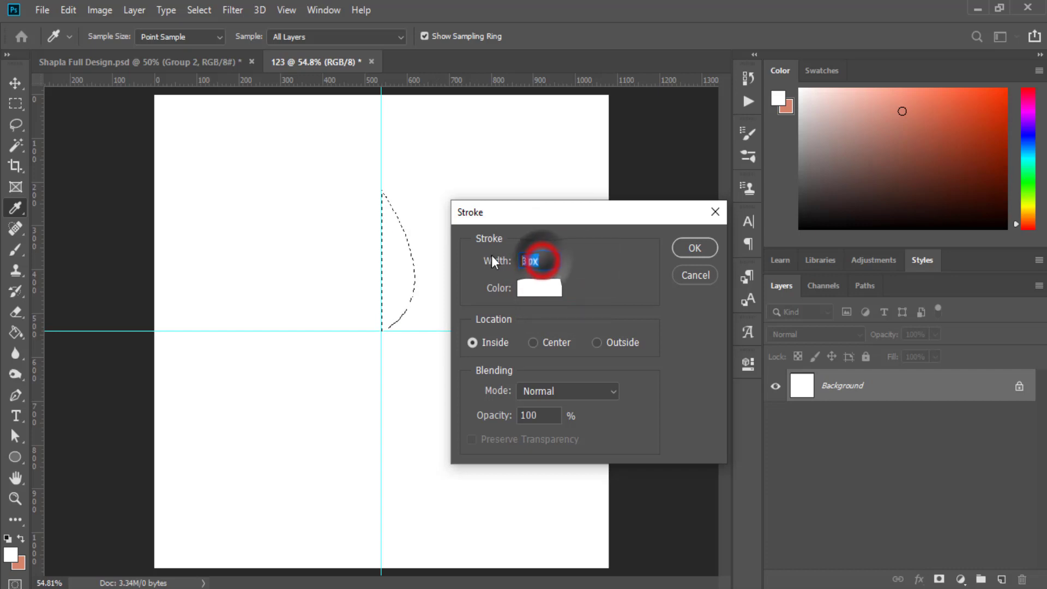
Choose magenta f600e8 as the stroke colour and apply the 3 px stroke
click(555, 289)
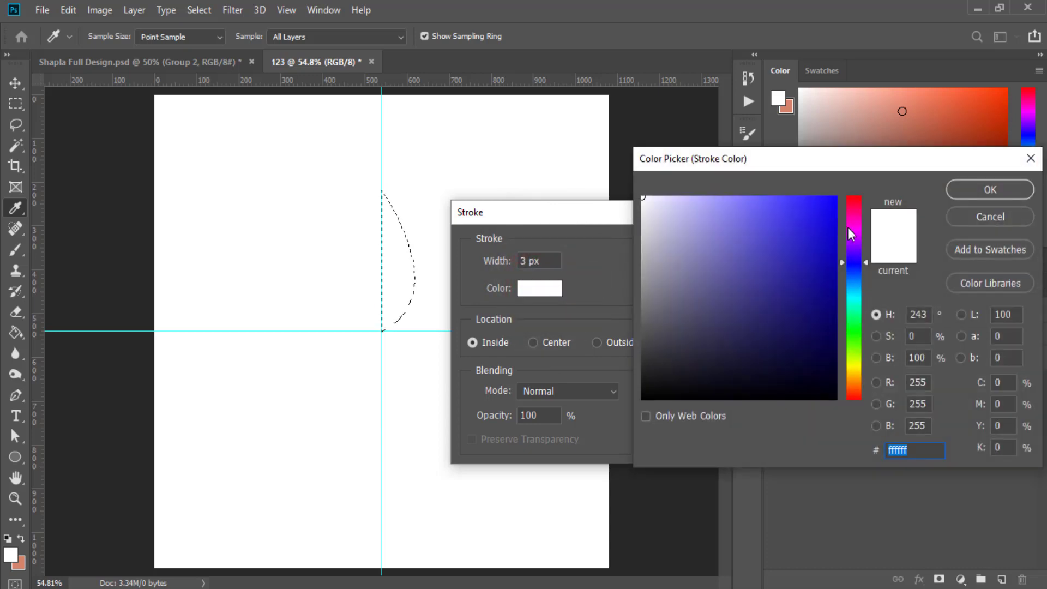
drag(849, 229, 853, 212)
click(921, 449)
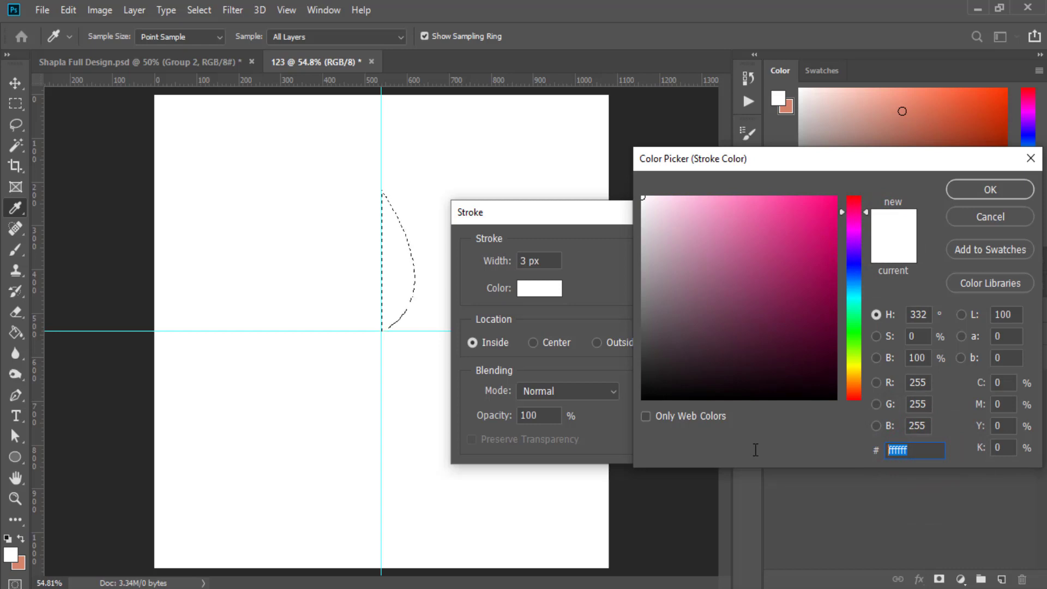
text(f)
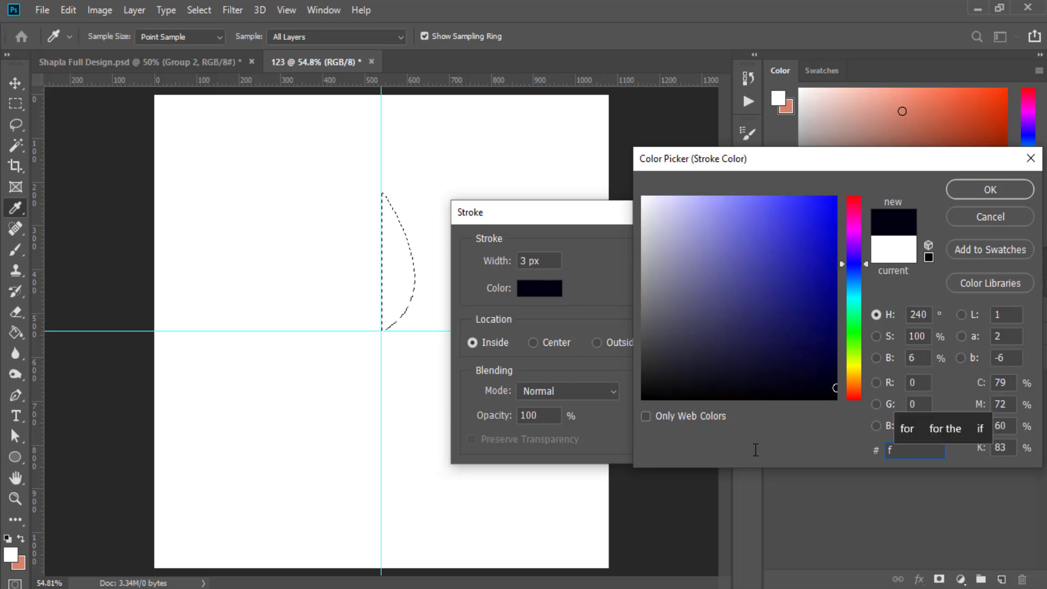
text(6)
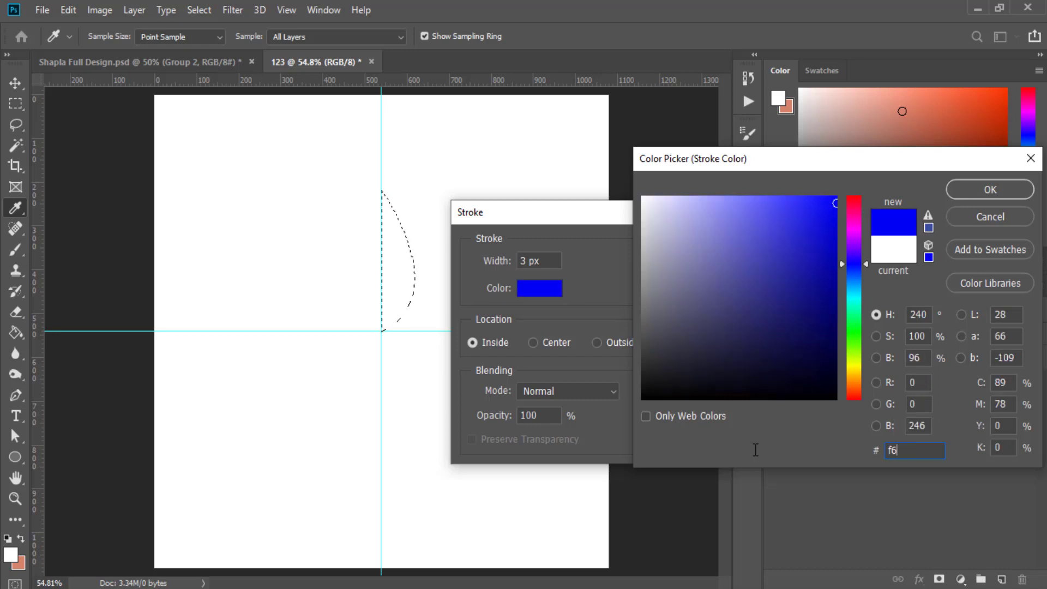
text(00e)
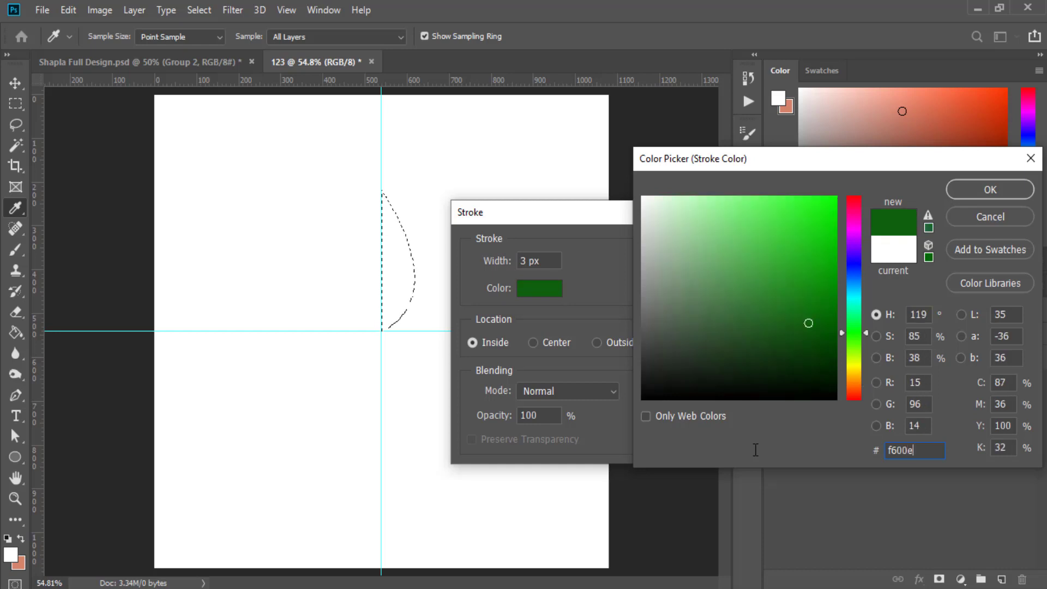
text(8)
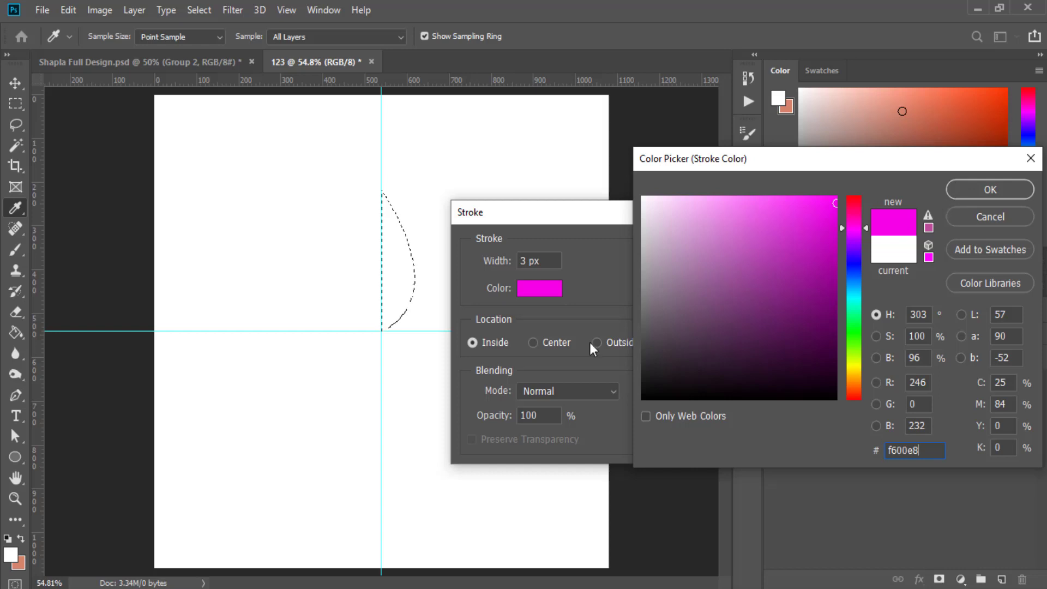
double_click(933, 451)
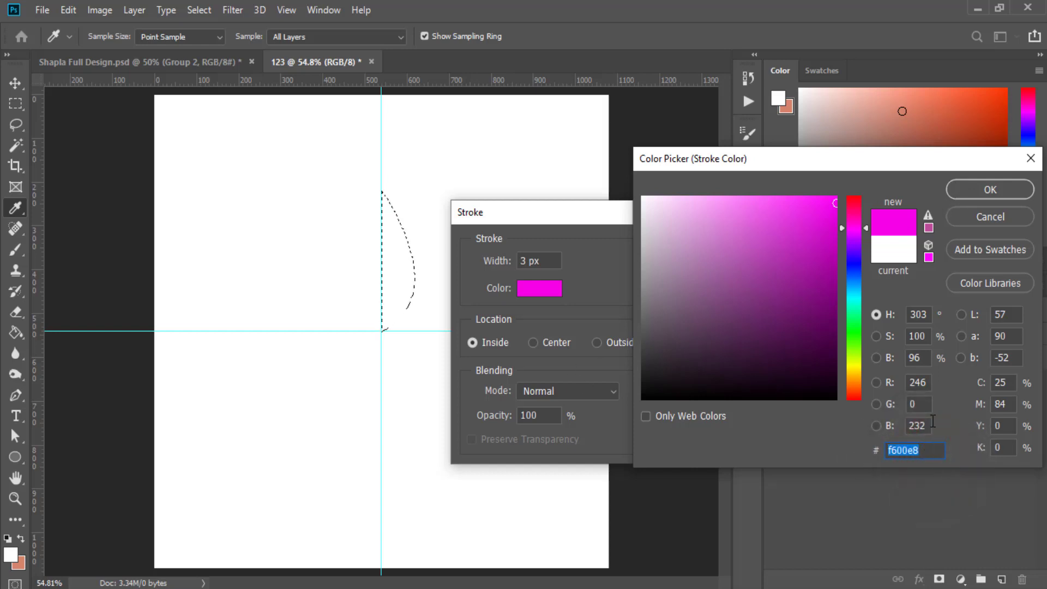
click(980, 195)
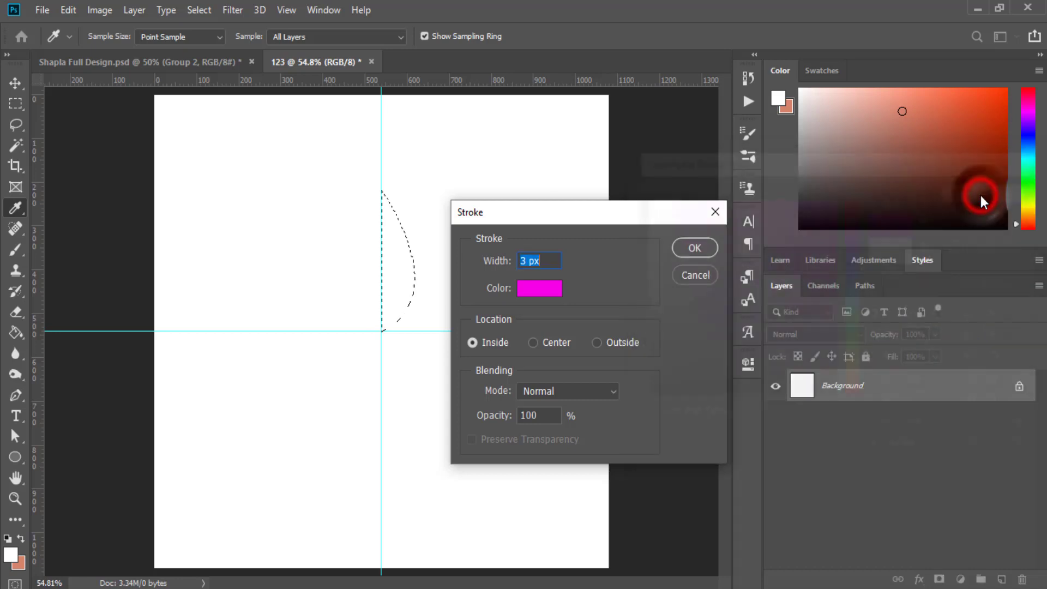
click(688, 247)
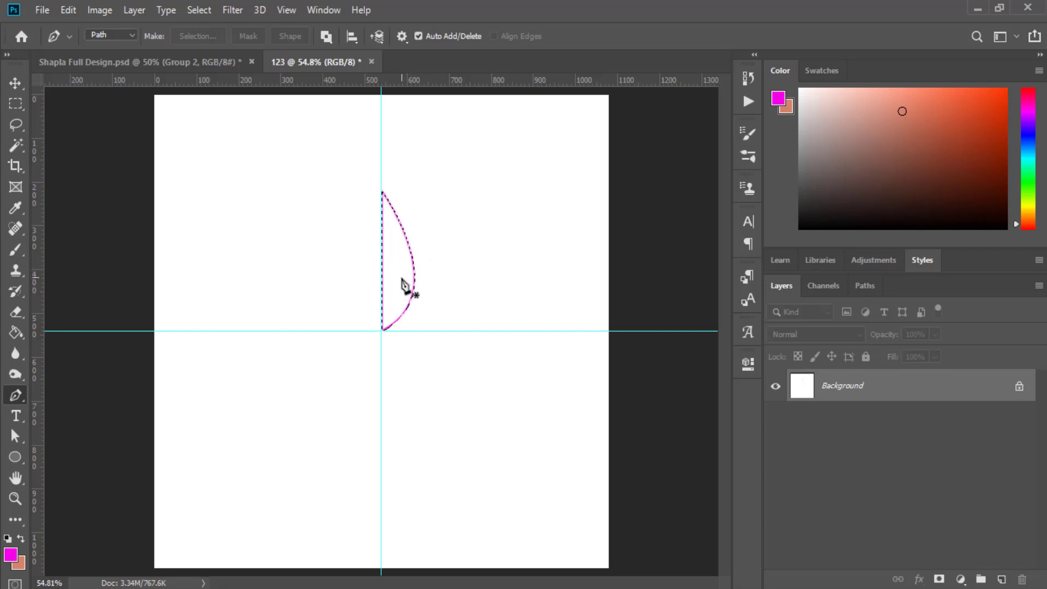
Copy the stroked half-petal onto a new Layer 1 with Layer Via Copy
click(15, 106)
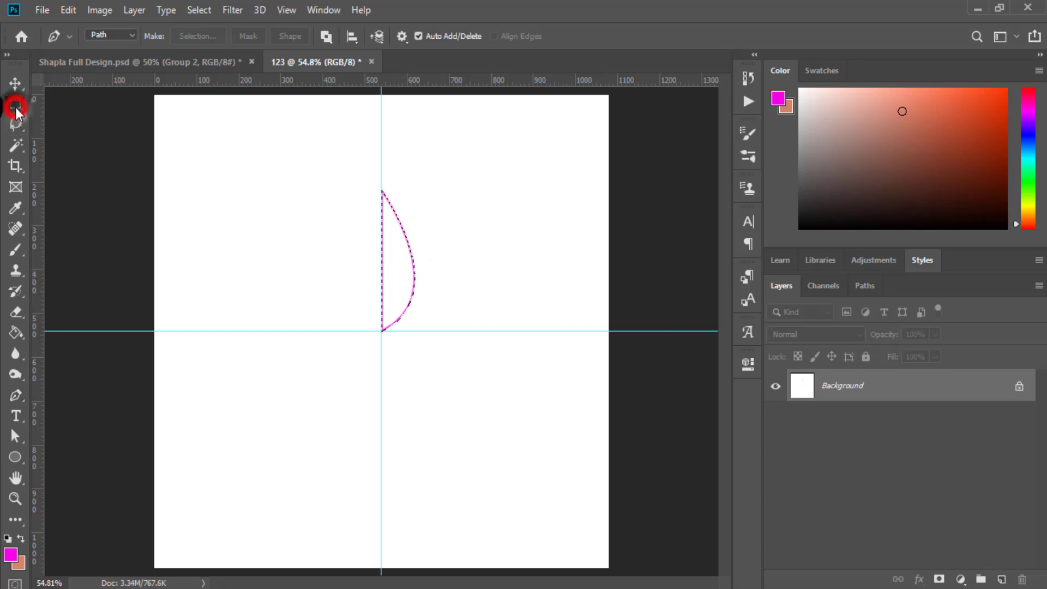
right_click(395, 260)
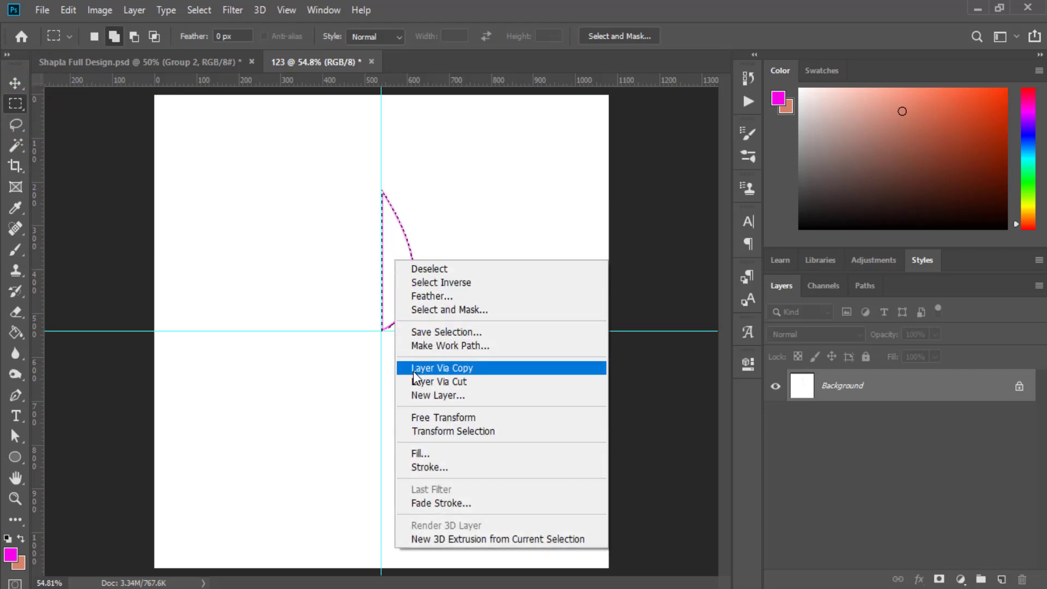
click(523, 369)
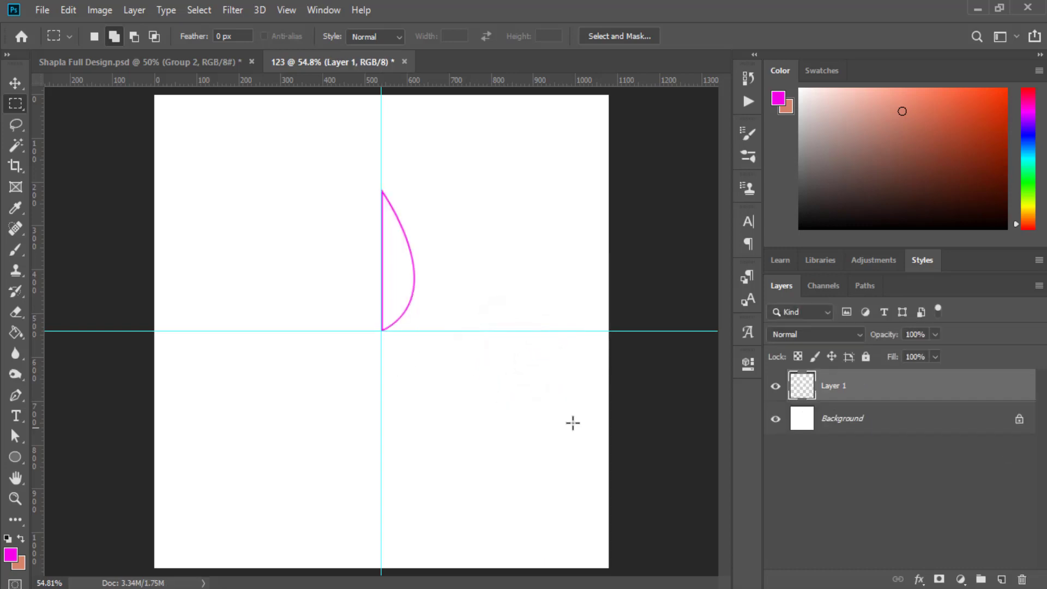
Shift the Layer 1 petal outline to the right with the Move tool
click(14, 83)
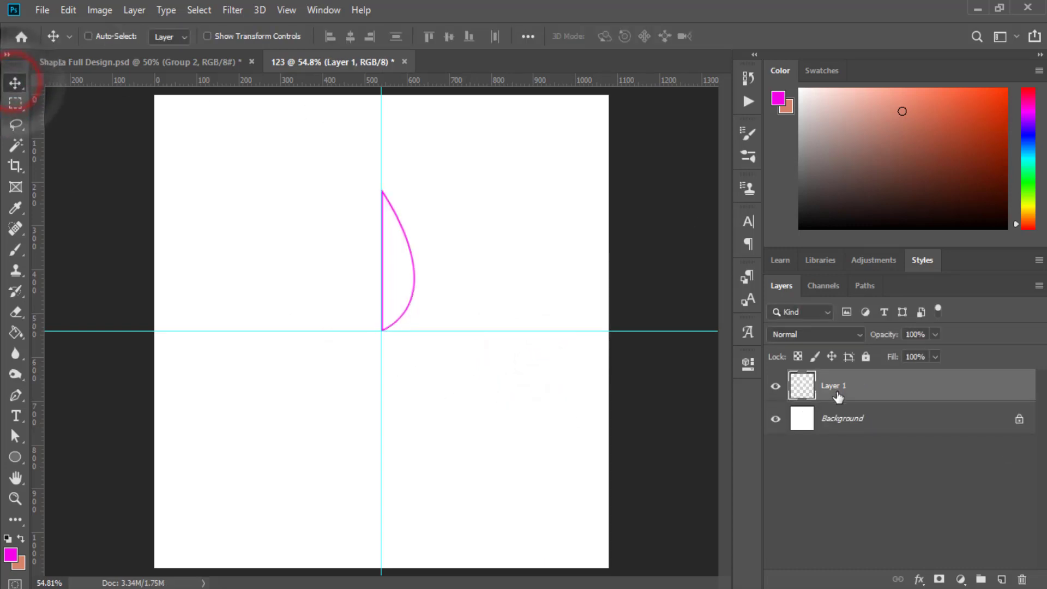
click(835, 390)
click(775, 386)
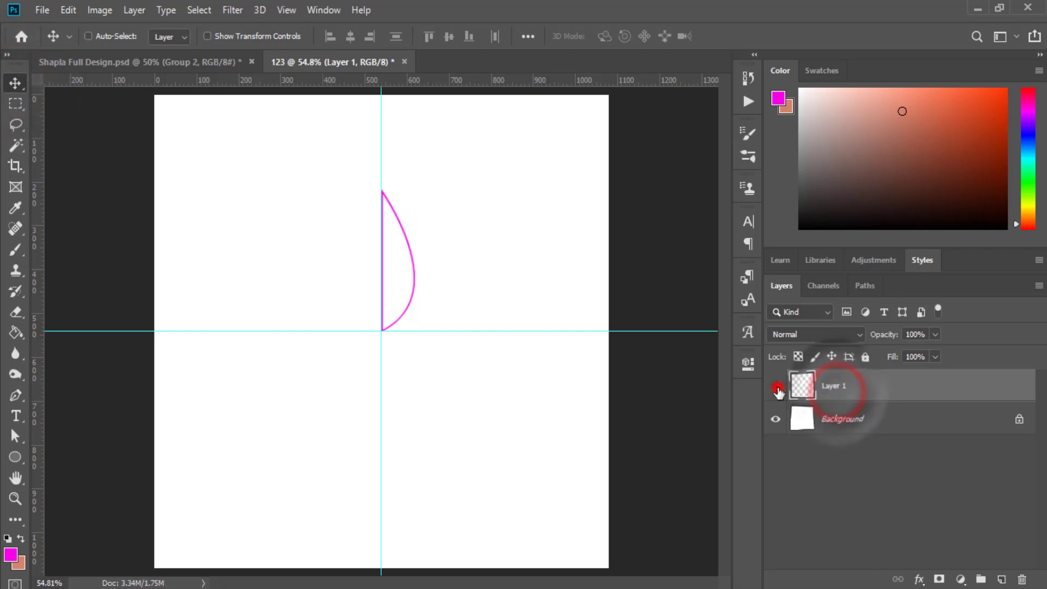
click(875, 388)
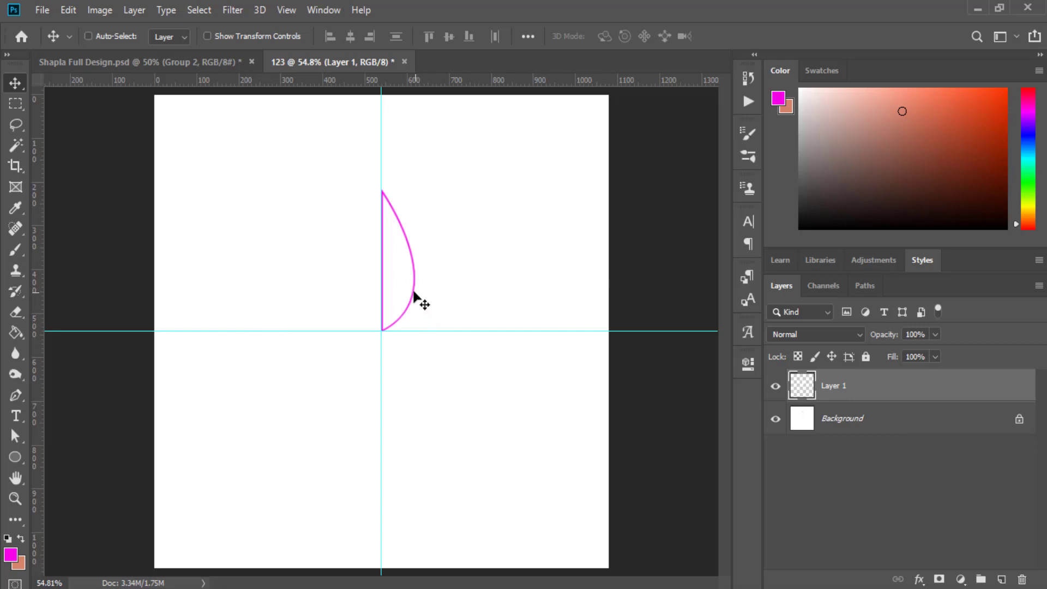
drag(415, 289, 538, 288)
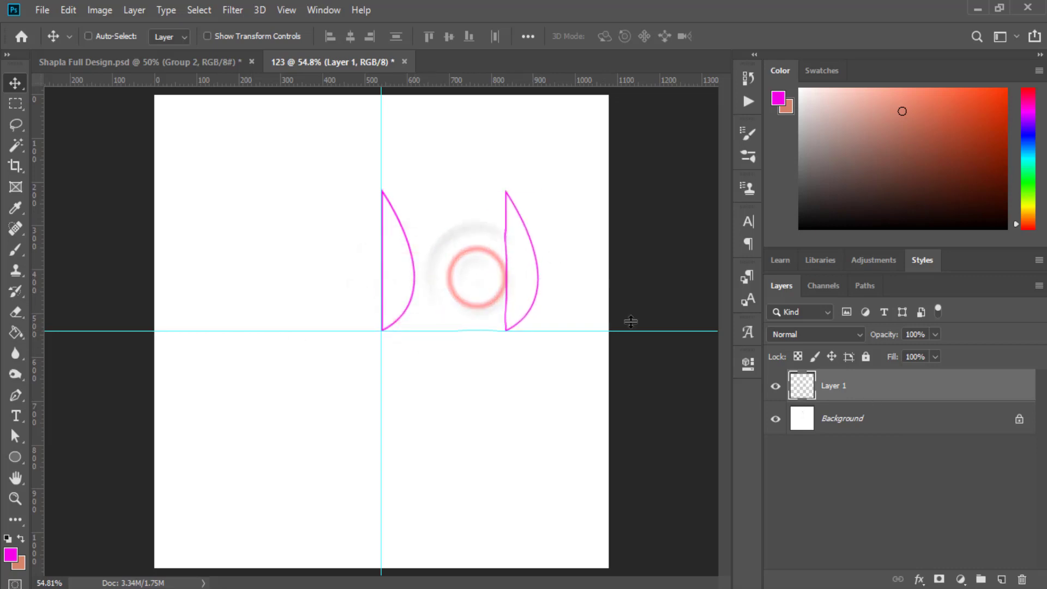
Hide Layer 1 and make the Background layer active
click(775, 386)
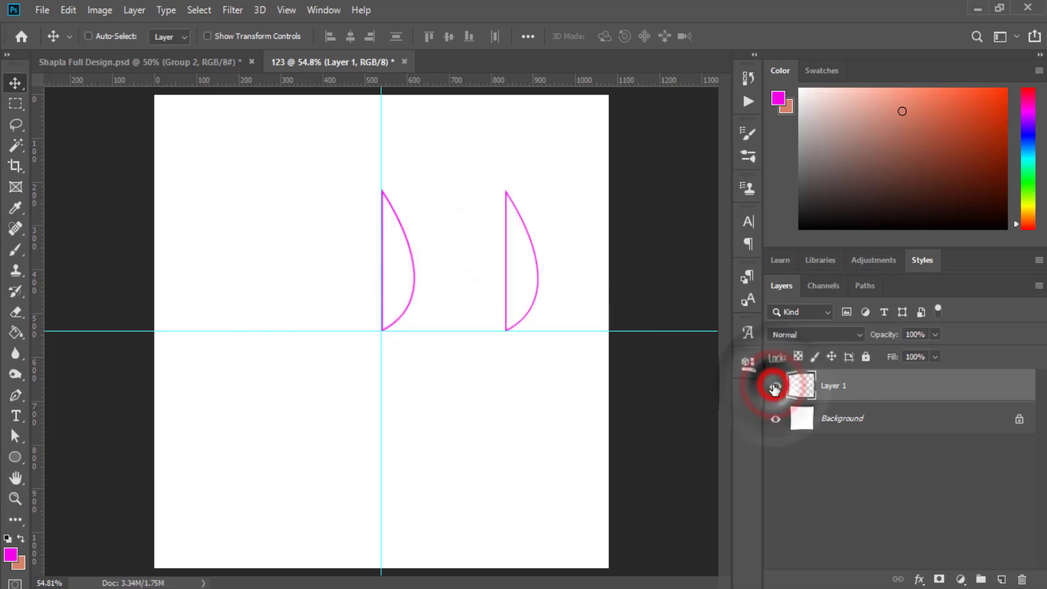
click(774, 386)
click(775, 419)
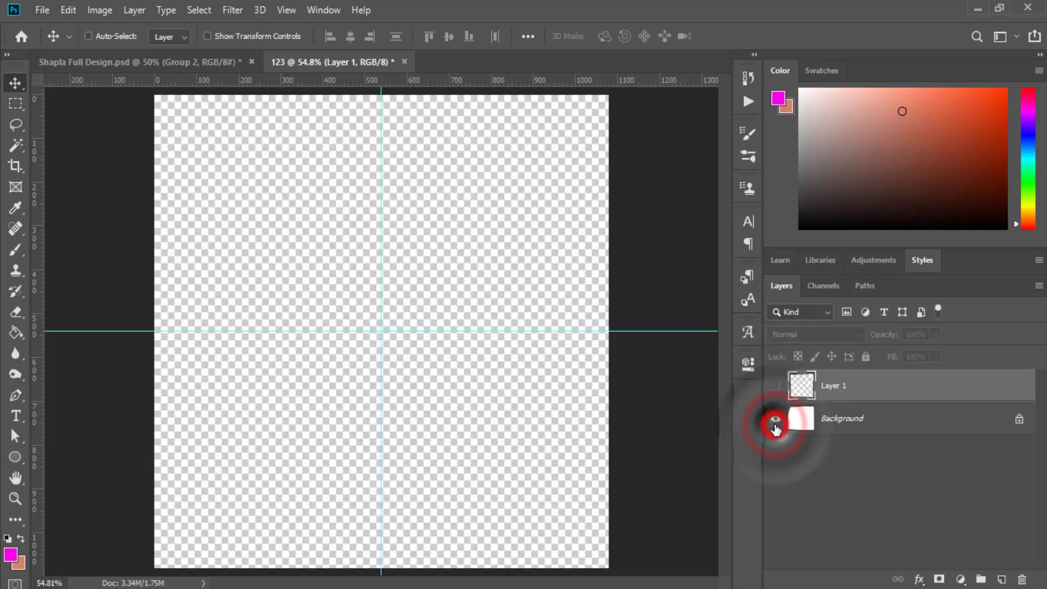
click(775, 419)
click(878, 419)
Add a white Solid Color fill layer
click(961, 578)
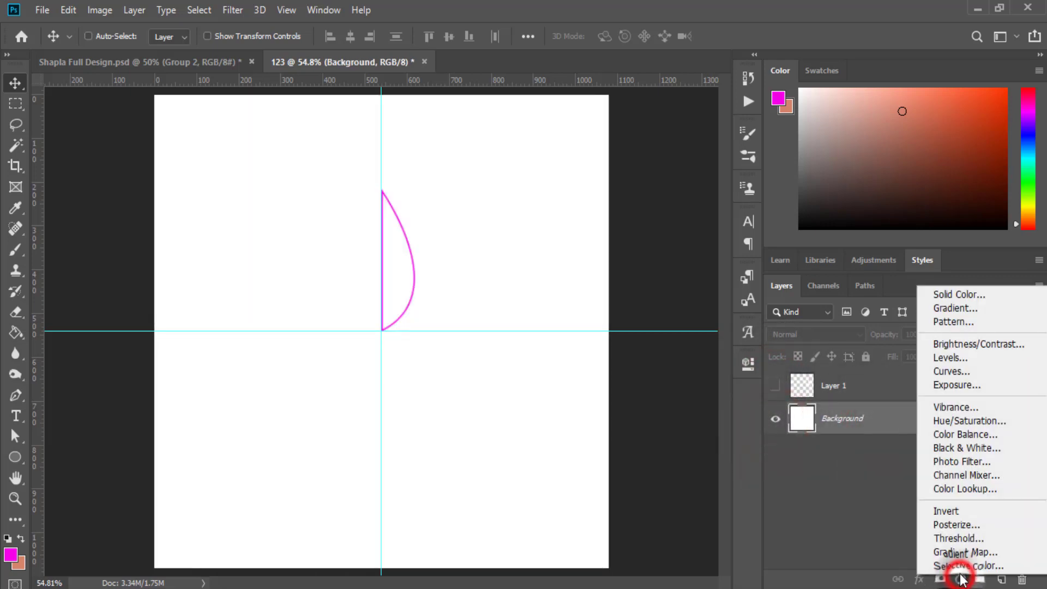
click(964, 295)
drag(706, 254, 642, 197)
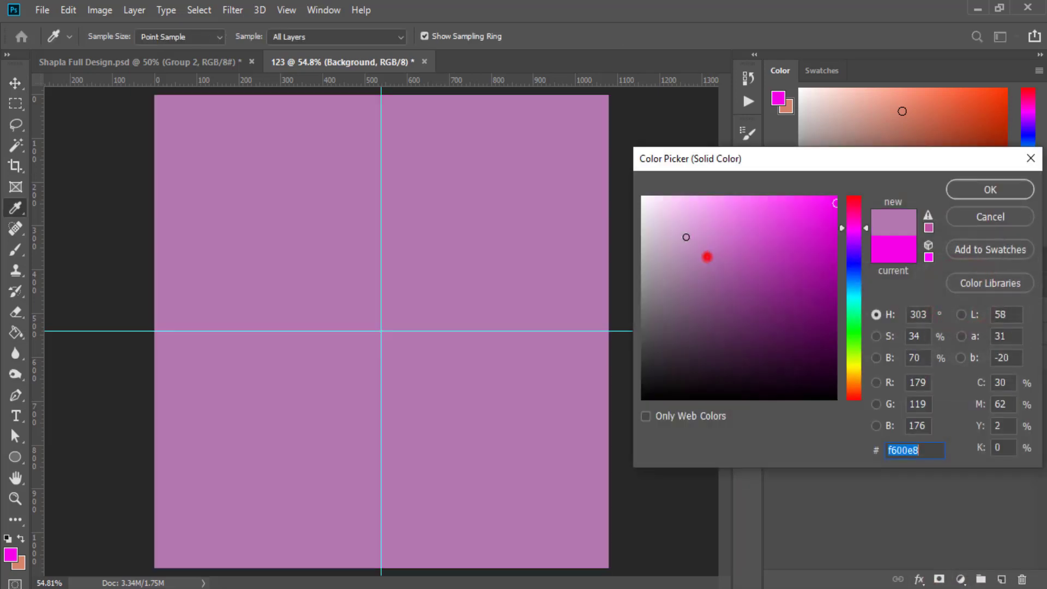
click(985, 191)
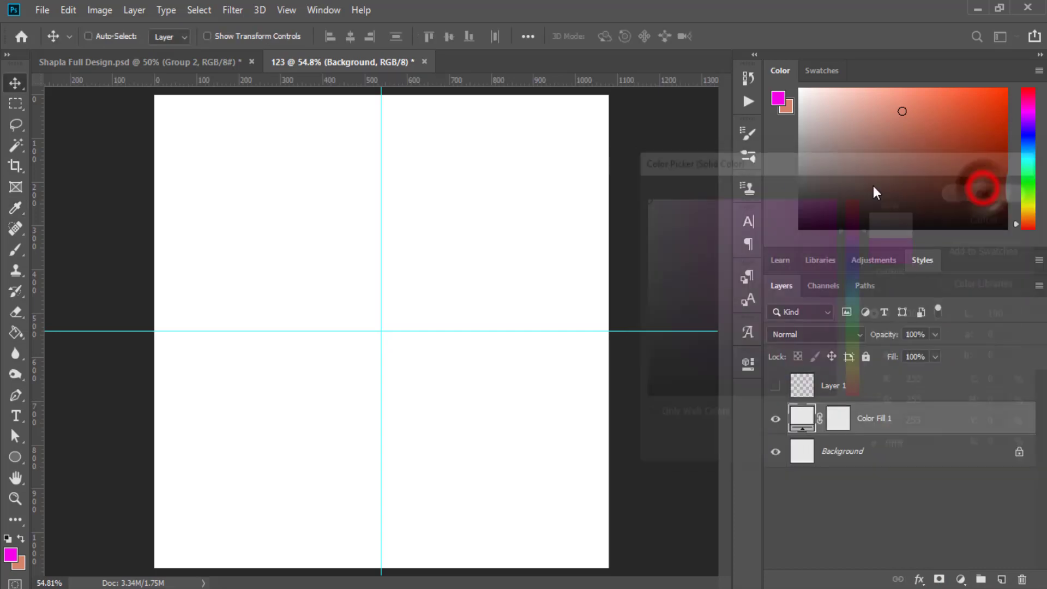
Show Layer 1, move its petal back onto the vertical guide, and duplicate it
click(829, 385)
click(777, 385)
drag(523, 269, 410, 269)
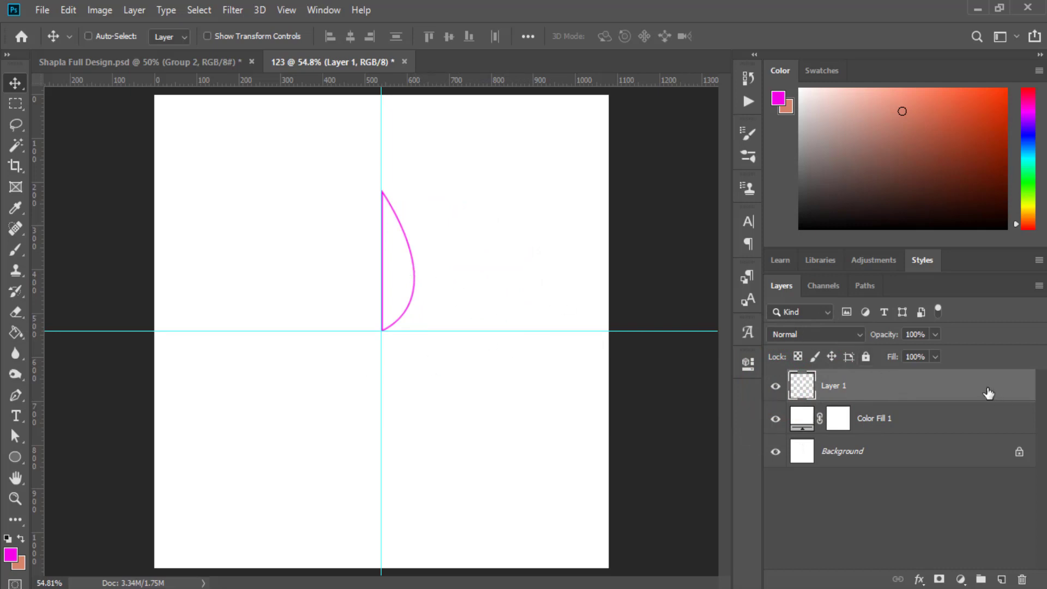
drag(988, 393, 1001, 579)
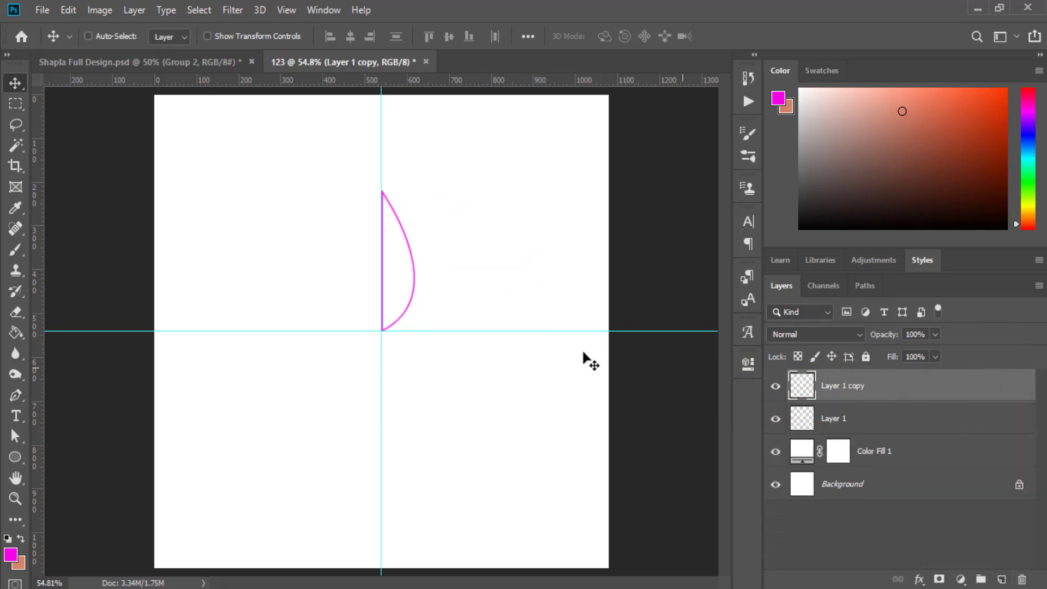
Group Color Fill 1 and Layer 0 into a group named BG
click(877, 455)
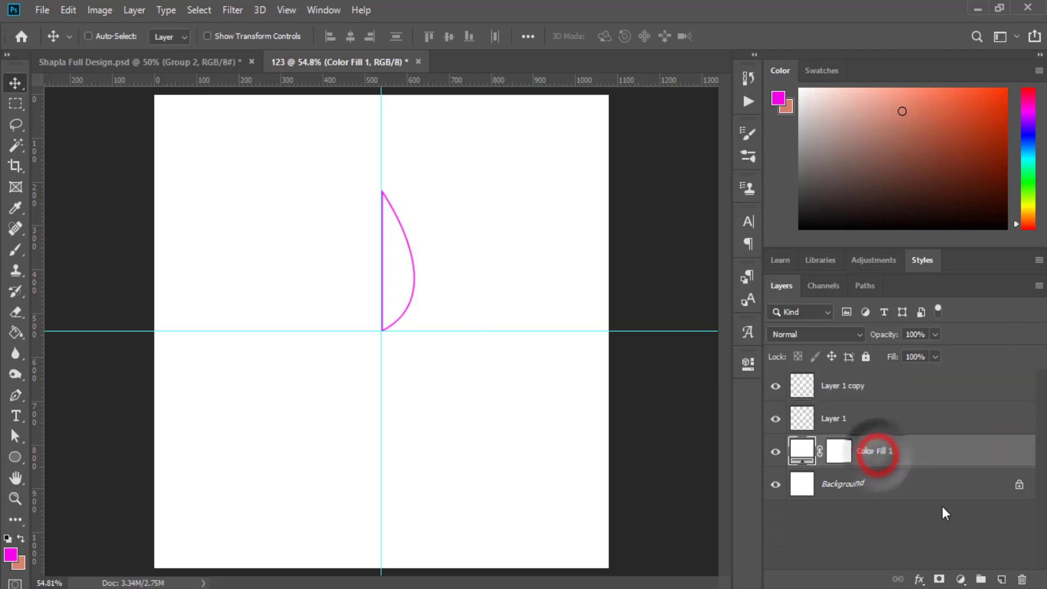
click(1018, 485)
shift+click(872, 448)
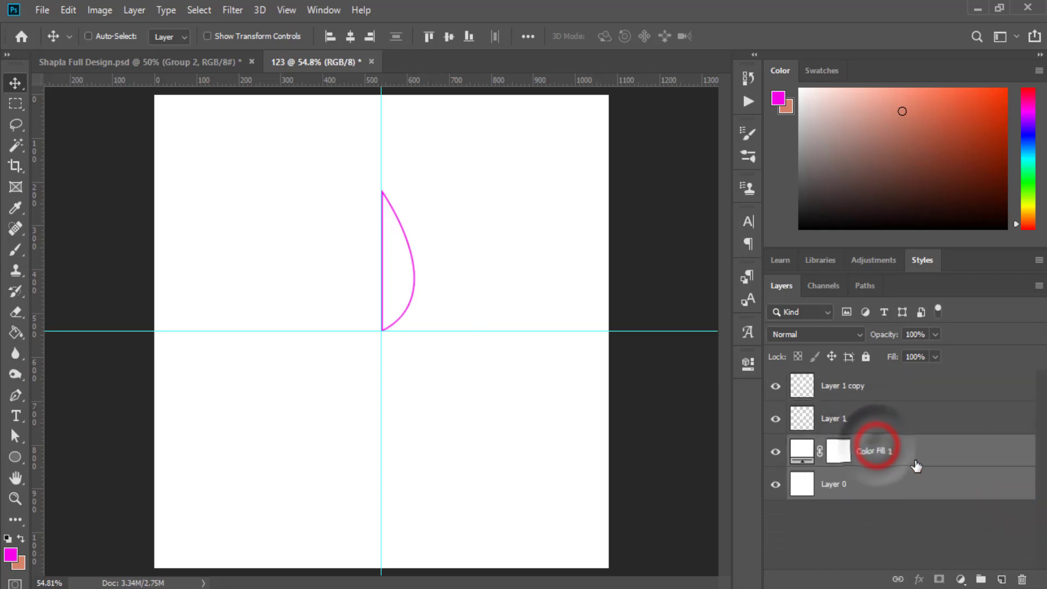
key(ctrl+g)
double_click(839, 445)
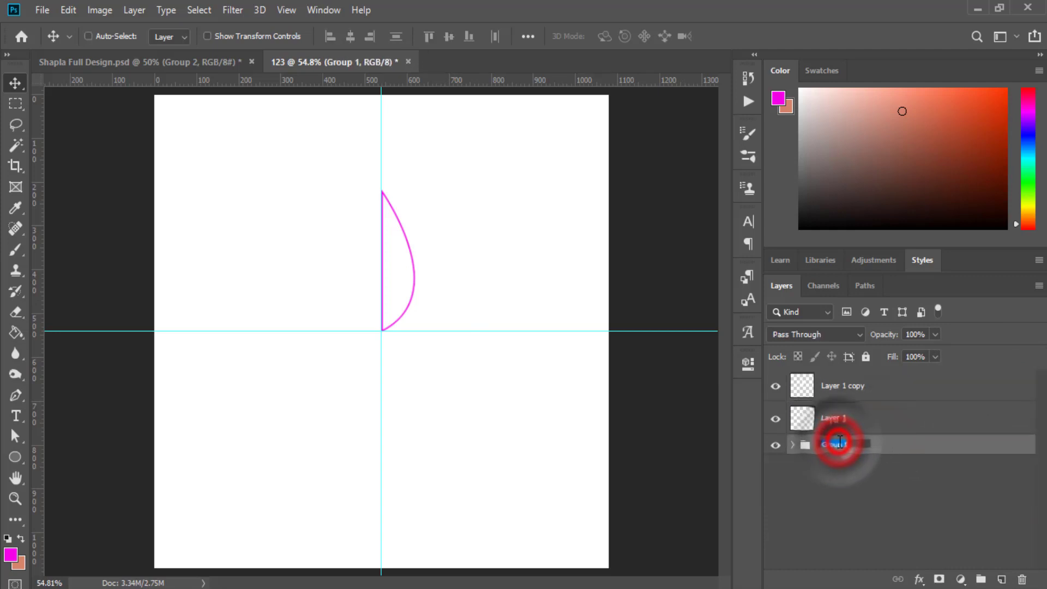
text(BG)
key(Return)
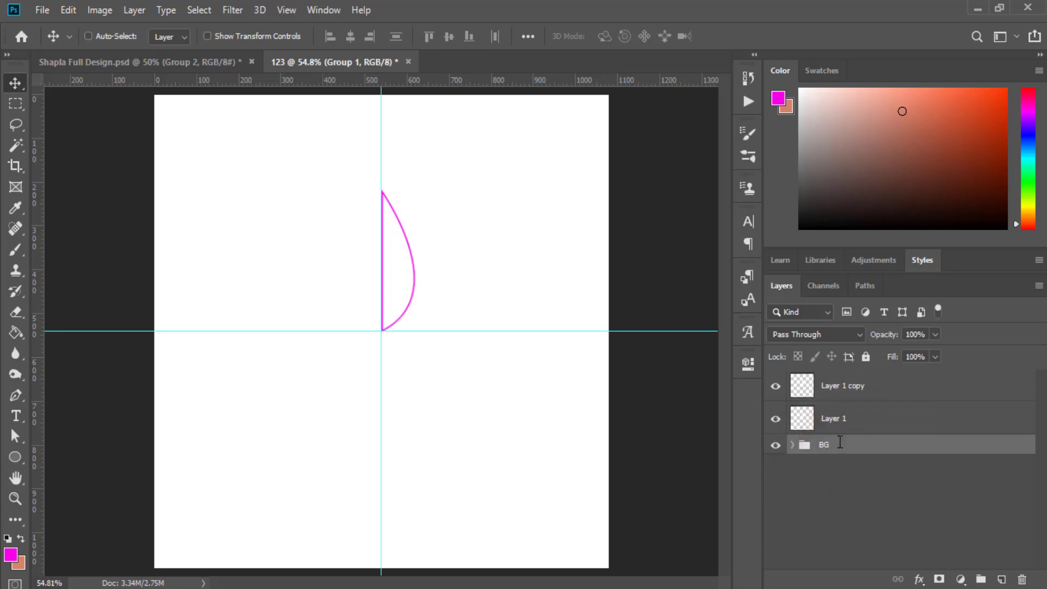
click(848, 388)
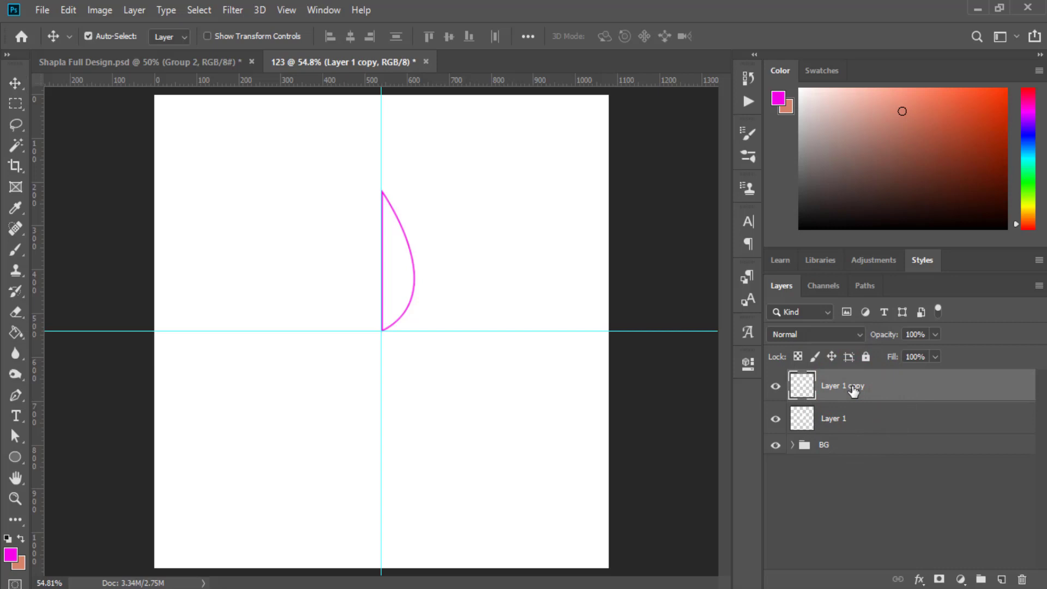
Flip Layer 1 copy horizontally, shift it left to complete the petal, and hide guides
key(ctrl+t)
right_click(416, 262)
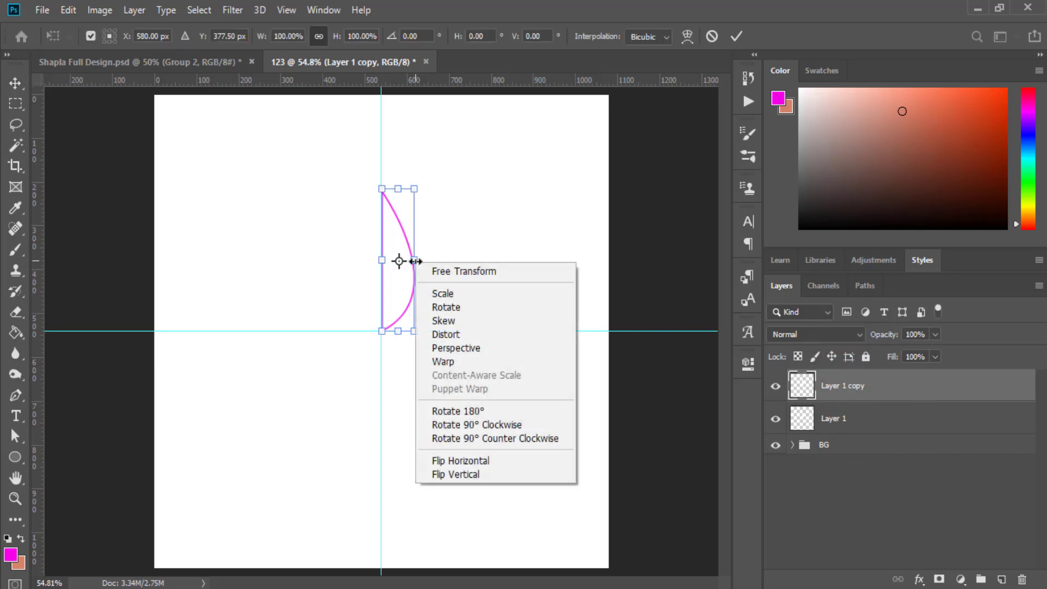
click(470, 459)
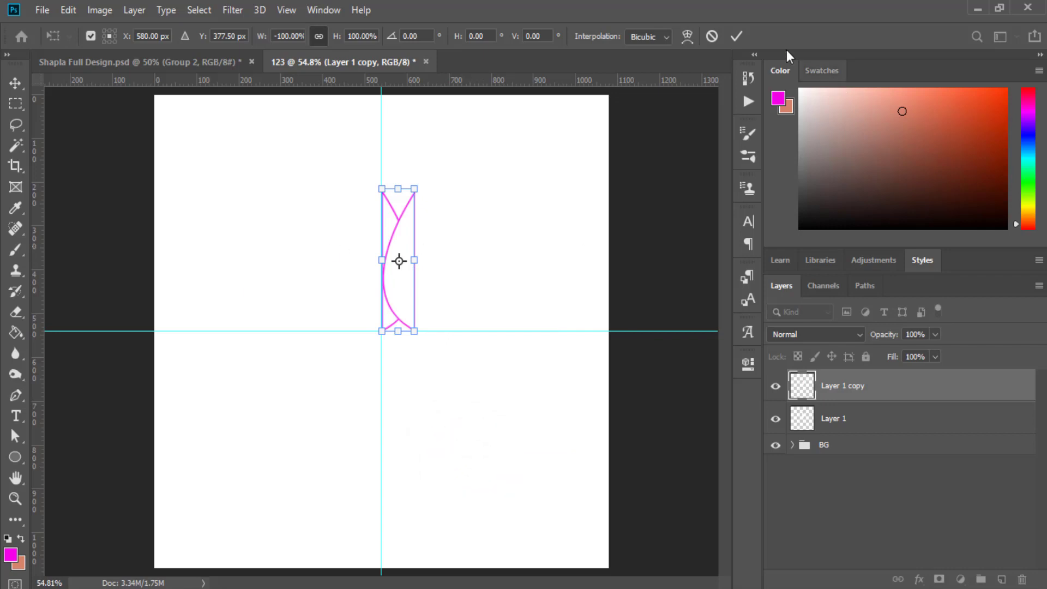
click(737, 35)
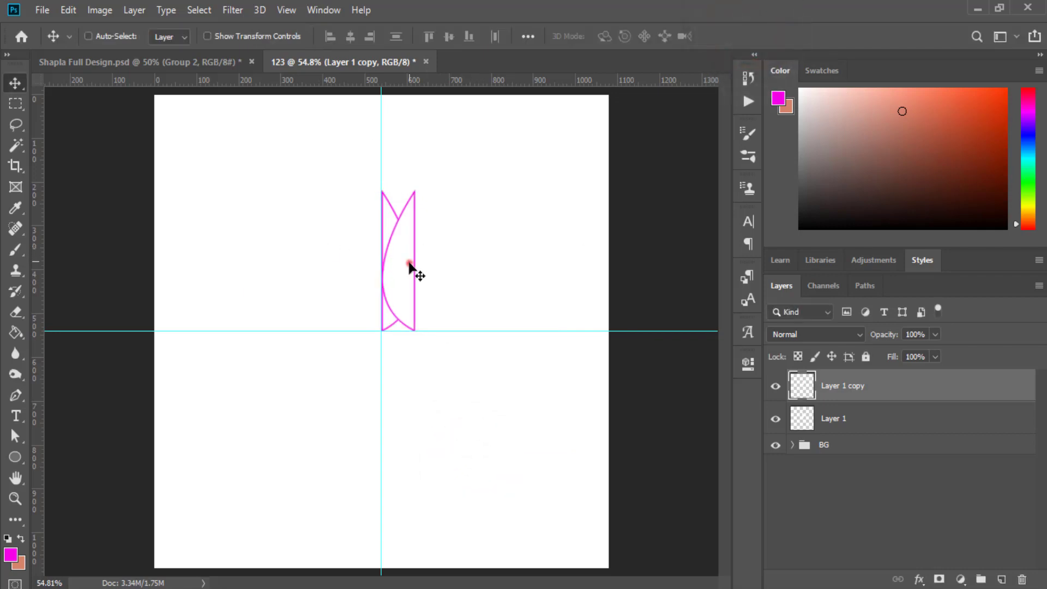
drag(409, 265, 376, 266)
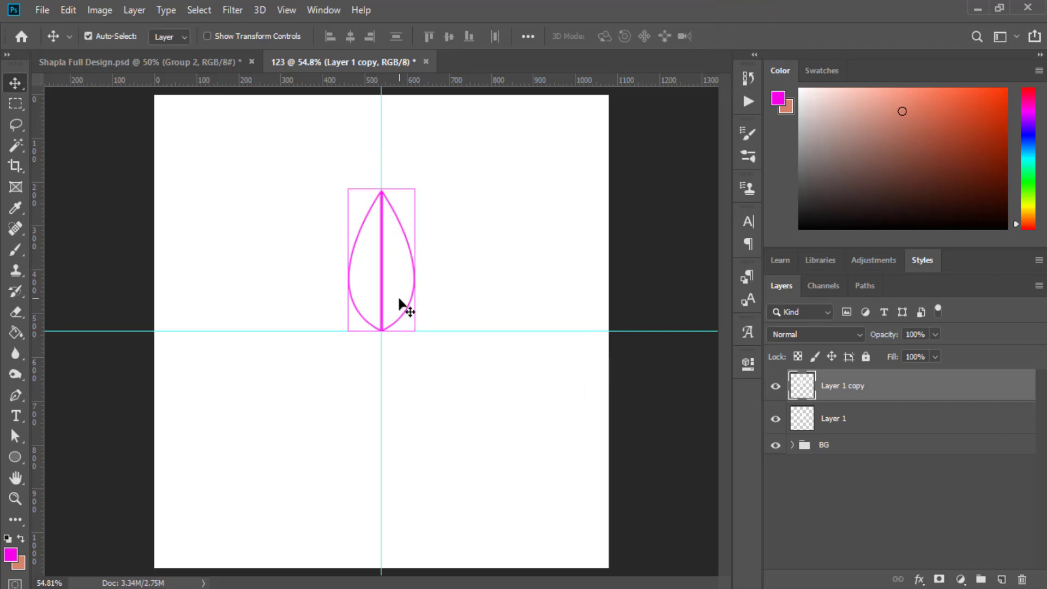
key(ctrl+semicolon)
Zoom in on the petal and open the Layer Style dialog for Layer 1
click(16, 497)
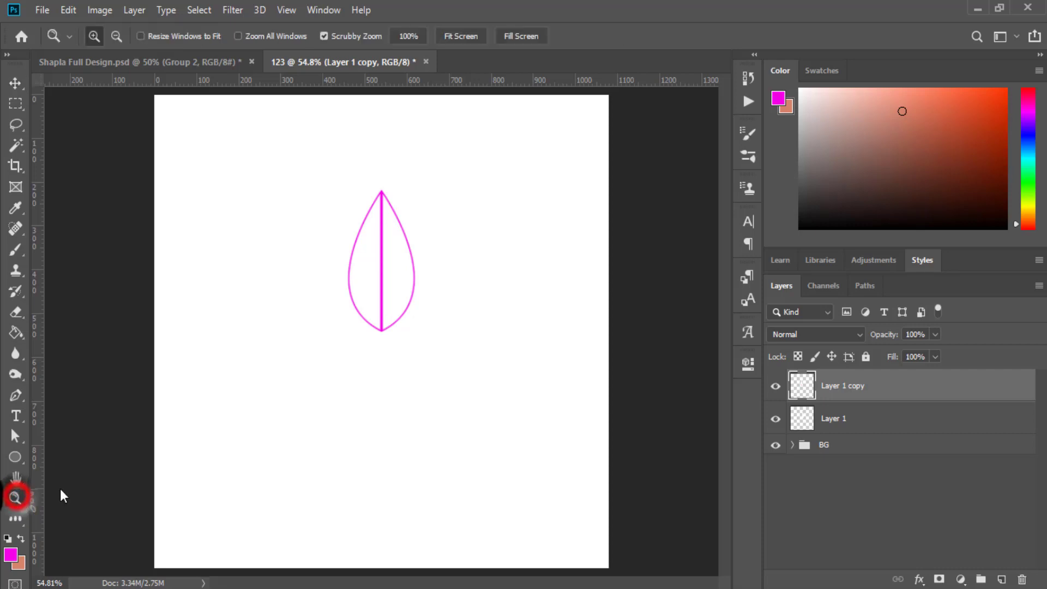
drag(381, 240, 439, 300)
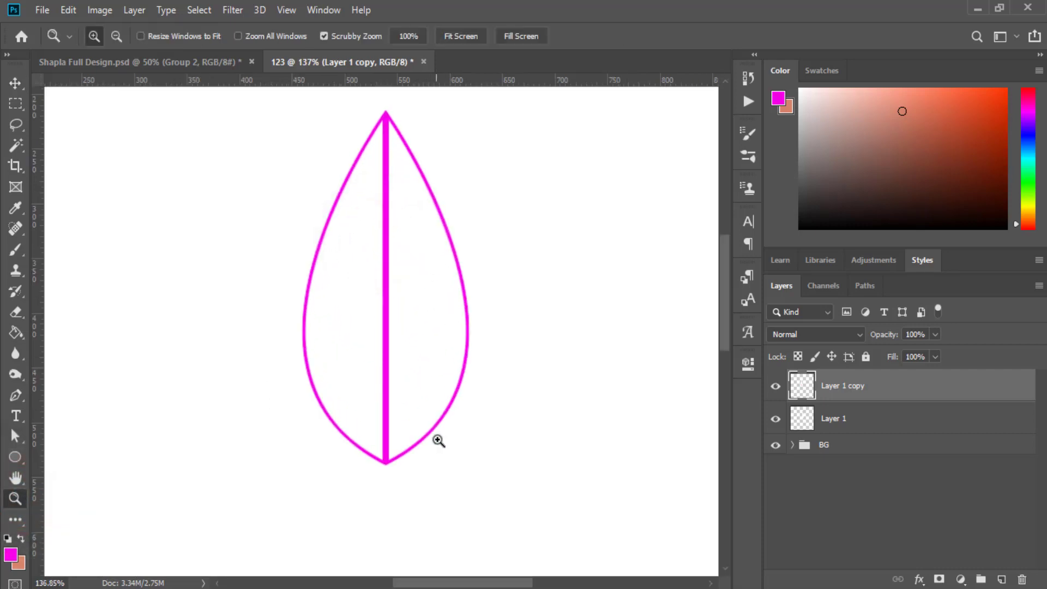
click(843, 421)
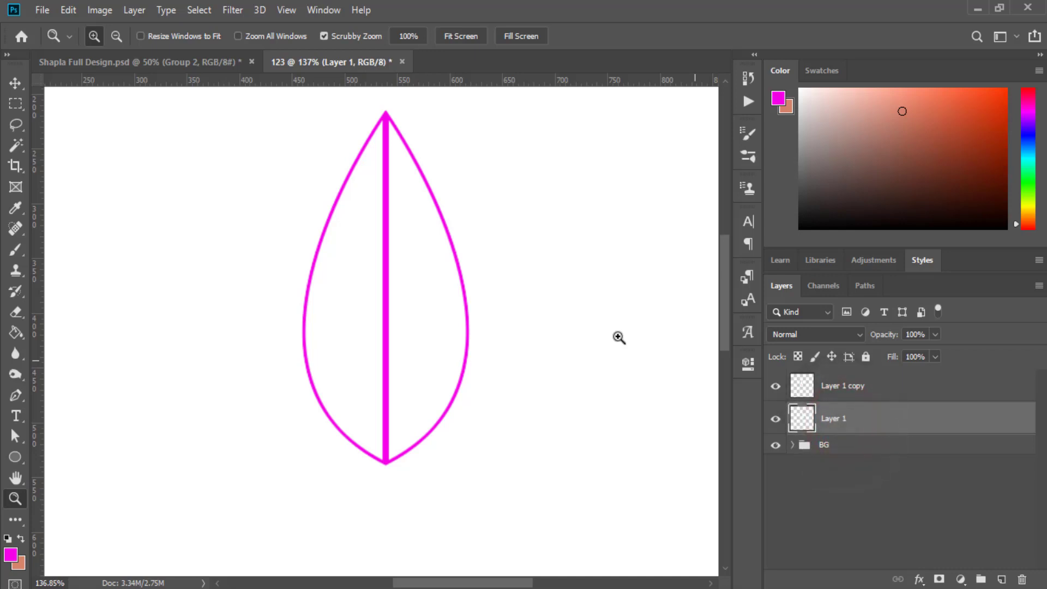
right_click(883, 425)
click(723, 23)
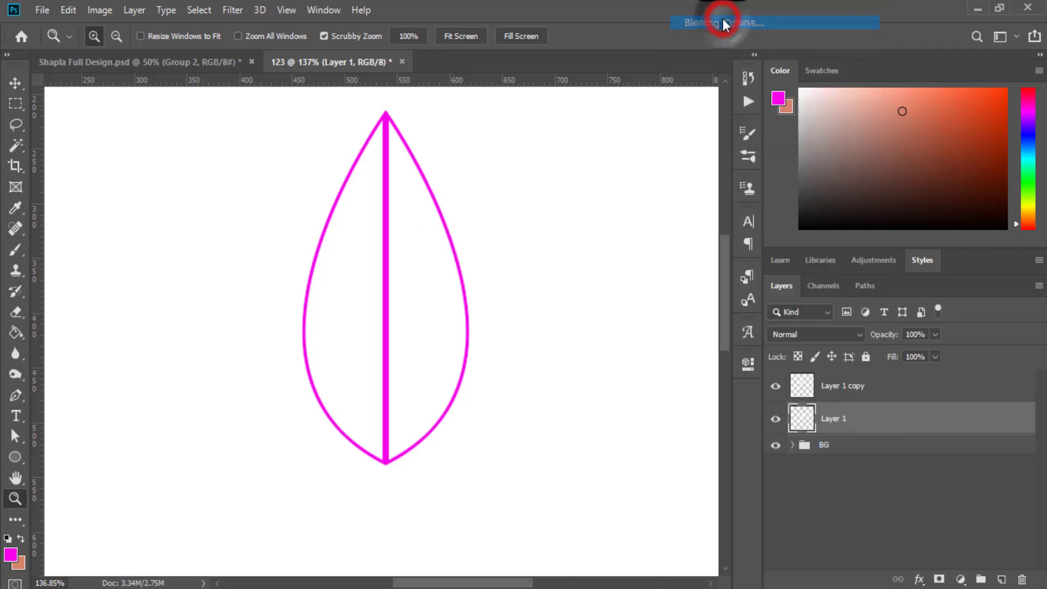
key(h)
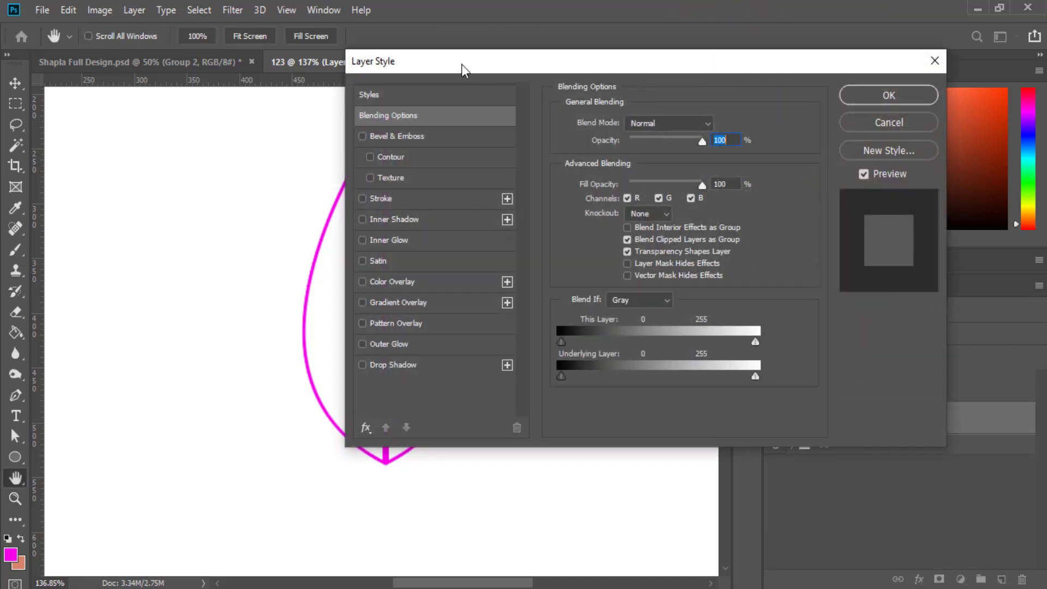
drag(389, 58, 572, 101)
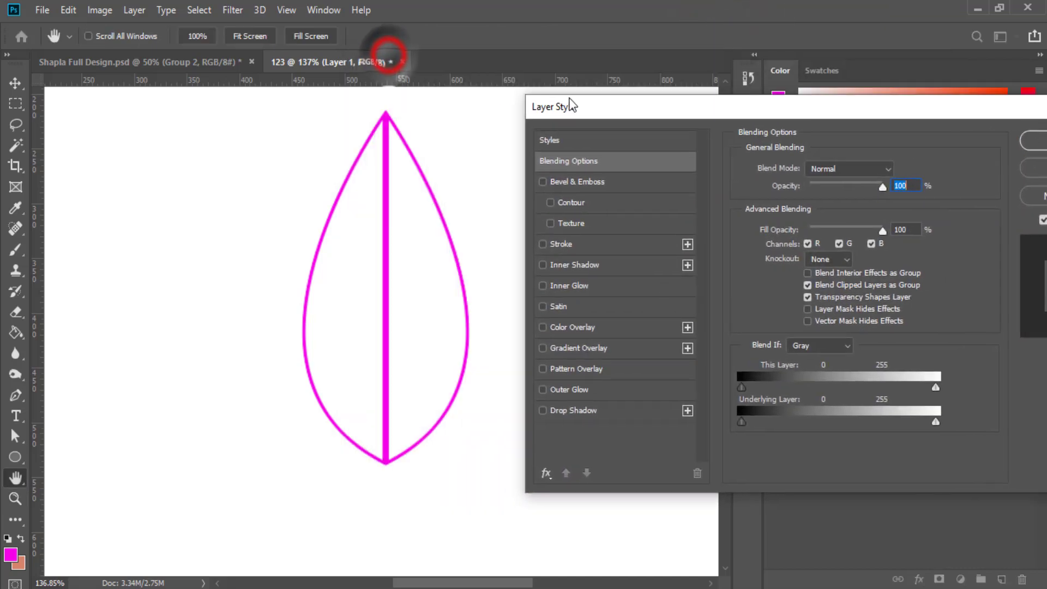
Add a Color Overlay in magenta f600e8 and confirm the layer style
click(574, 325)
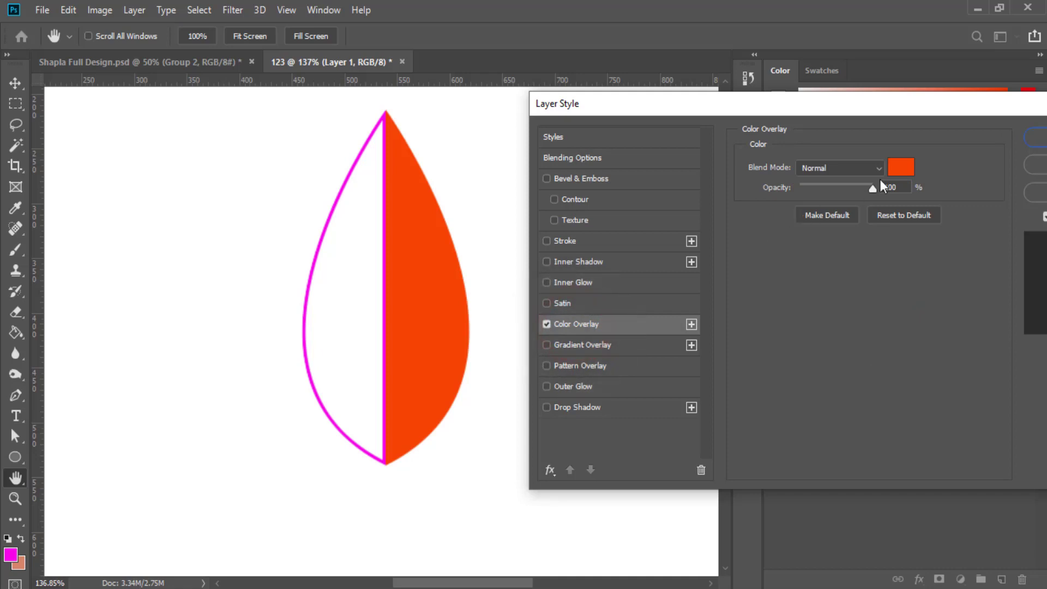
click(873, 190)
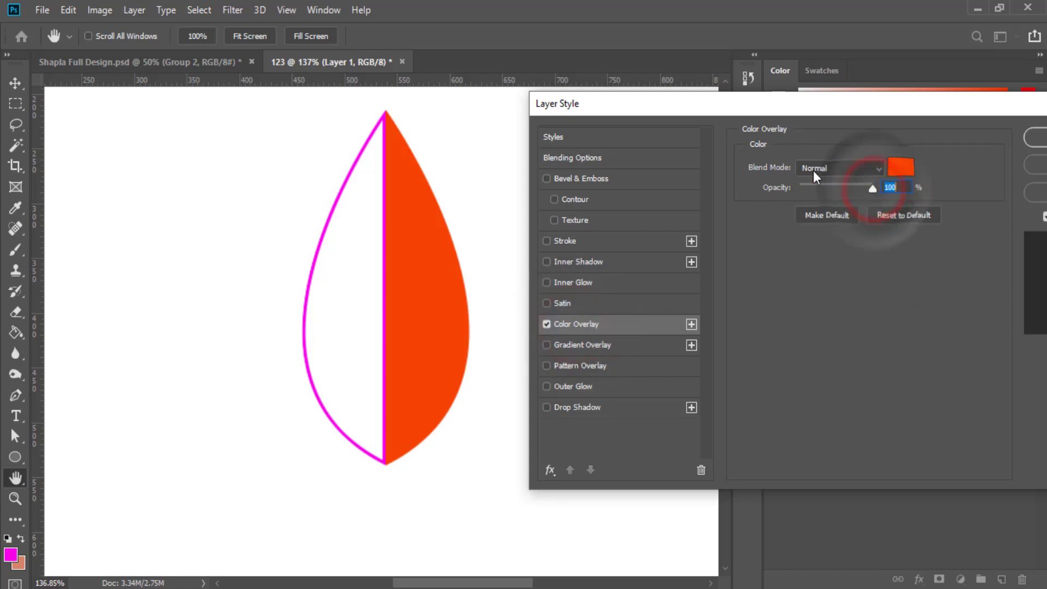
click(902, 171)
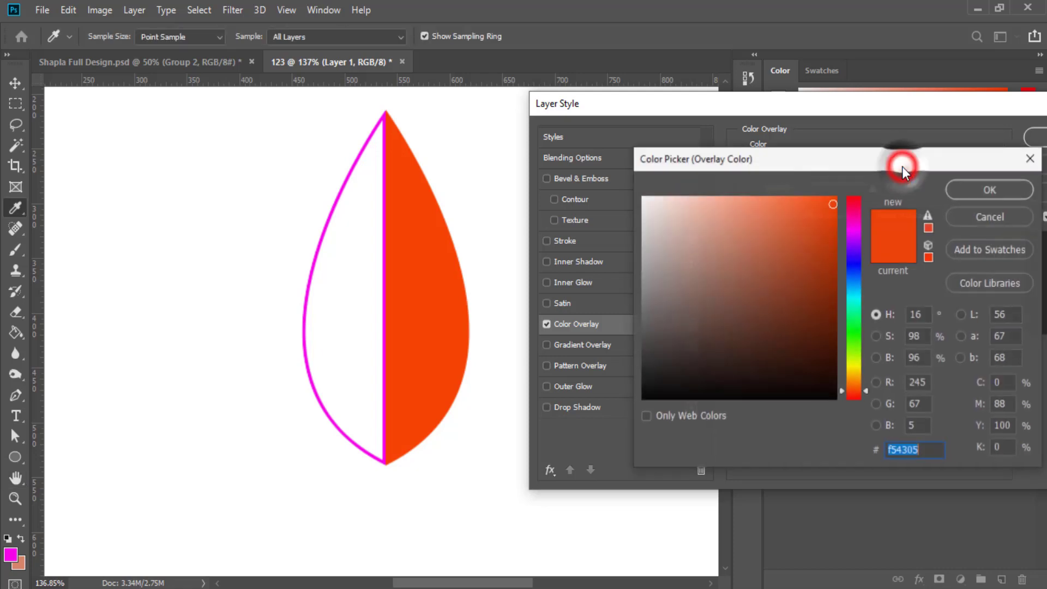
drag(929, 449, 848, 445)
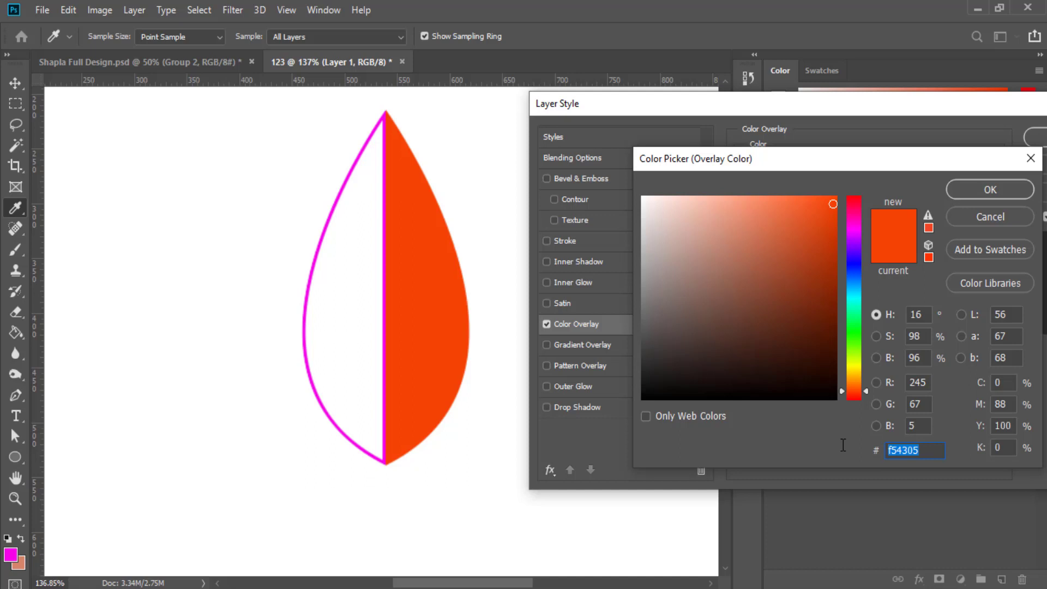
text(f)
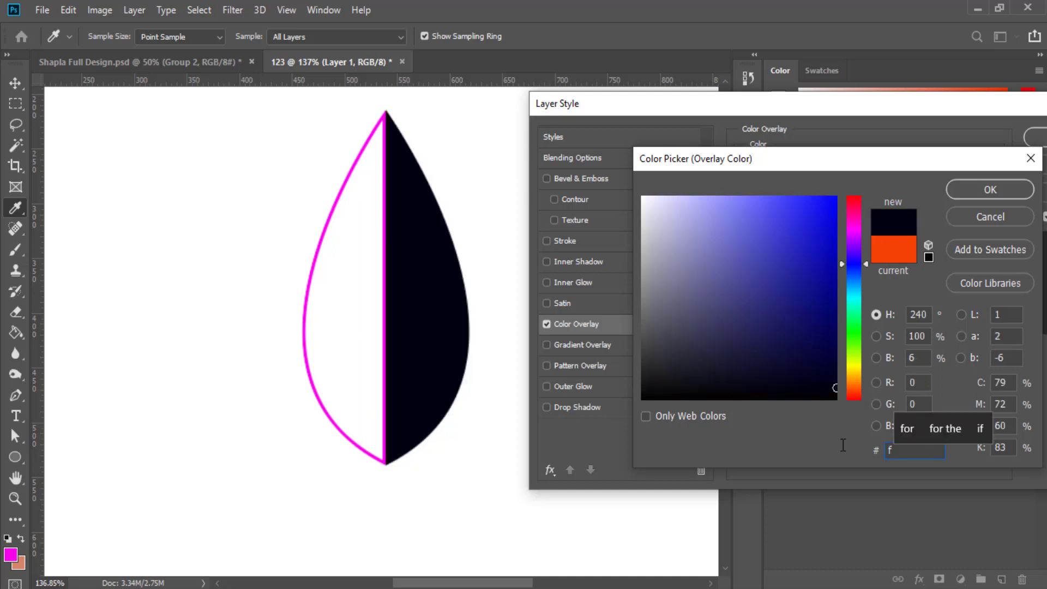
text(600)
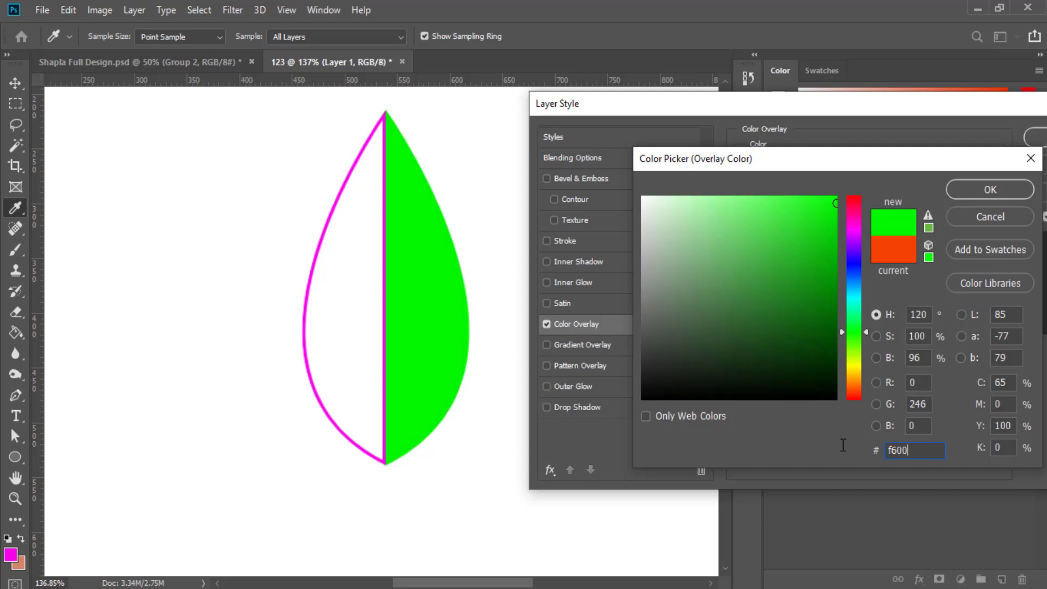
text(e8)
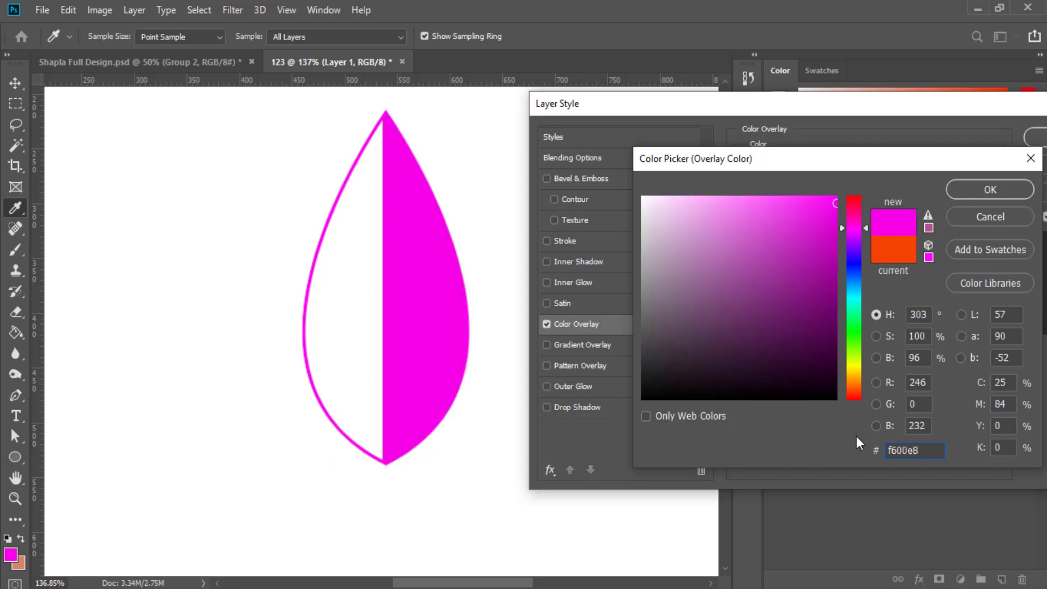
click(988, 190)
click(1036, 141)
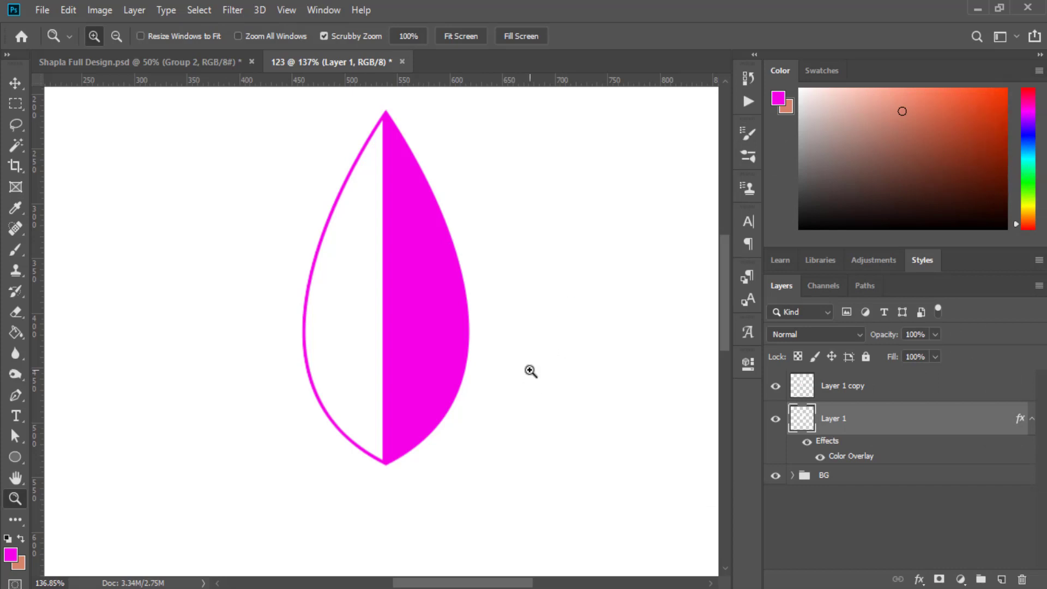
scroll(530, 371, down, 5)
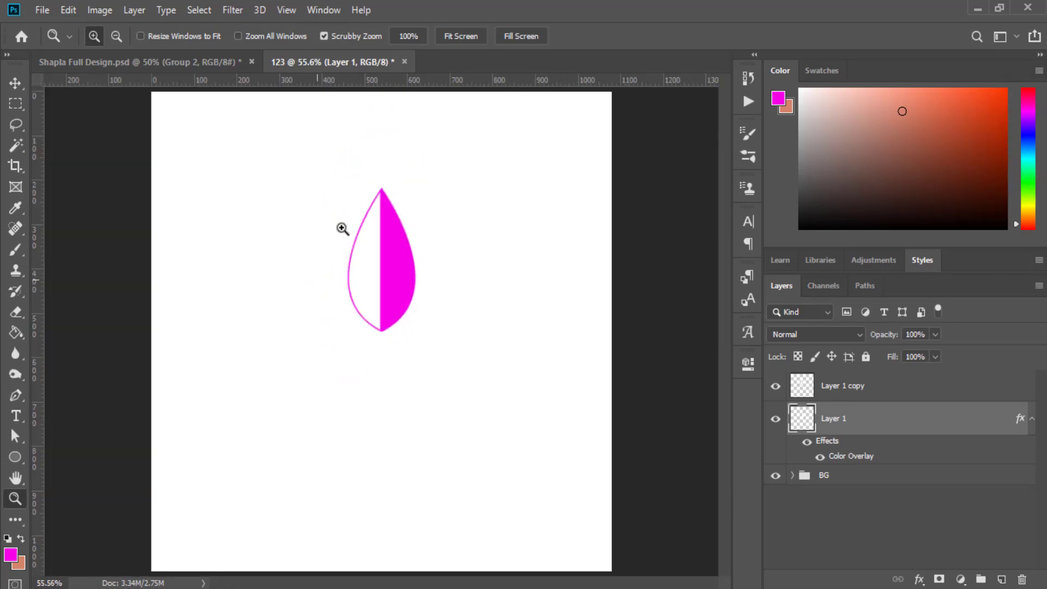
Merge Layer 1 and Layer 1 copy into a single petal layer
click(16, 83)
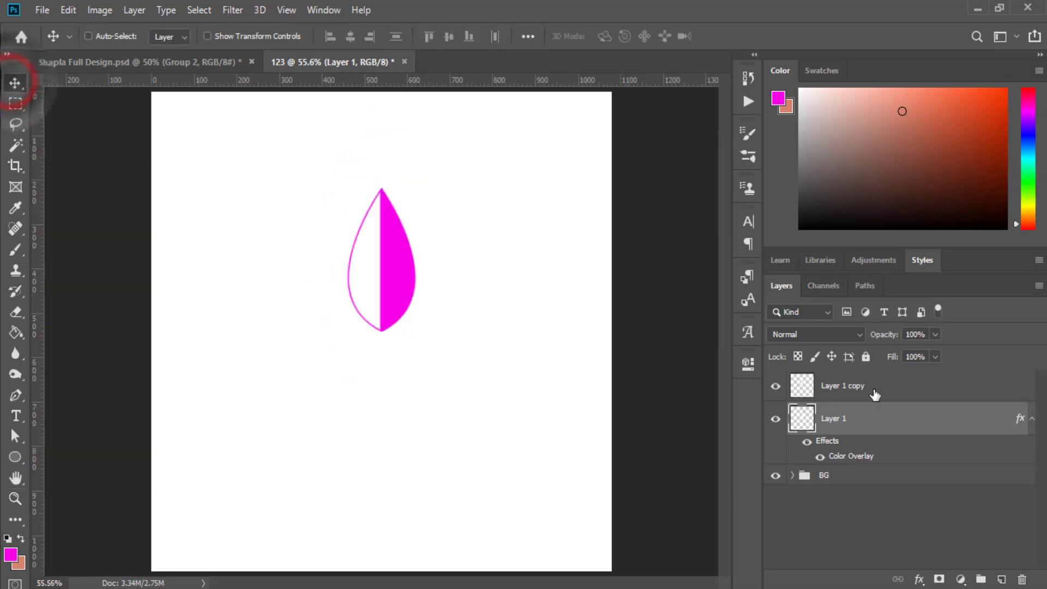
shift+click(859, 391)
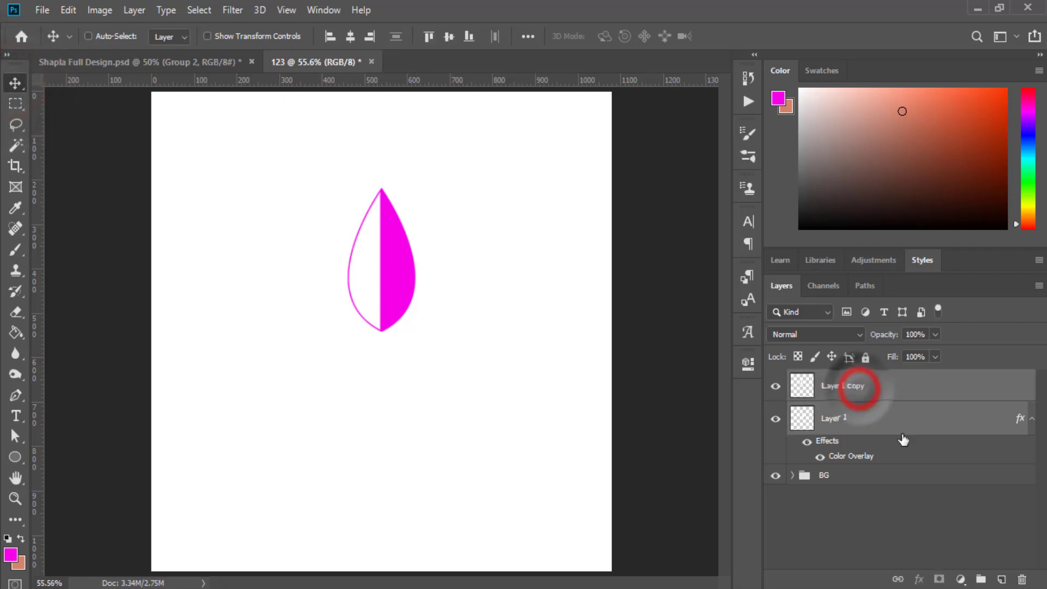
right_click(883, 397)
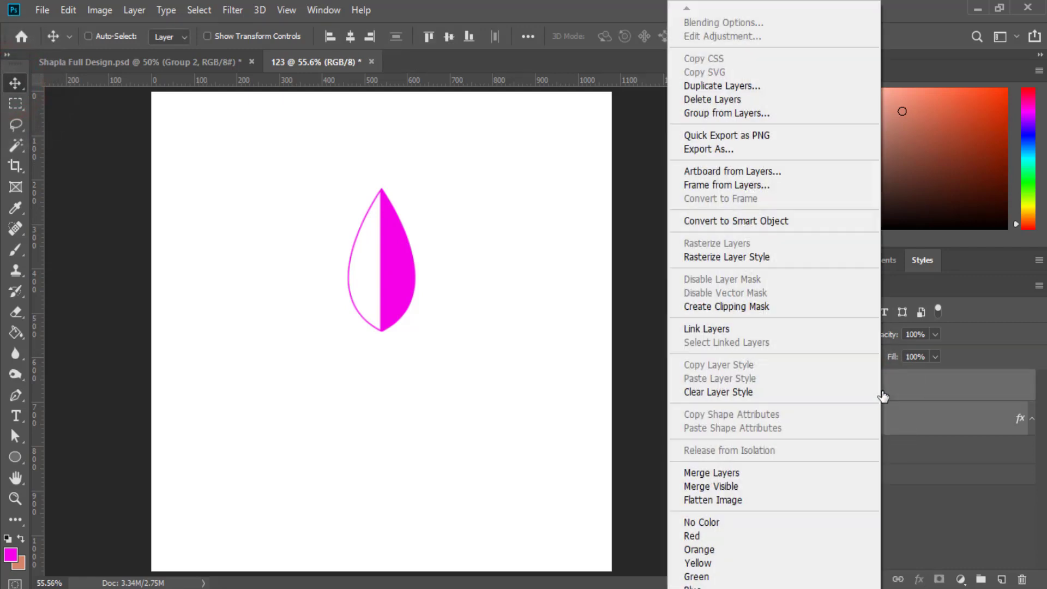
click(767, 472)
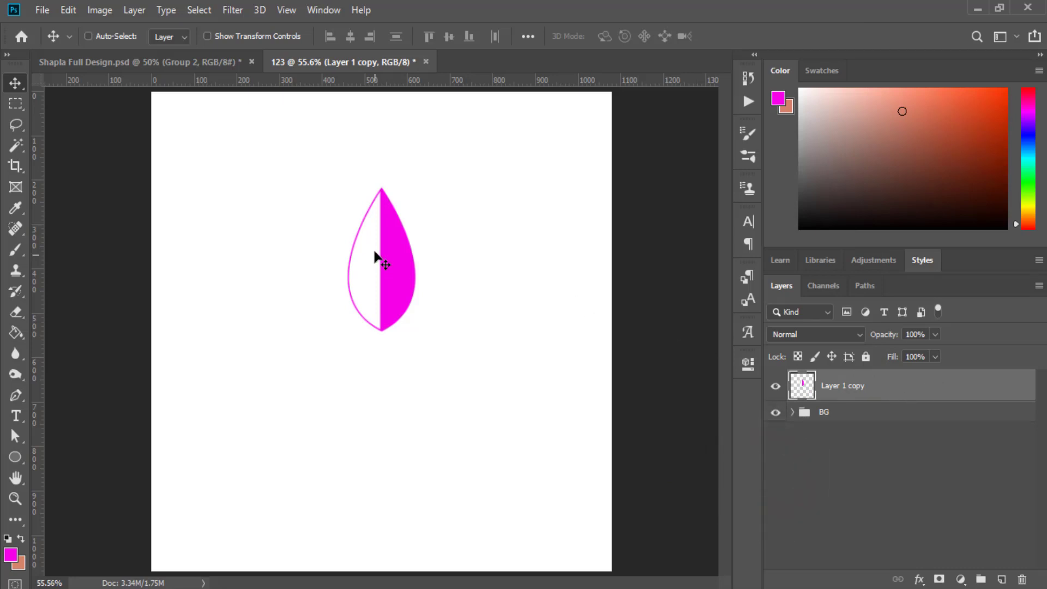
key(ctrl)
key(ctrl+t)
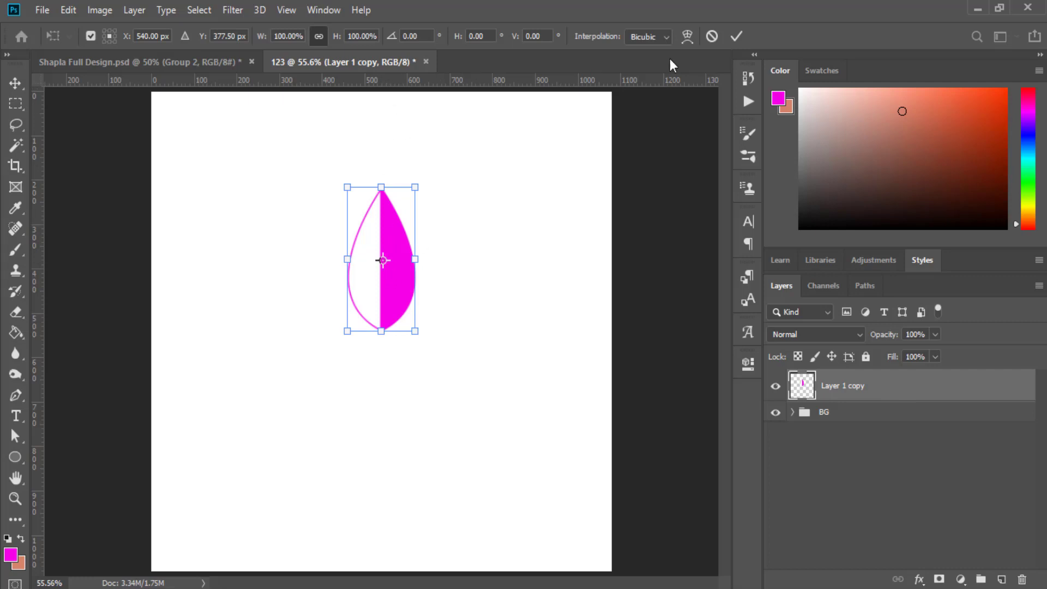
click(735, 36)
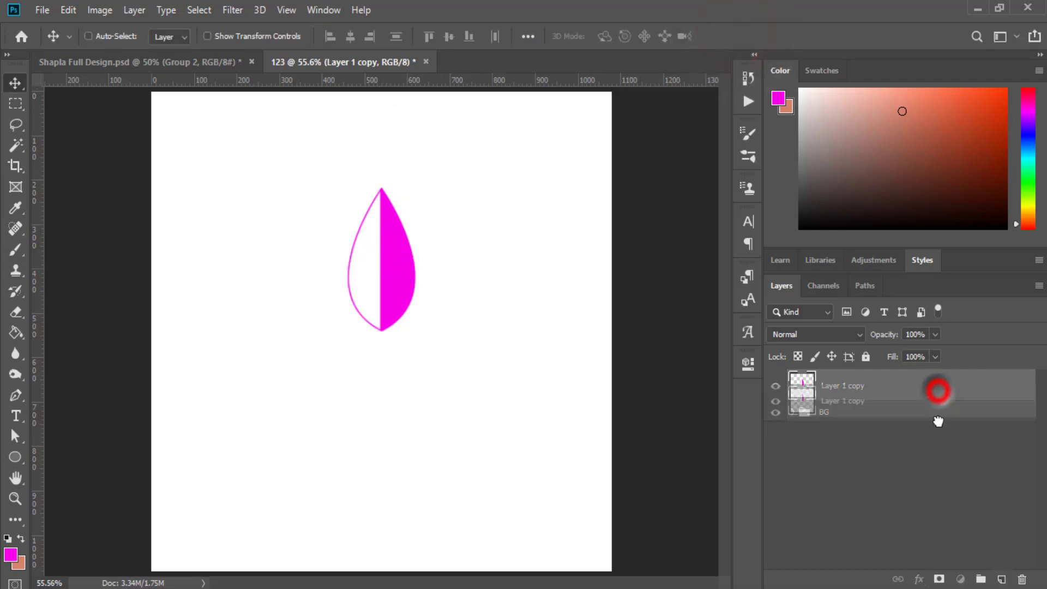
Duplicate the petal layer as Layer 1 copy 2
drag(938, 388, 1001, 579)
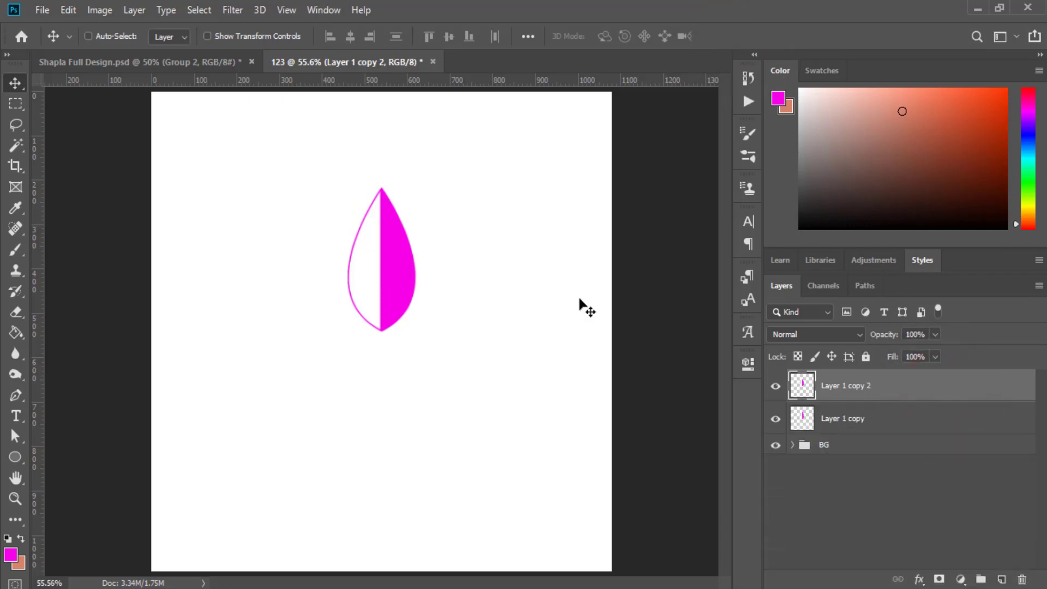
key(ctrl+t)
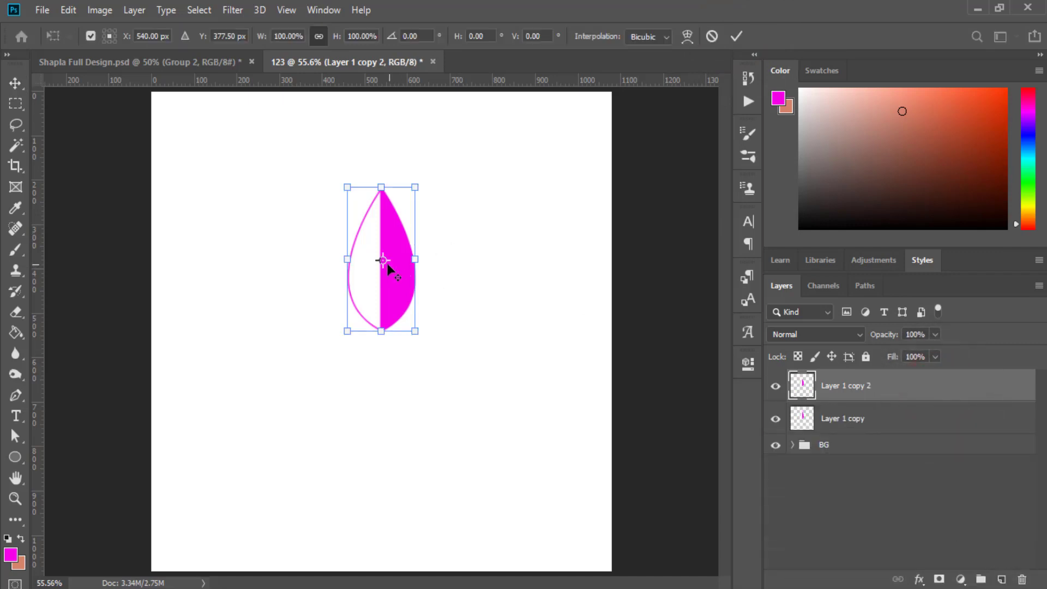
drag(383, 261, 382, 331)
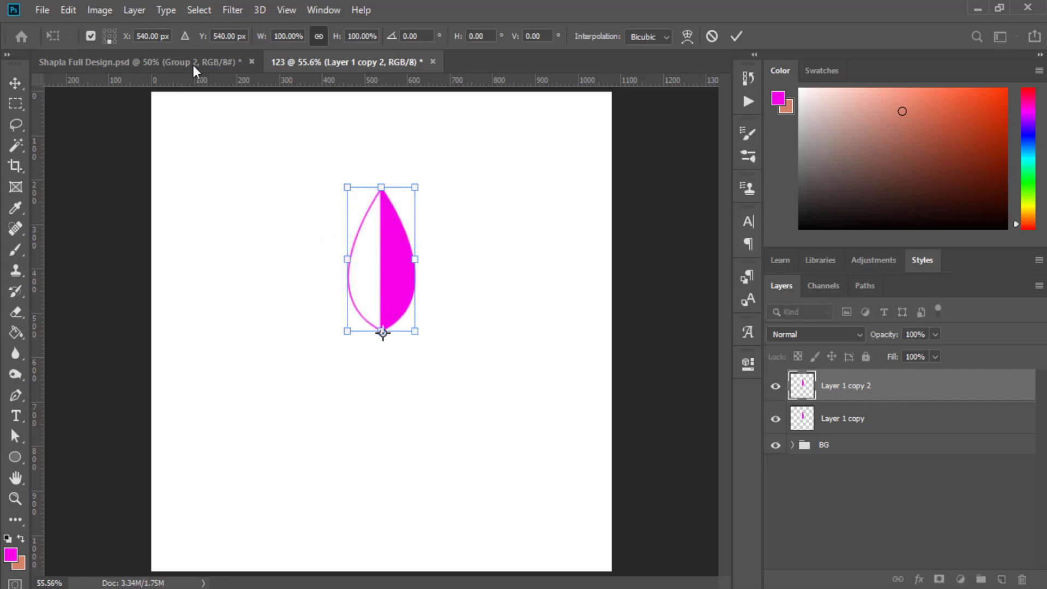
key(ctrl+z)
click(822, 476)
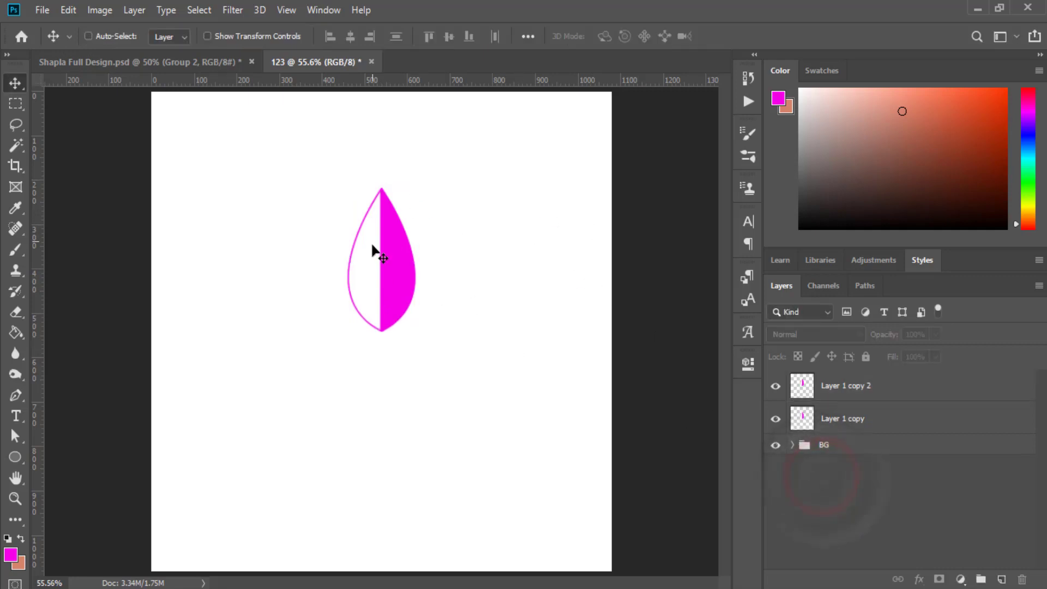
click(837, 385)
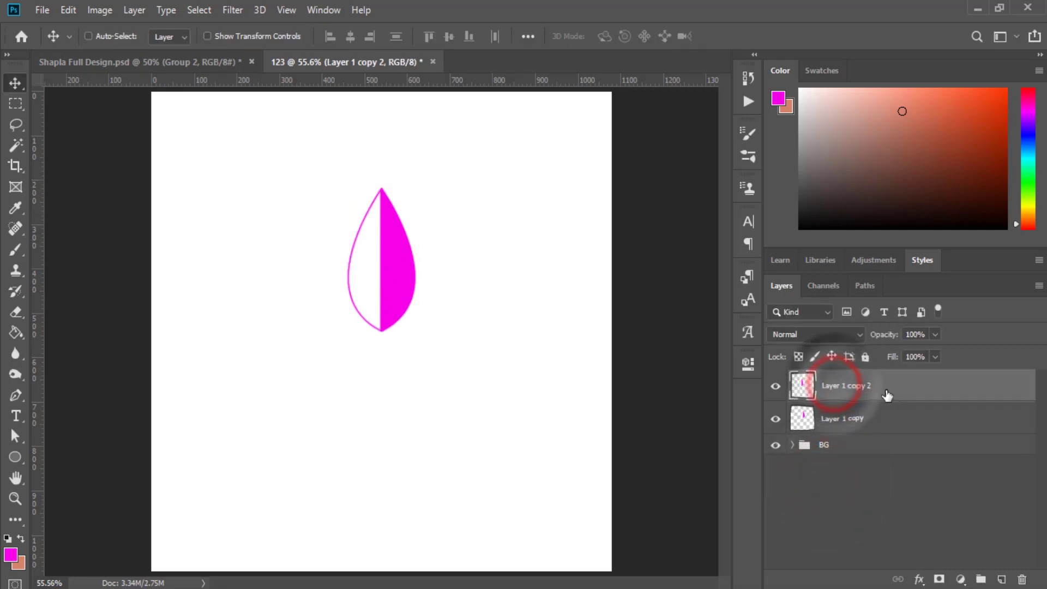
Rotate the duplicate petal about 16° around its base, then repeat twice for more petals
click(68, 10)
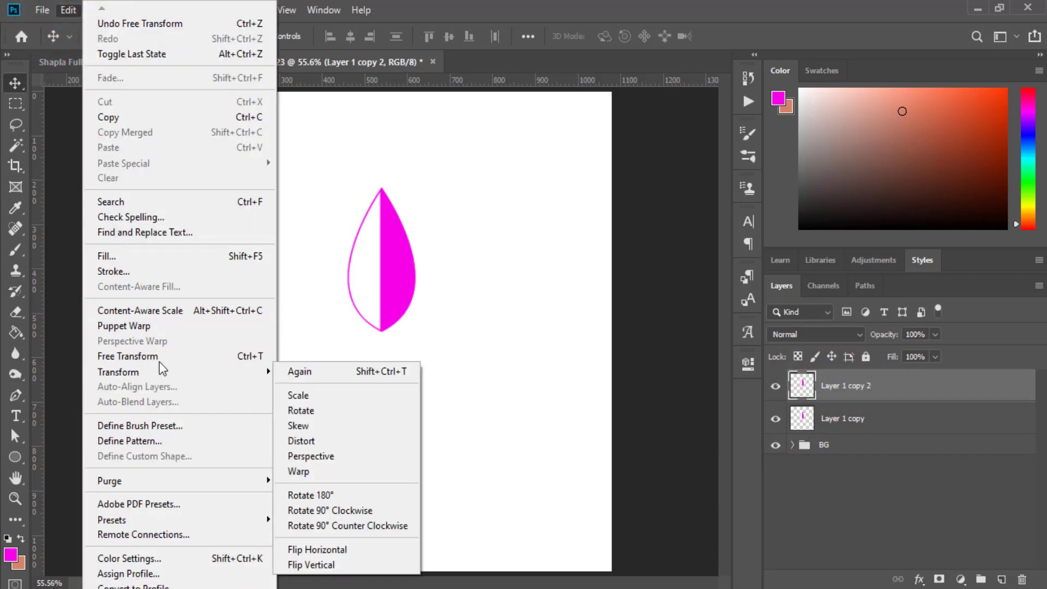
click(222, 356)
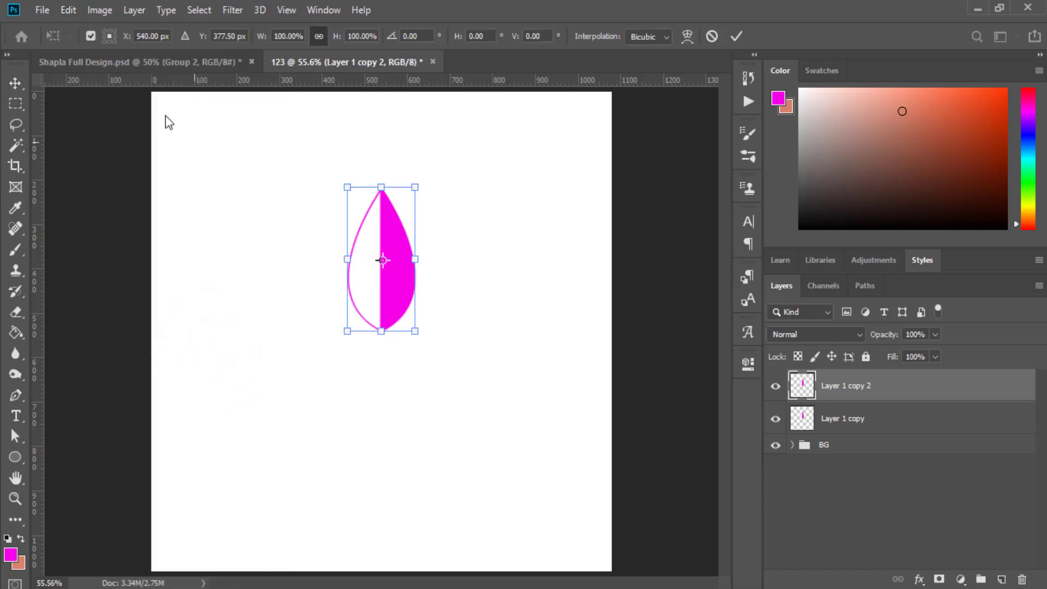
click(89, 36)
click(90, 37)
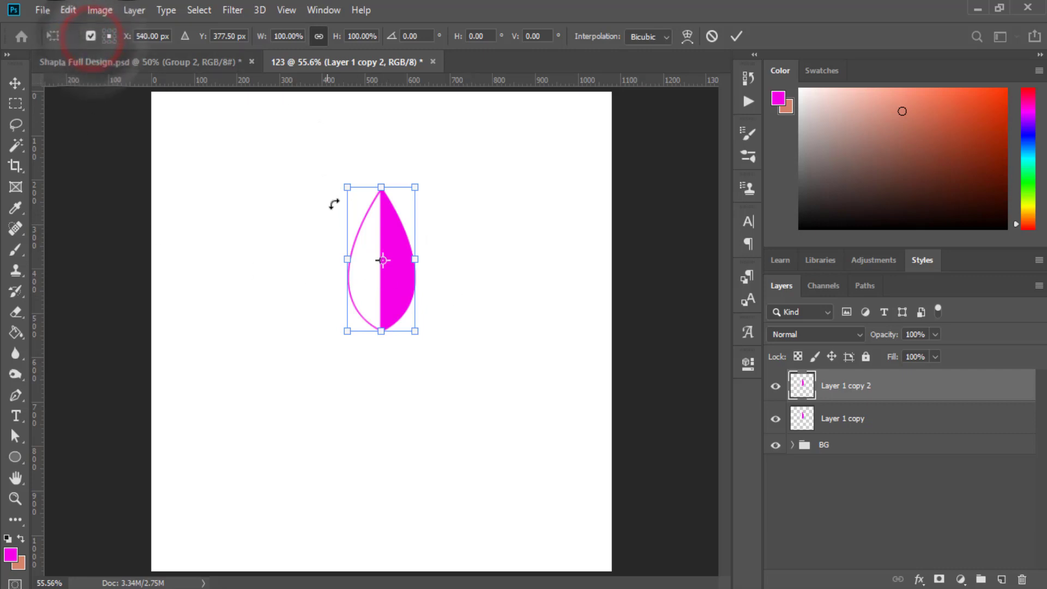
drag(382, 267, 382, 334)
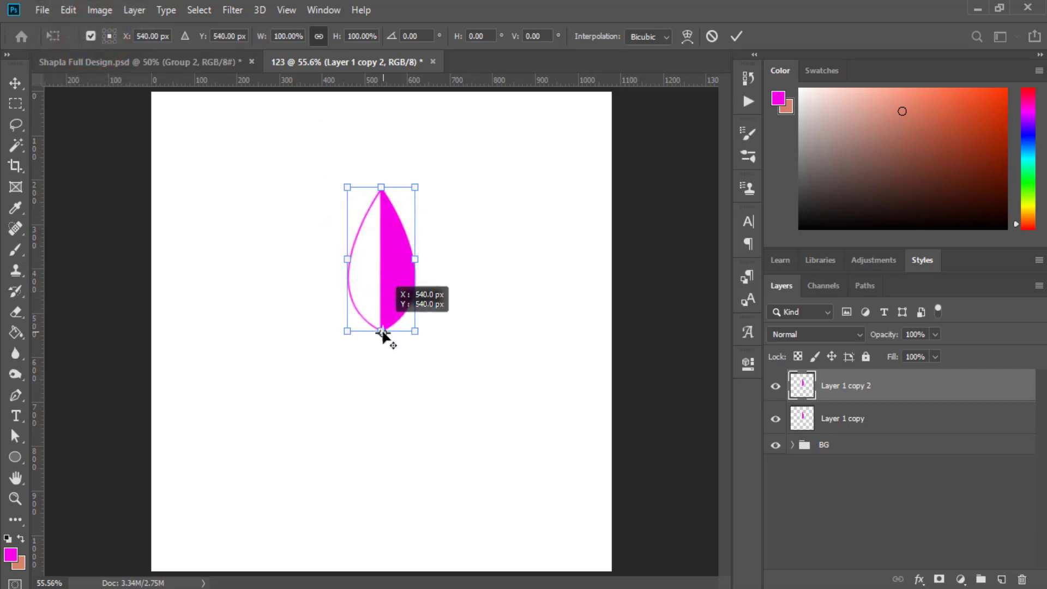
drag(425, 176, 467, 200)
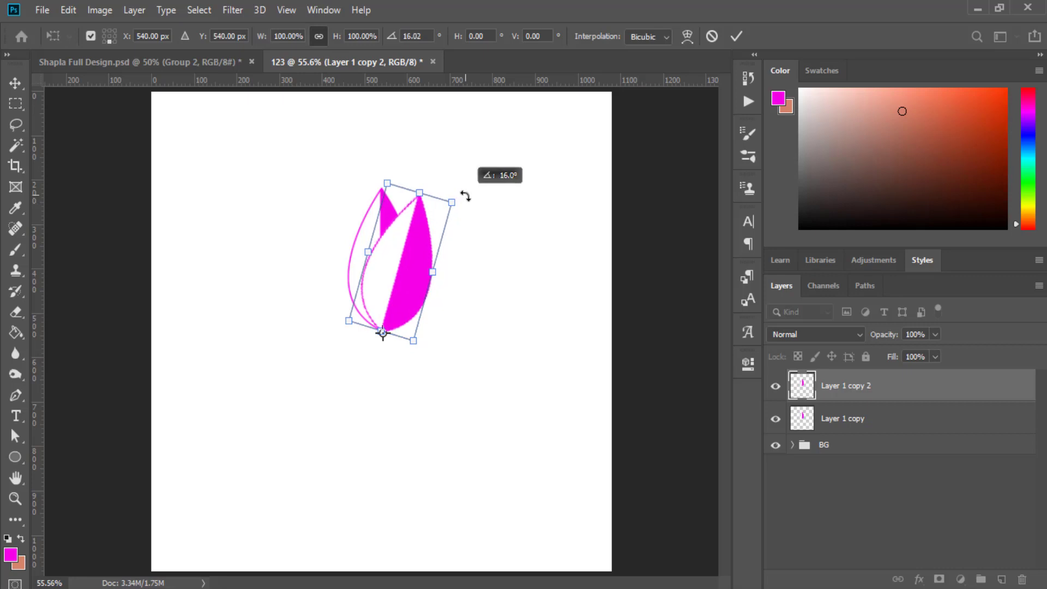
click(735, 36)
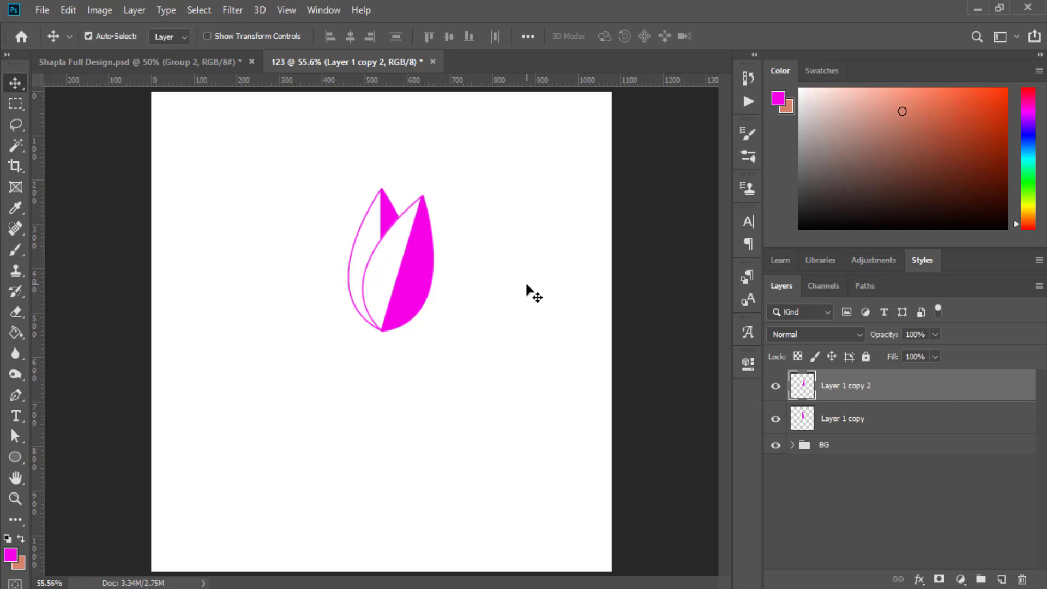
key(ctrl+alt+shift+t)
key(ctrl+alt+shift+t)
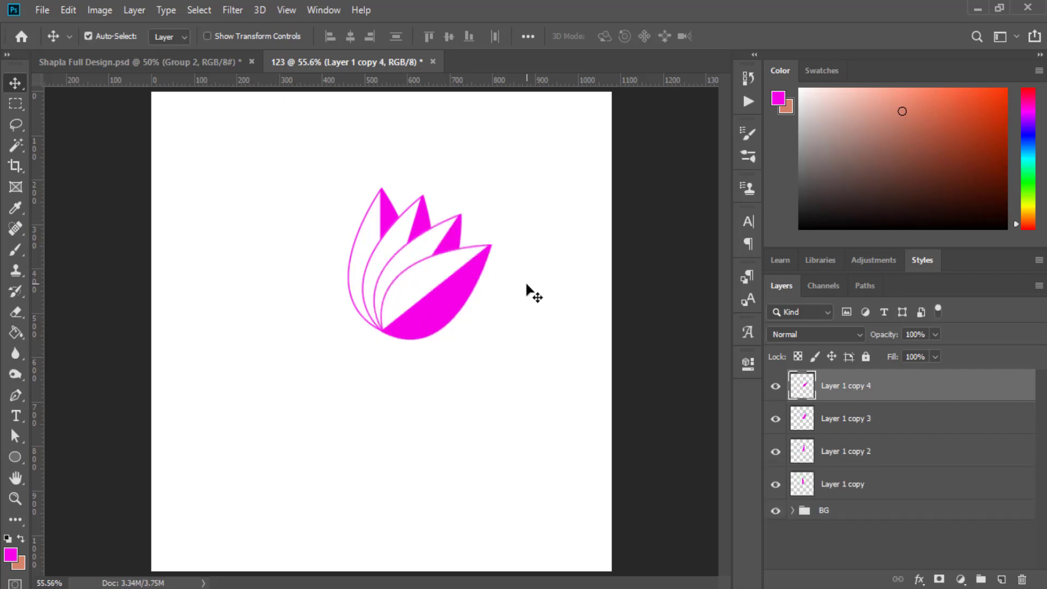
key(ctrl+alt+shift+t)
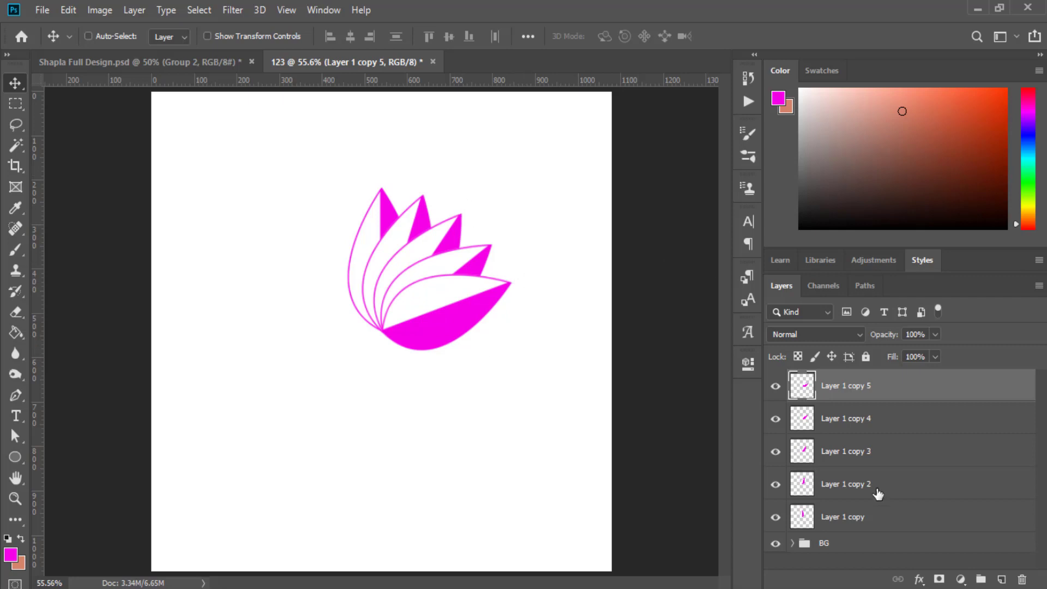
Group petal layers copy 2 through copy 5 and duplicate the group
shift+click(832, 490)
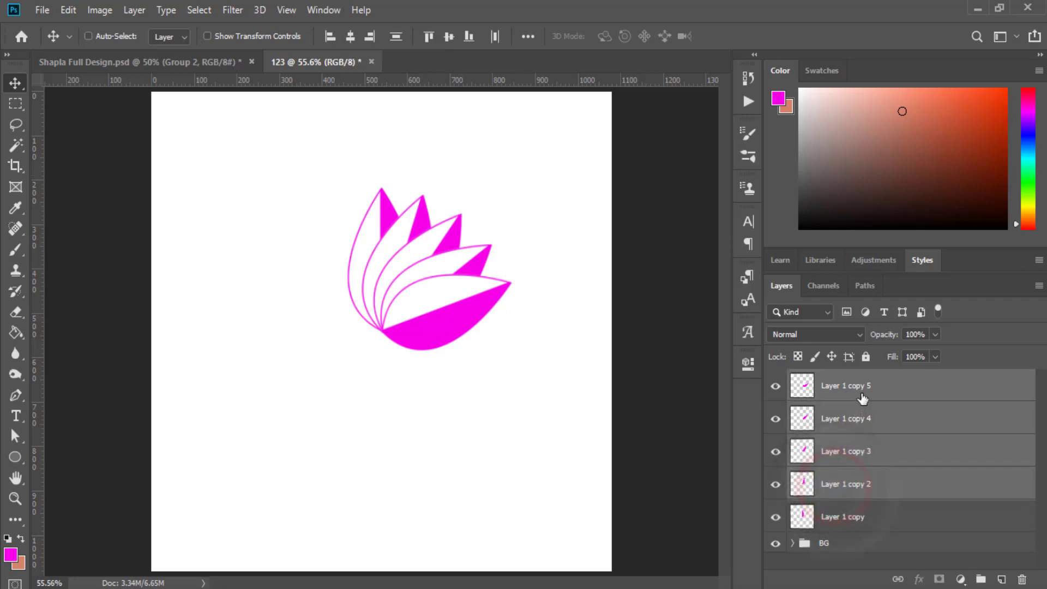
key(ctrl+g)
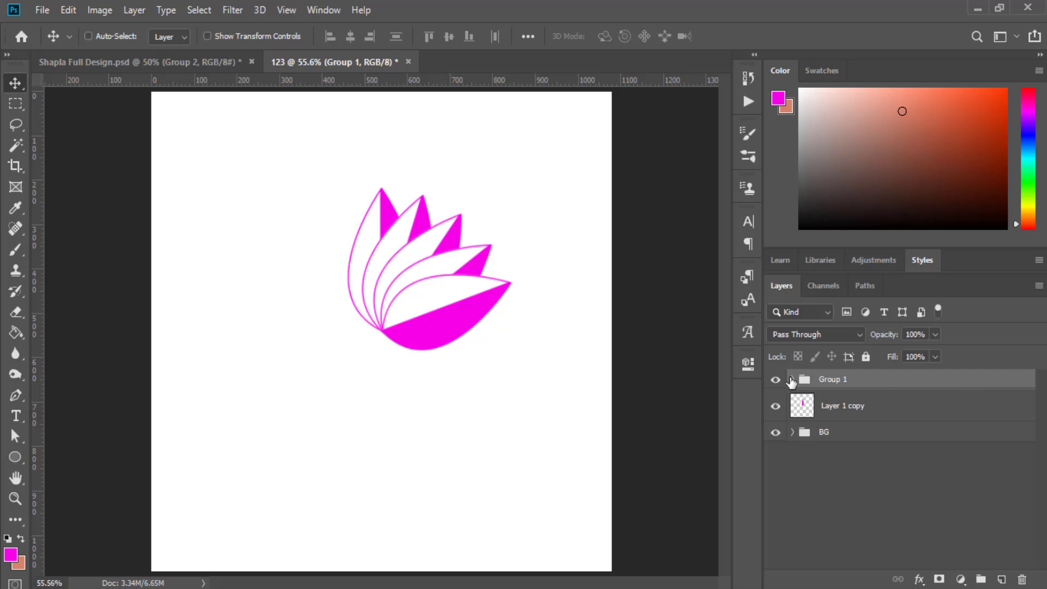
drag(953, 387, 1001, 579)
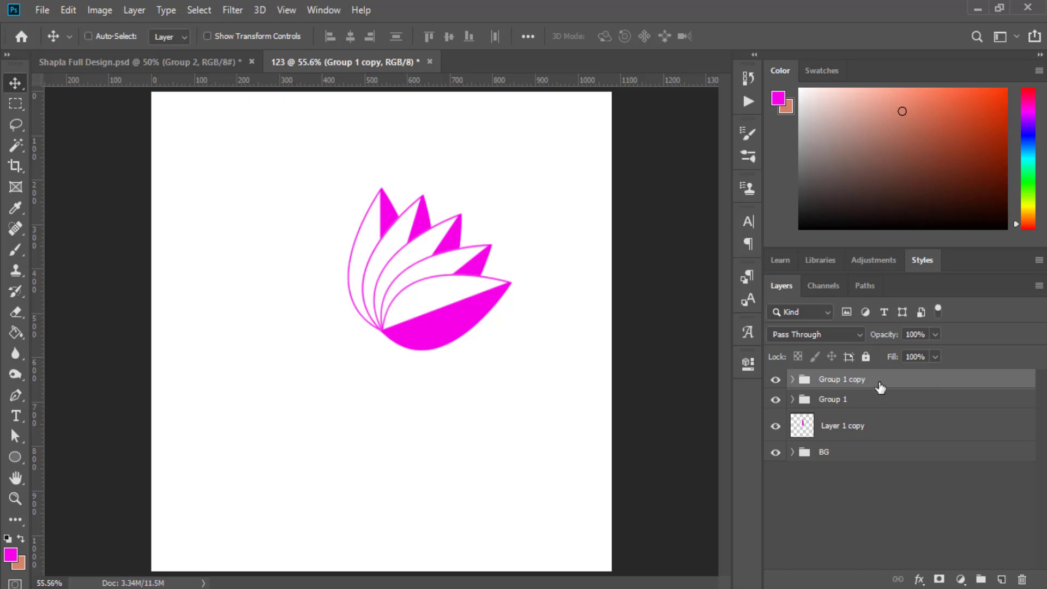
Flip the group copy horizontally and place it left beside the original fan
key(ctrl+t)
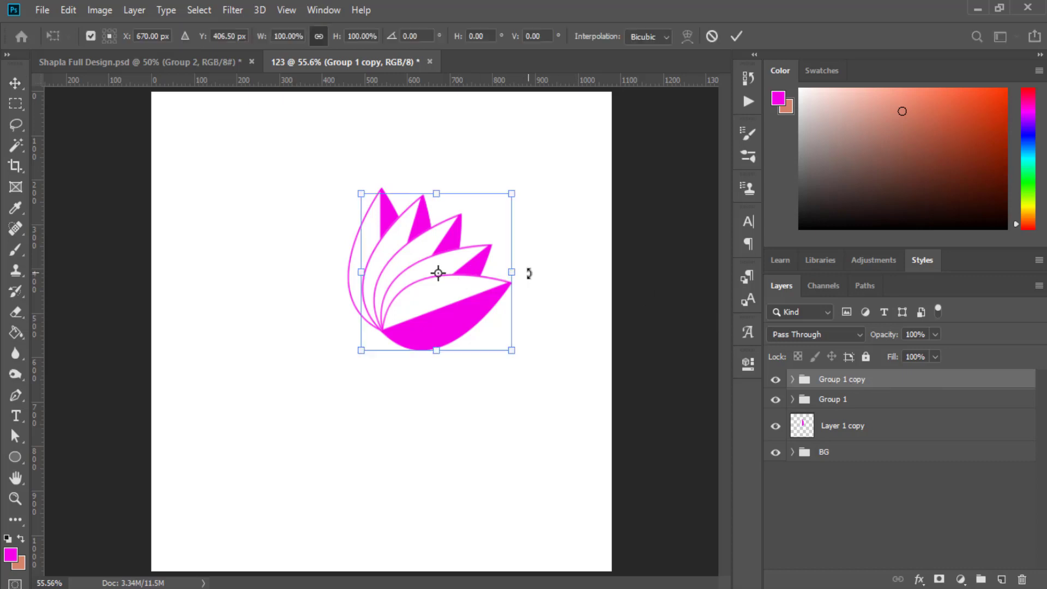
right_click(514, 272)
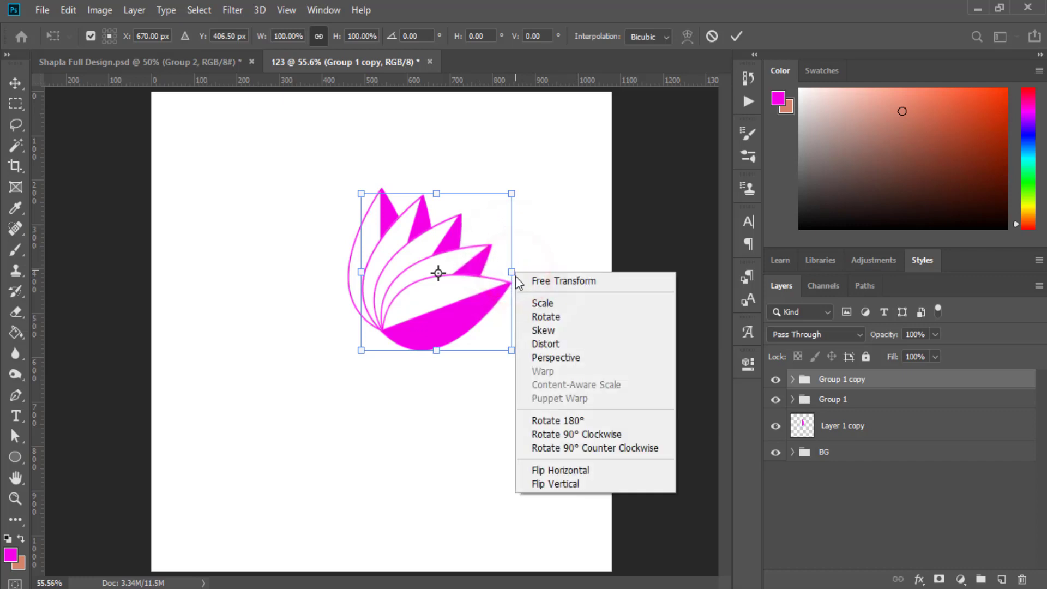
click(596, 469)
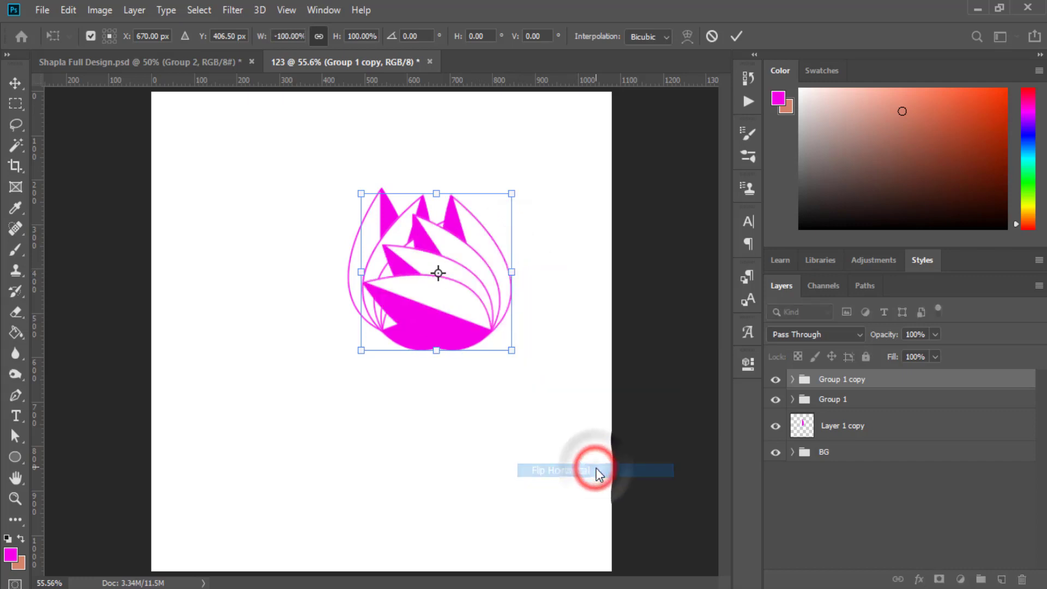
mouse_move(489, 312)
mouse_down()
mouse_move(363, 321)
mouse_move(371, 313)
mouse_up()
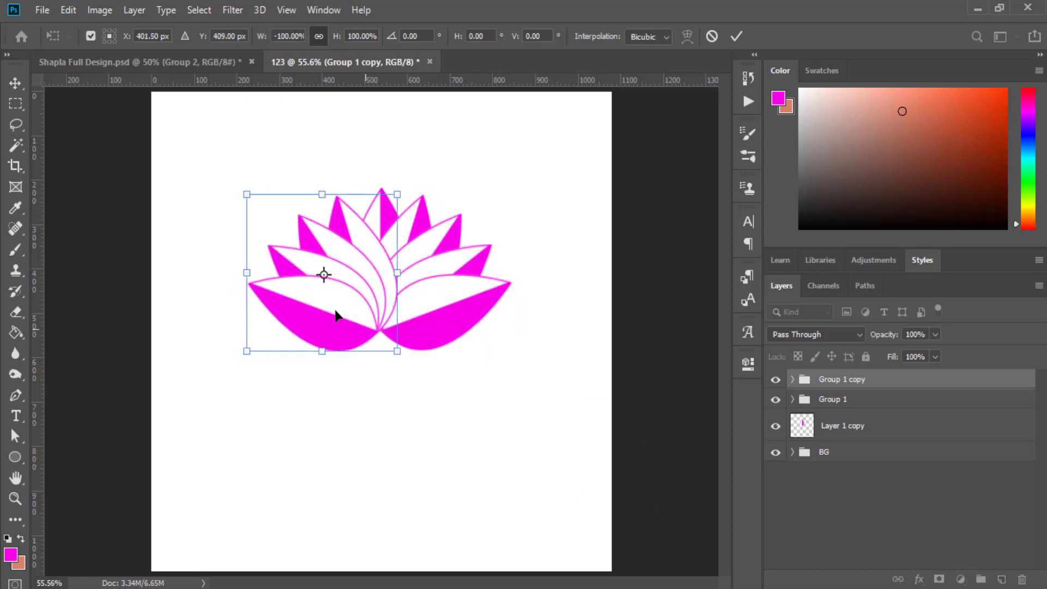
click(737, 36)
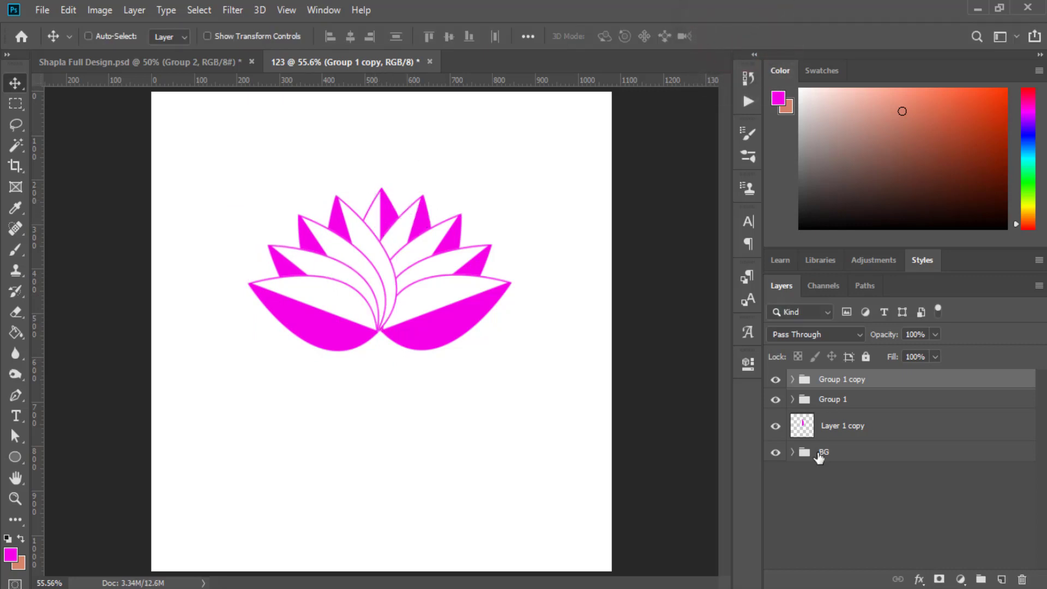
Move the central petal to the top and group it with both halves as 'Flower'
click(819, 430)
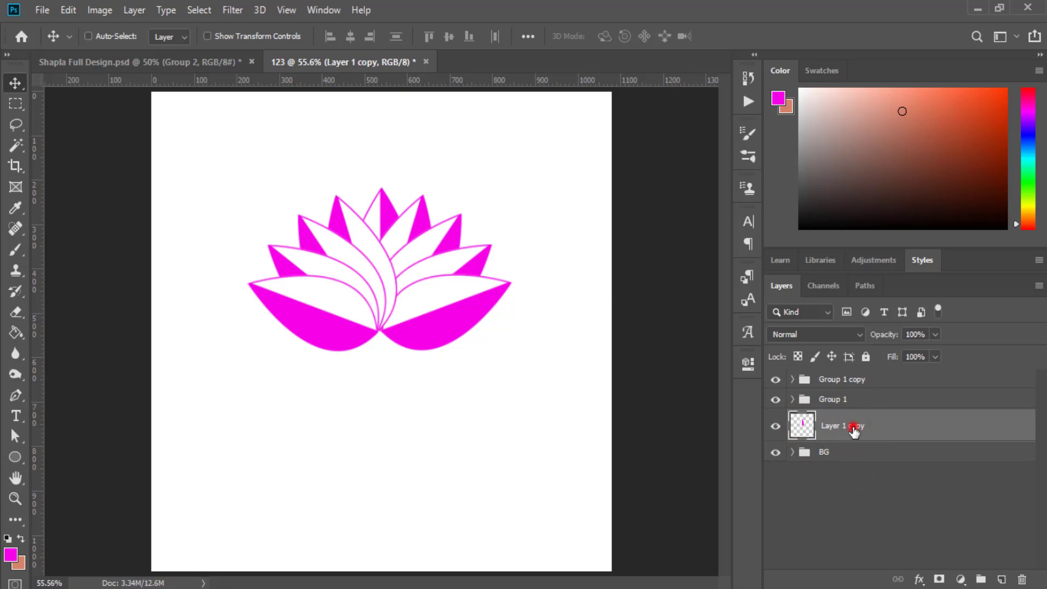
drag(854, 431, 843, 375)
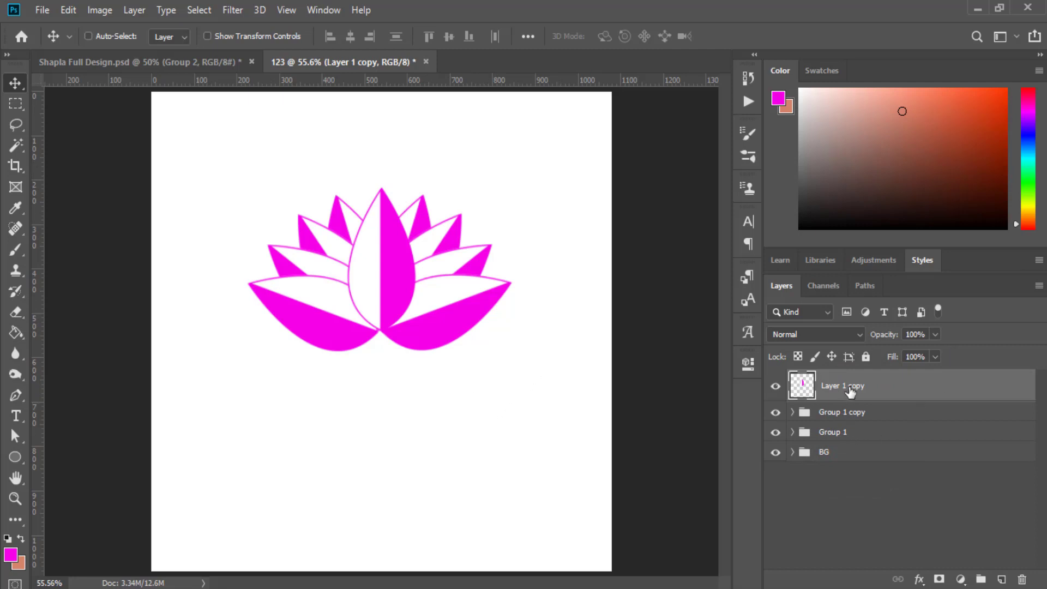
shift+click(838, 435)
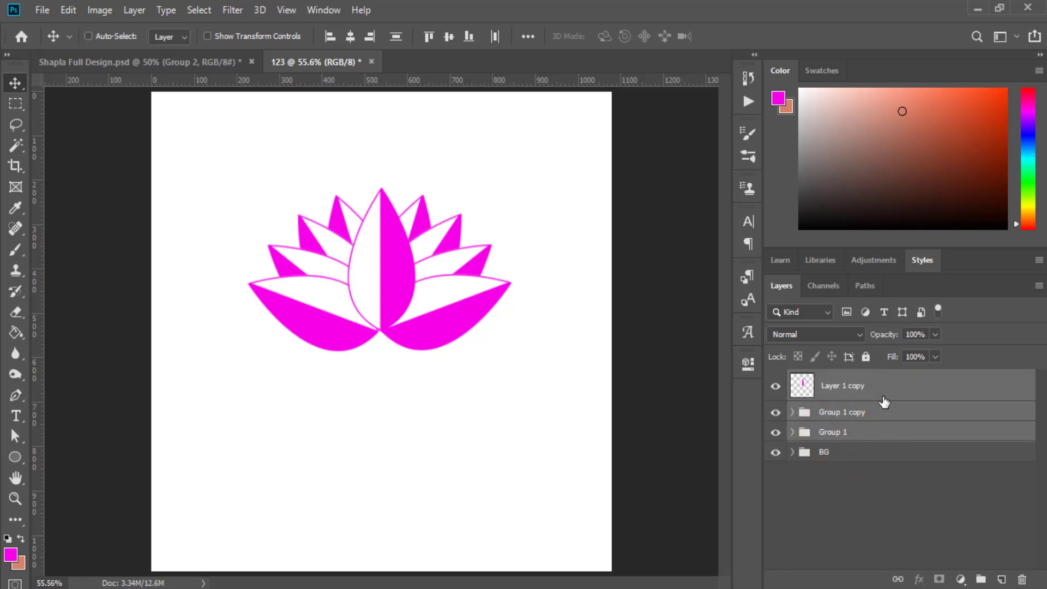
key(ctrl+g)
double_click(846, 380)
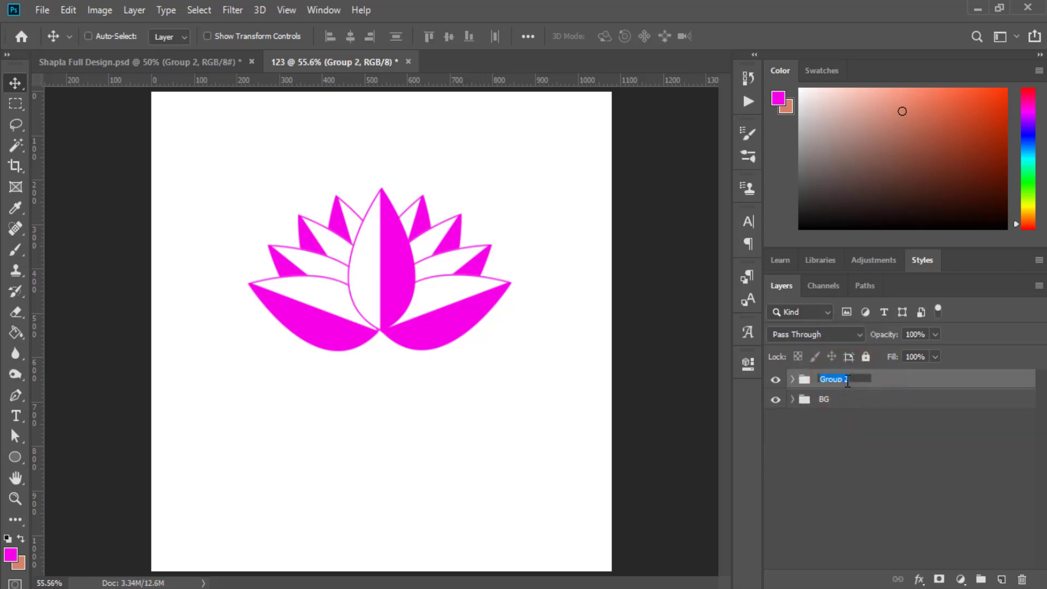
text(Flowe)
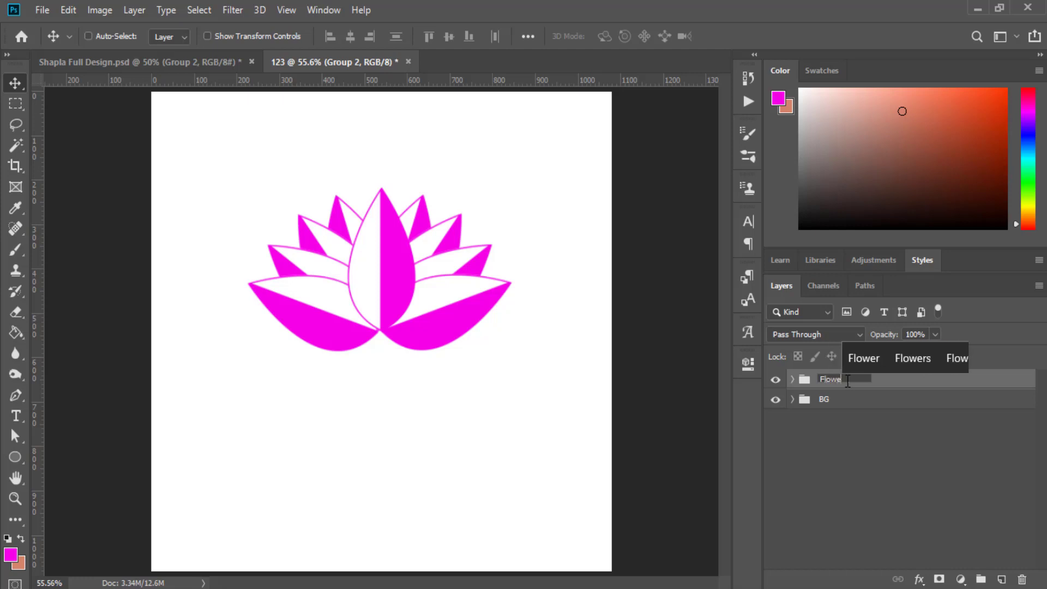
text(r)
key(Return)
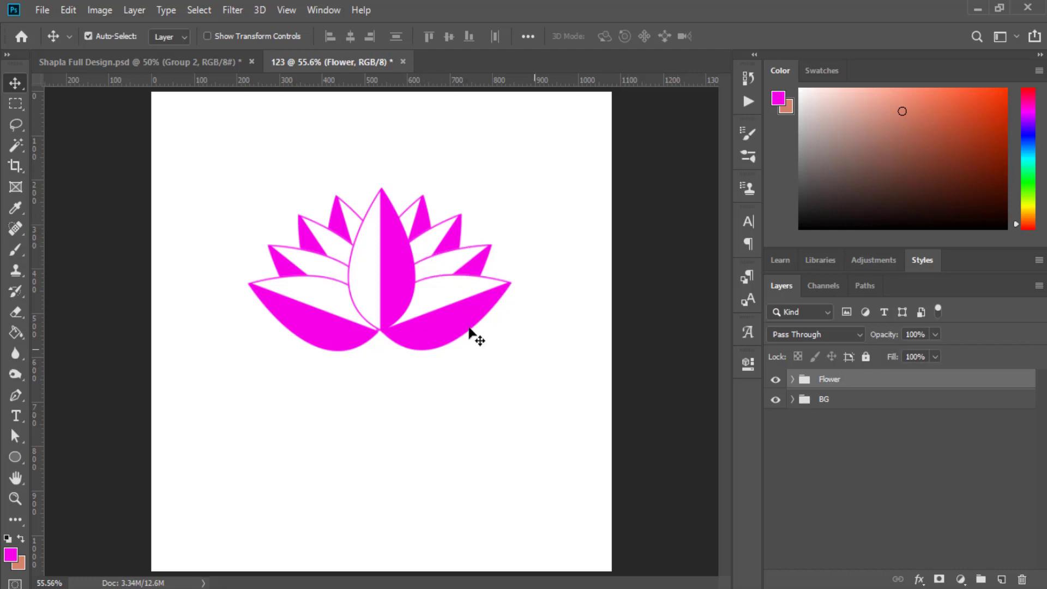
Centre the Flower group horizontally and vertically on the canvas
key(ctrl+a)
click(348, 36)
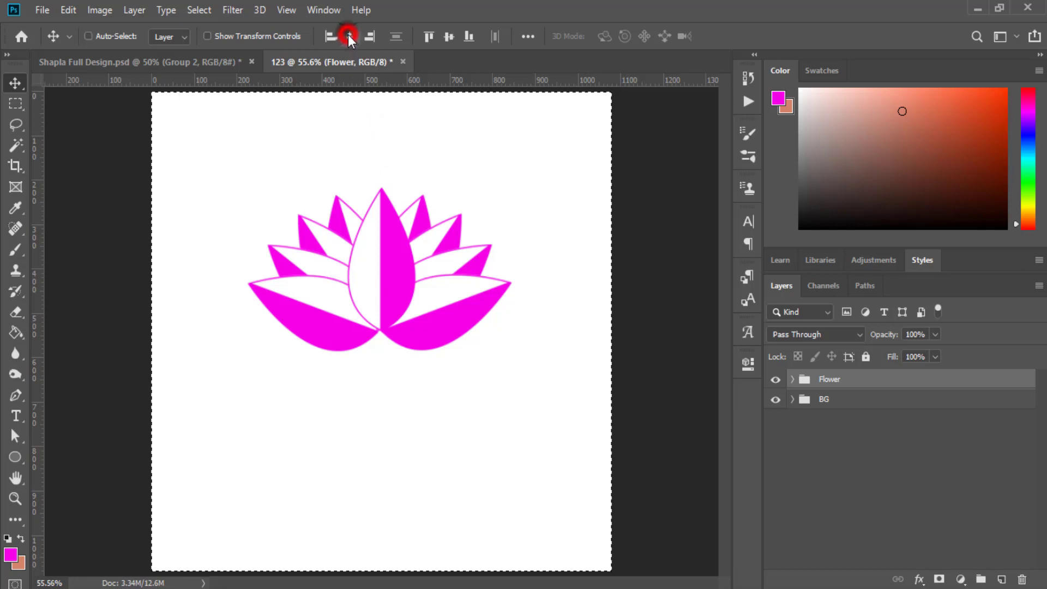
click(450, 36)
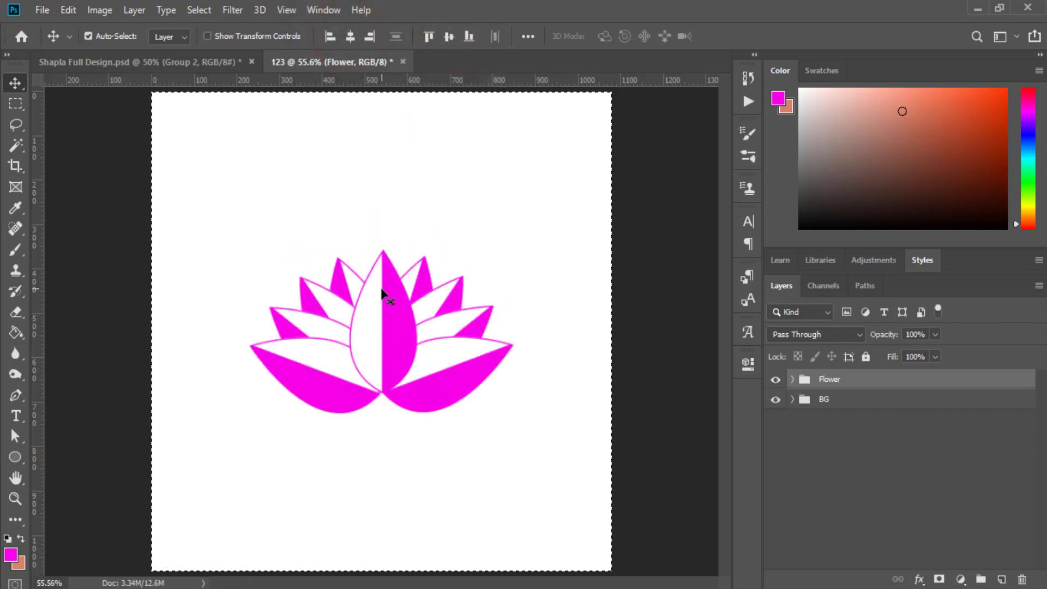
key(ctrl+d)
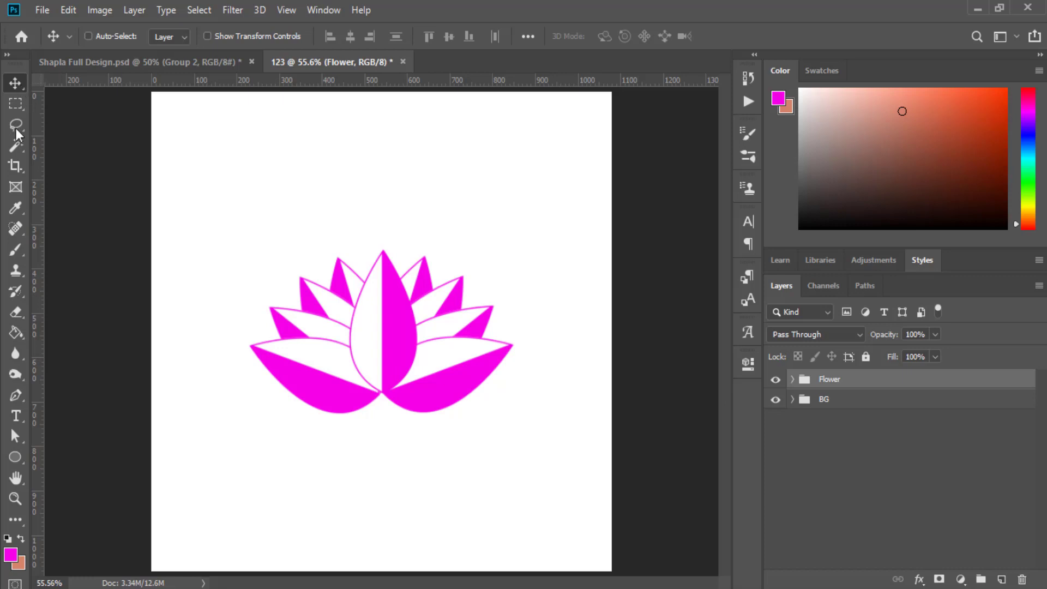
Set the Ellipse Tool to no fill with a 6 pt magenta stroke
click(20, 458)
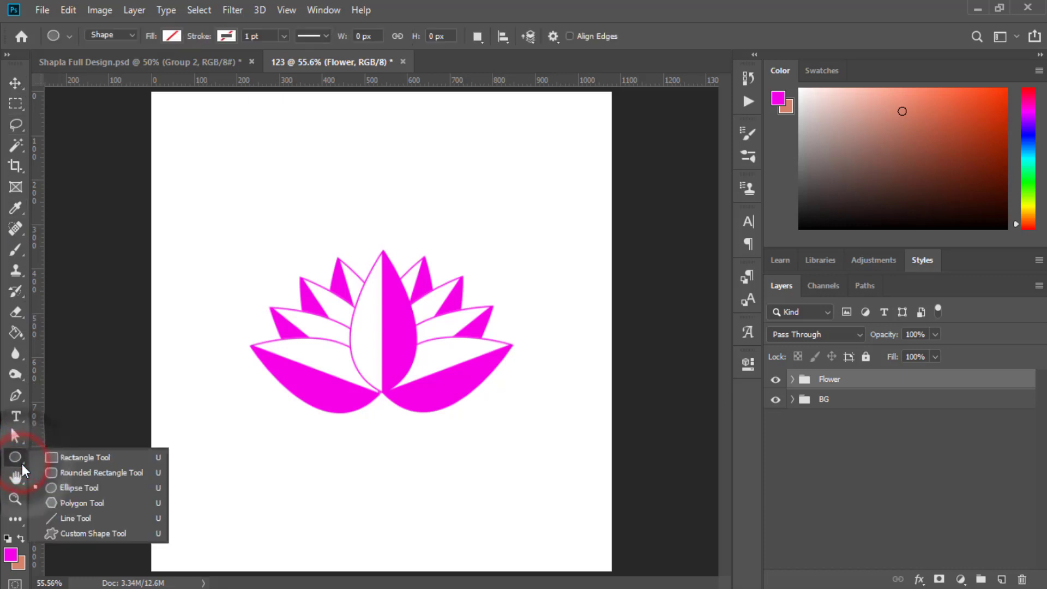
click(97, 487)
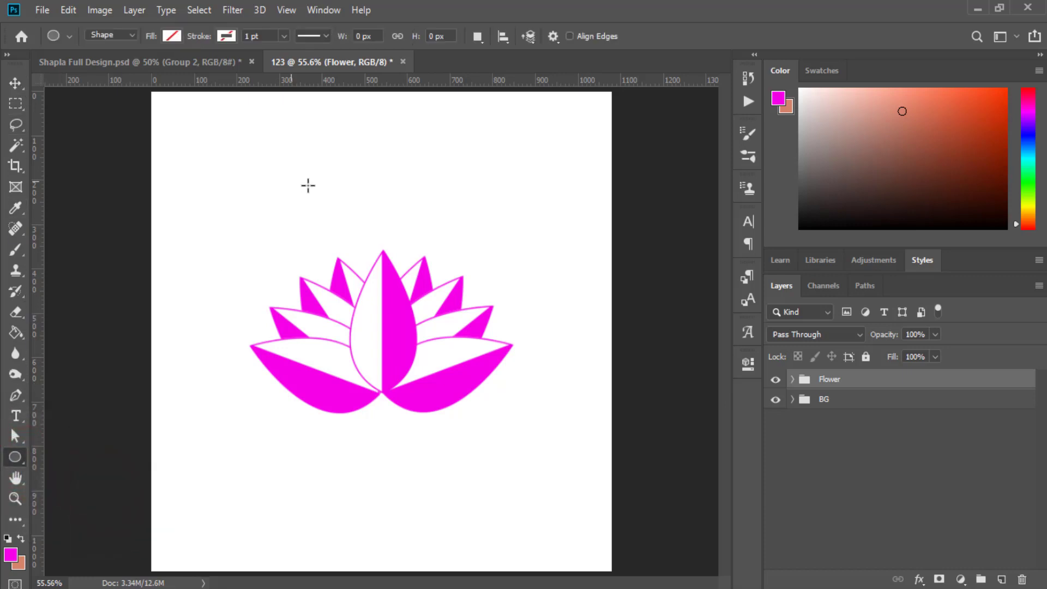
click(173, 36)
click(106, 67)
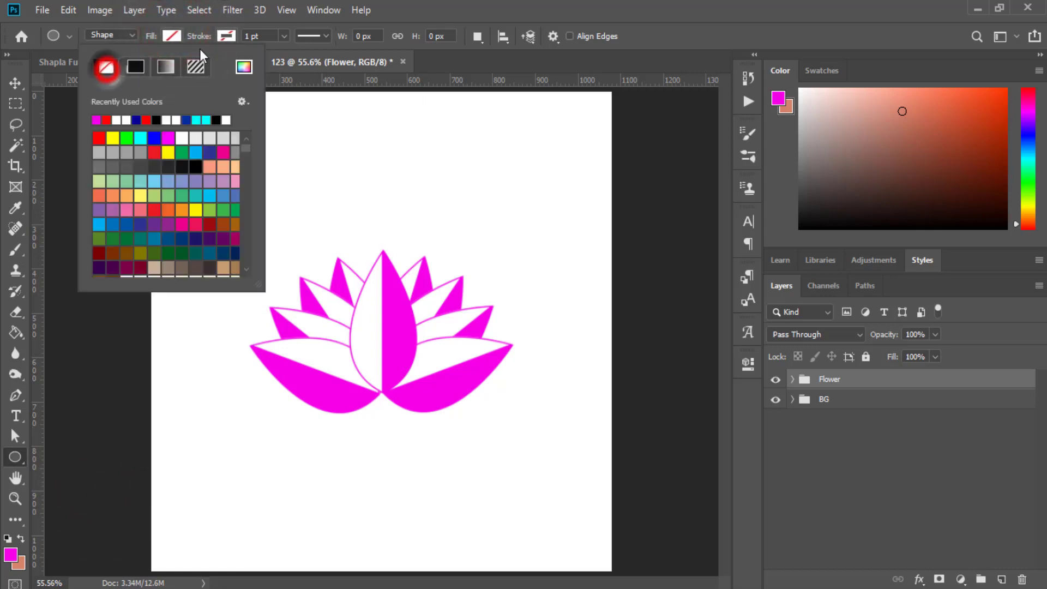
click(229, 33)
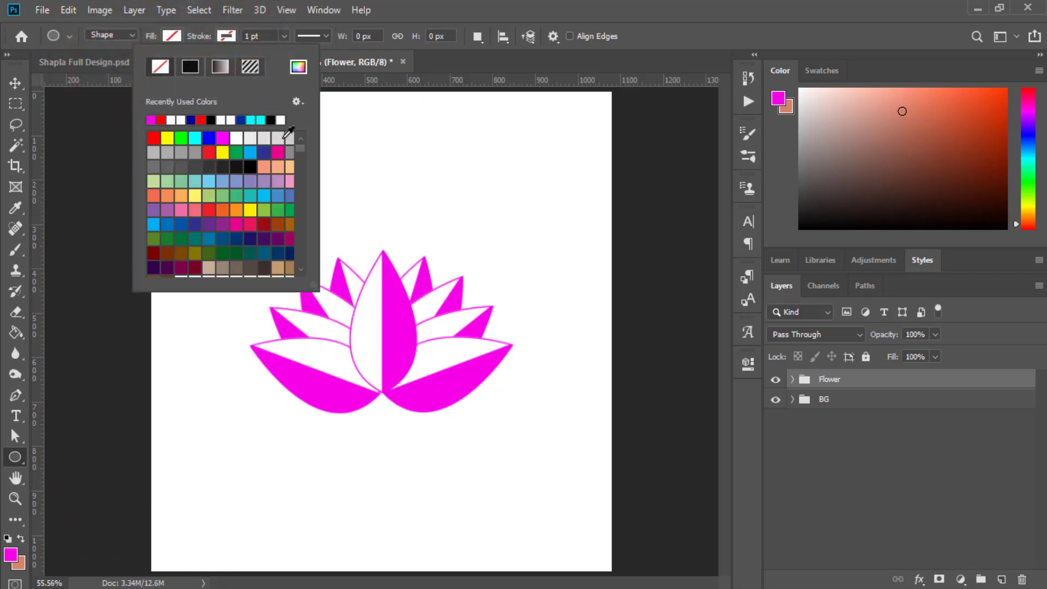
click(152, 118)
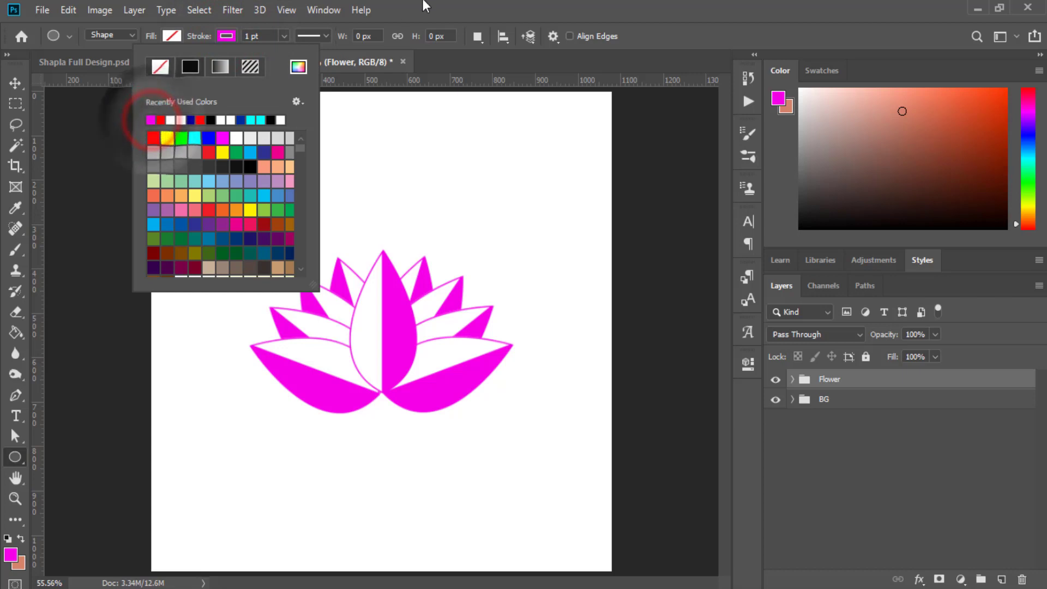
click(261, 37)
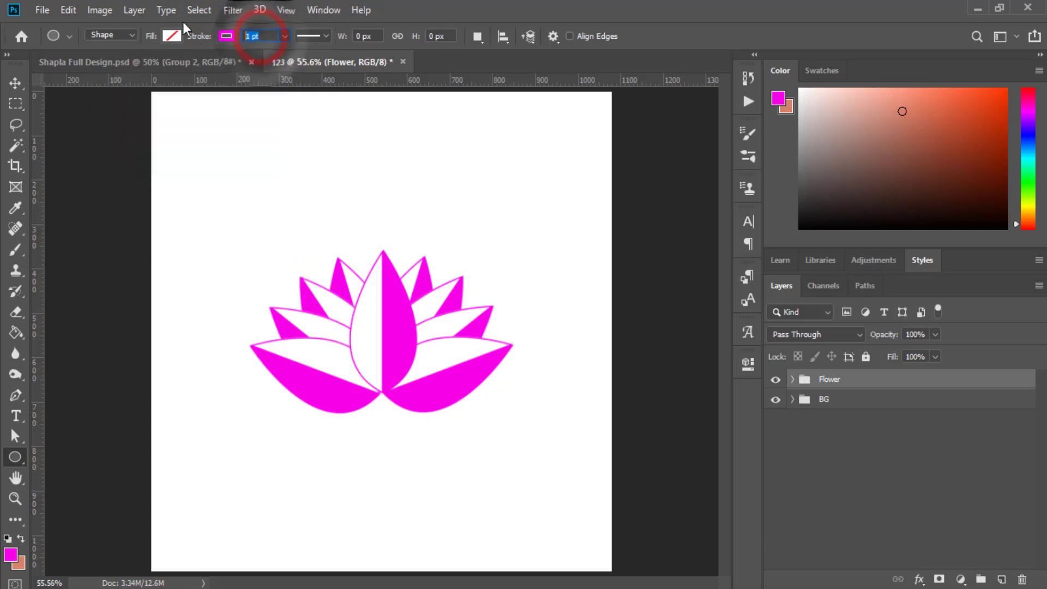
text(6)
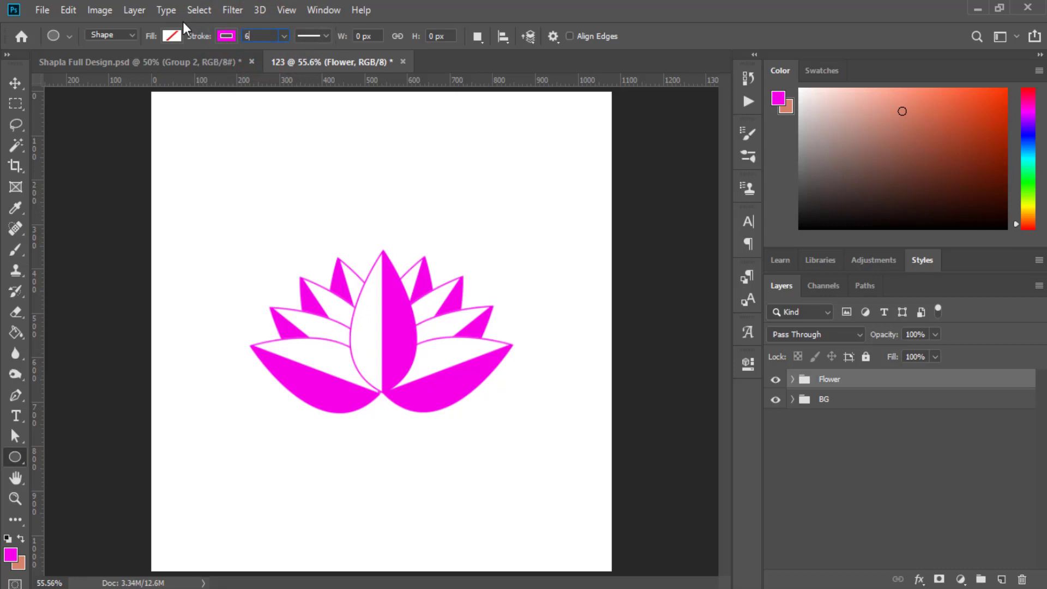
Create a 700 by 700 px circle on the canvas
click(265, 223)
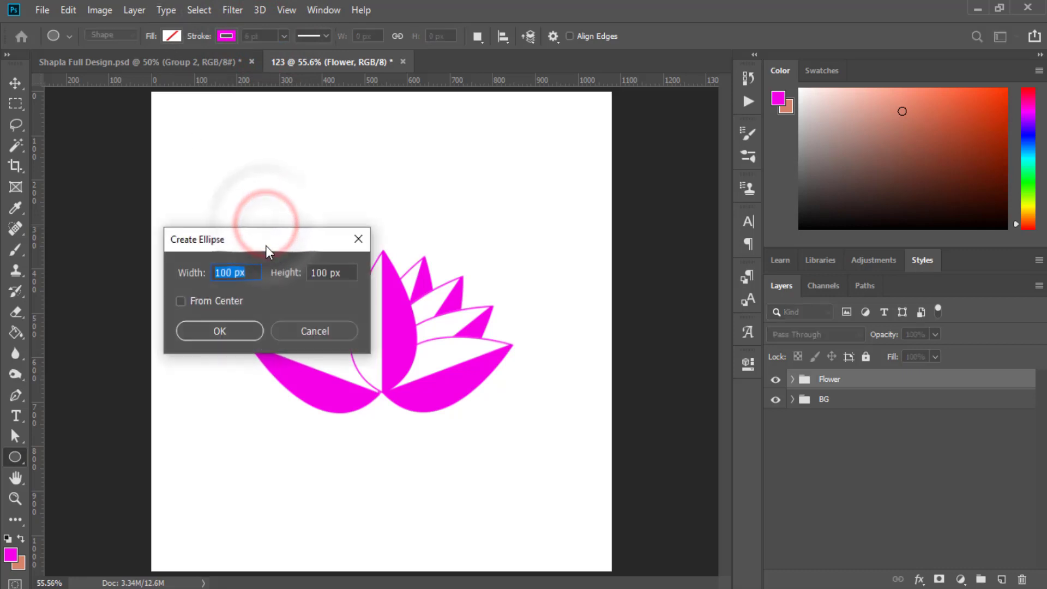
drag(265, 244, 362, 212)
text(700)
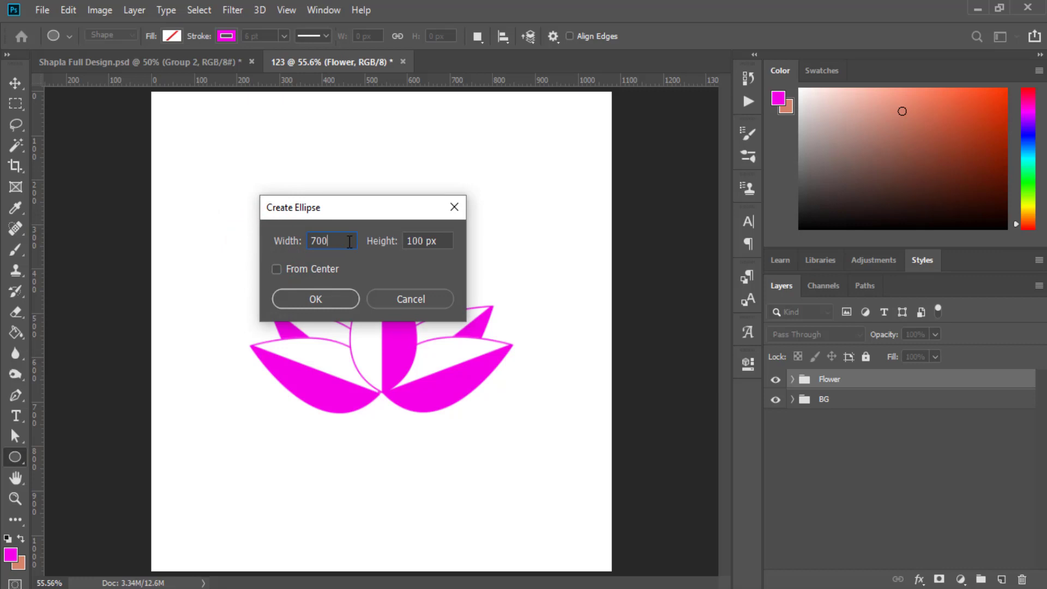
key(Tab)
text(7)
click(301, 300)
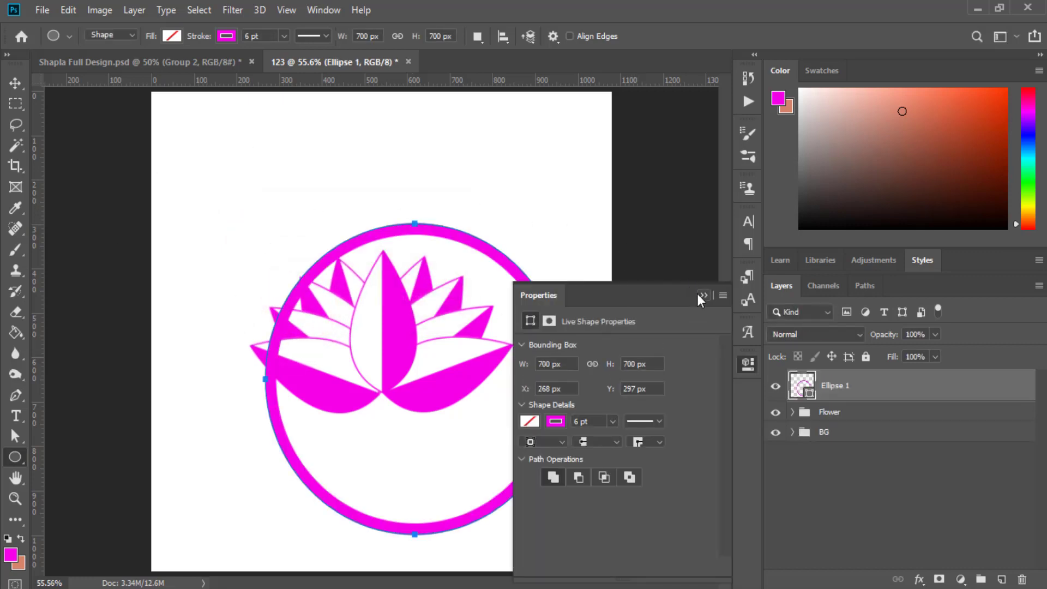
click(702, 295)
click(15, 82)
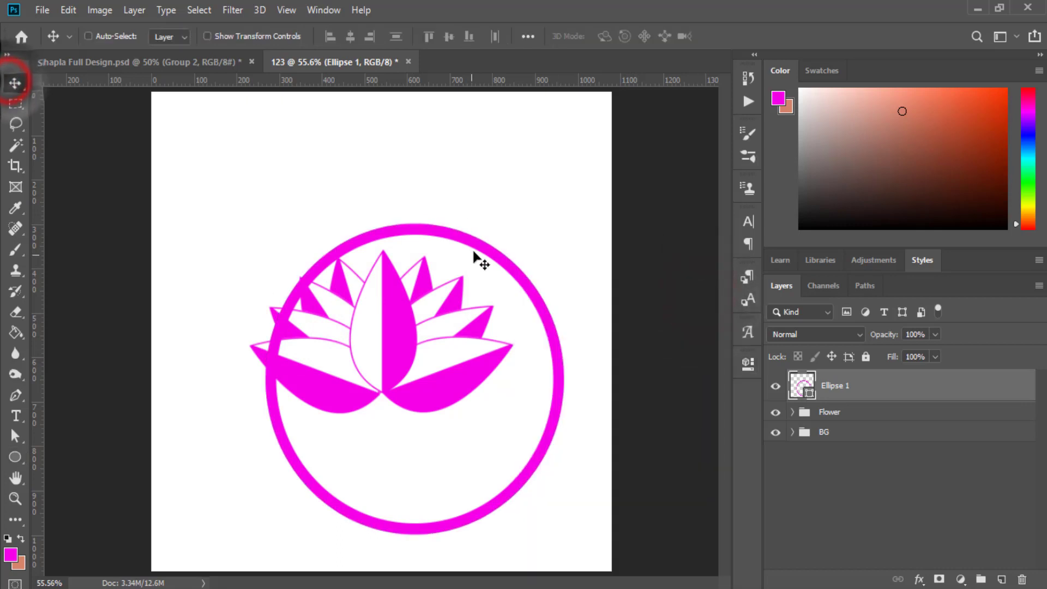
Move the magenta ring over the lotus and centre it on the canvas at 190 px
drag(474, 252, 442, 227)
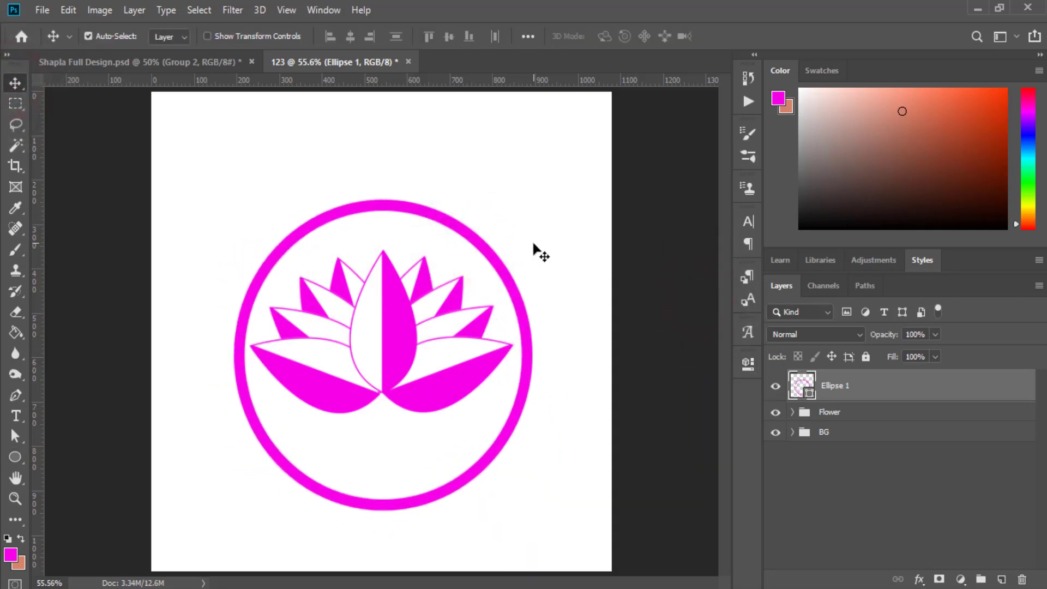
key(ctrl+a)
click(350, 35)
click(449, 36)
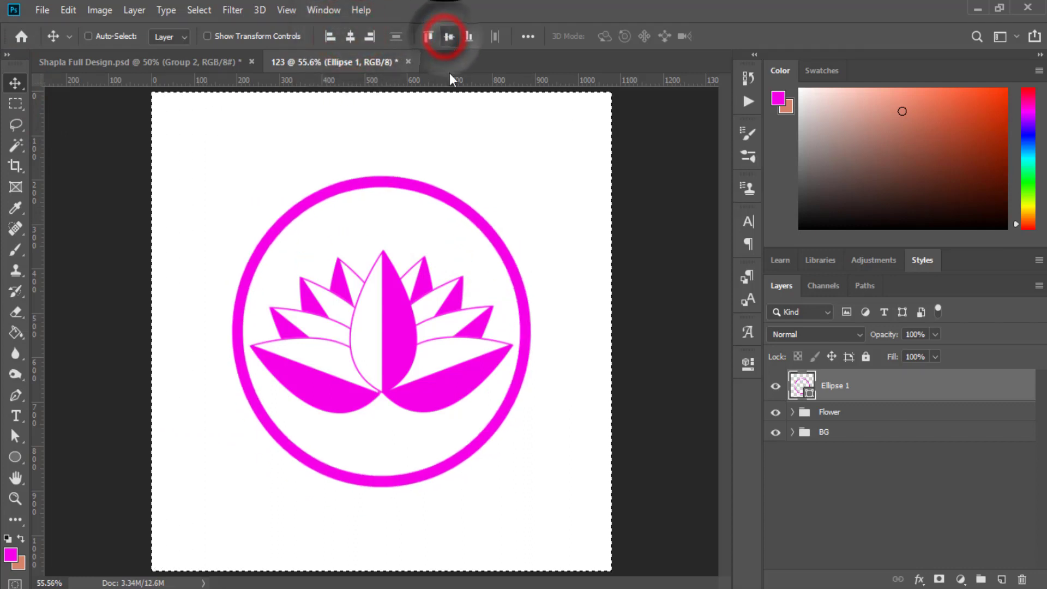
key(ctrl+d)
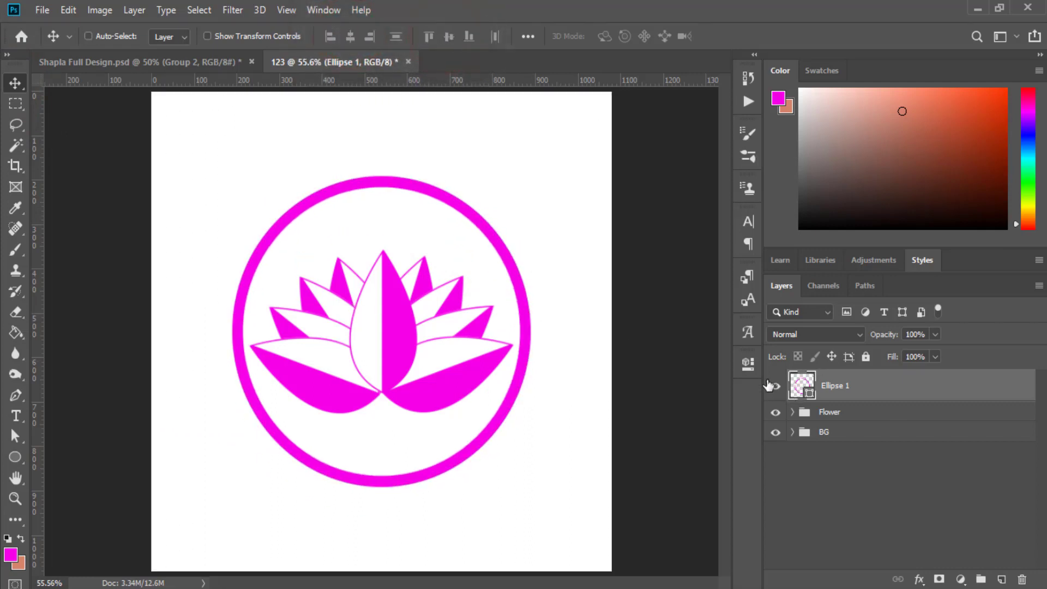
Thin the ring's outline stroke to 2 pt
click(748, 364)
click(589, 421)
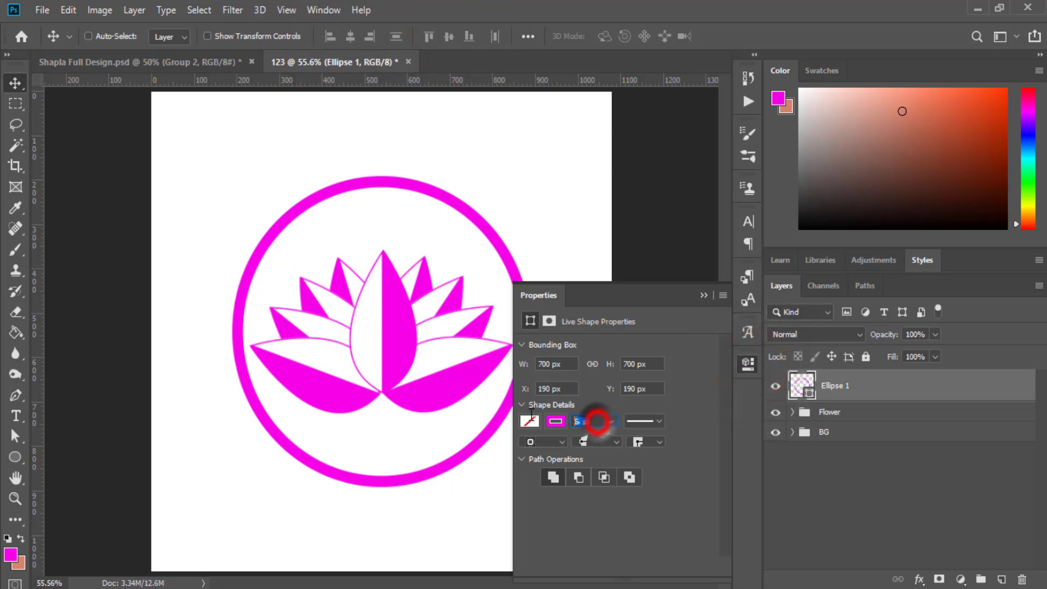
key(Up)
key(Return)
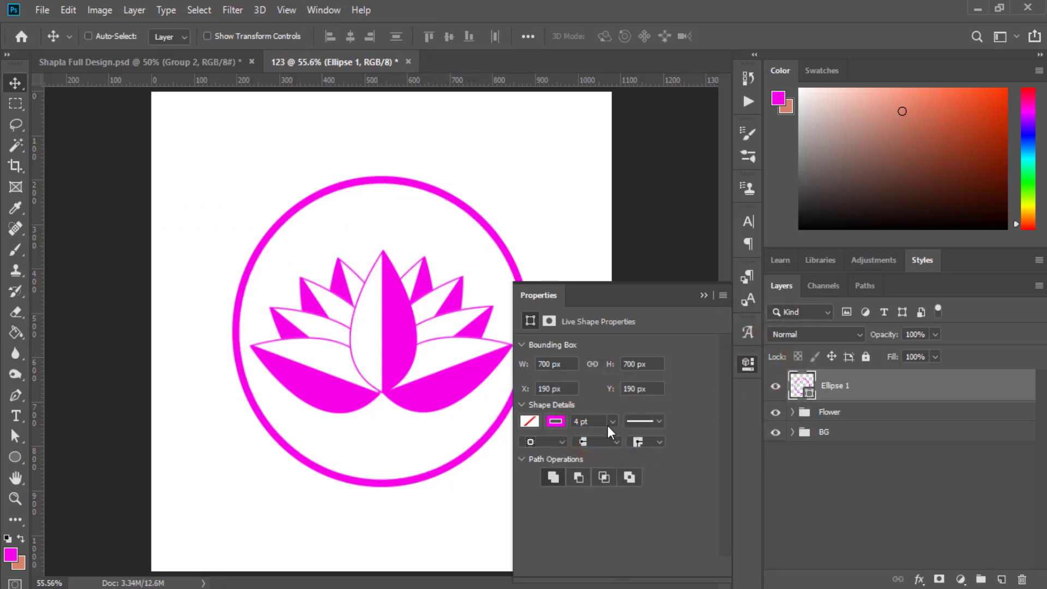
click(588, 421)
text(2)
key(Return)
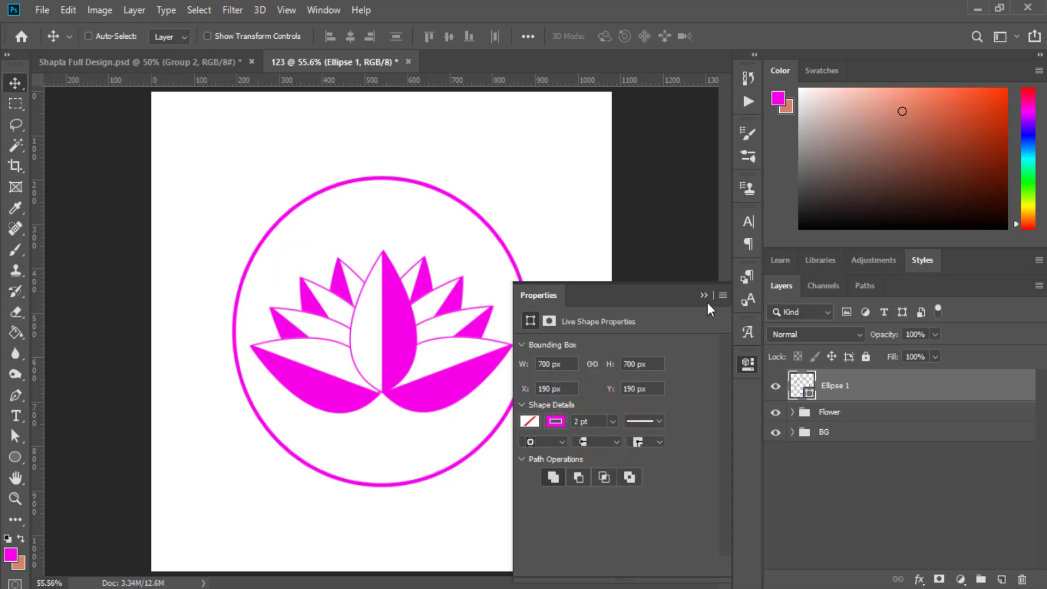
click(708, 296)
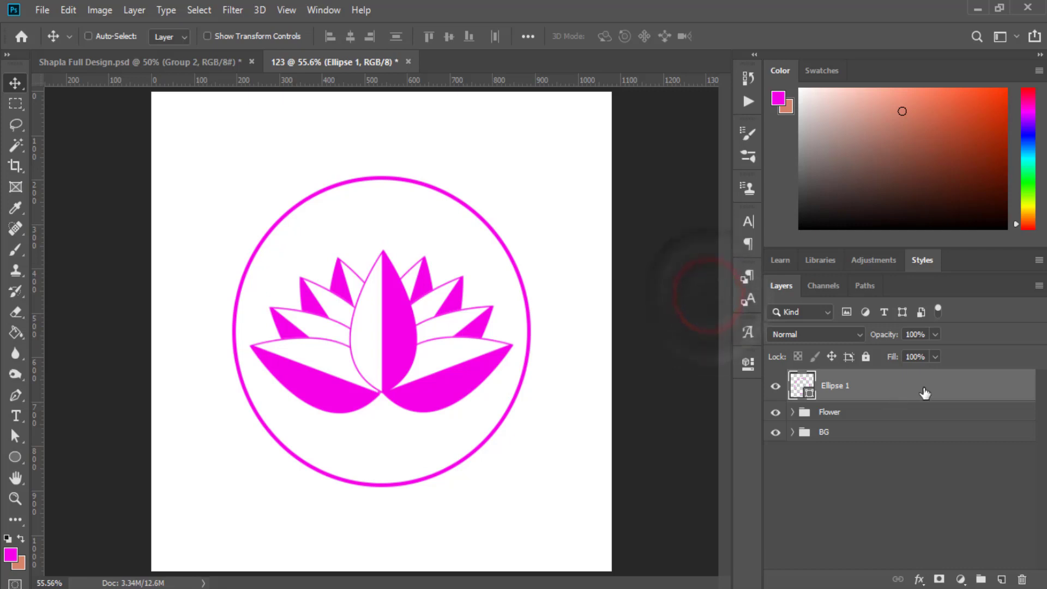
Duplicate the ring, scale the copy to about 109% as an outer ring, and select both ellipses
drag(957, 400, 1001, 579)
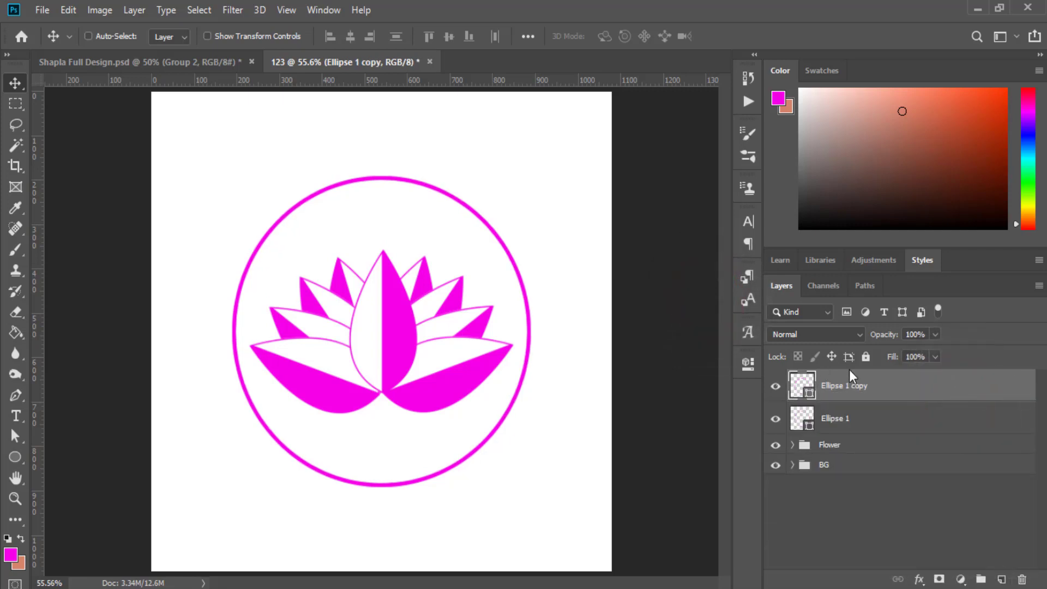
key(ctrl+t)
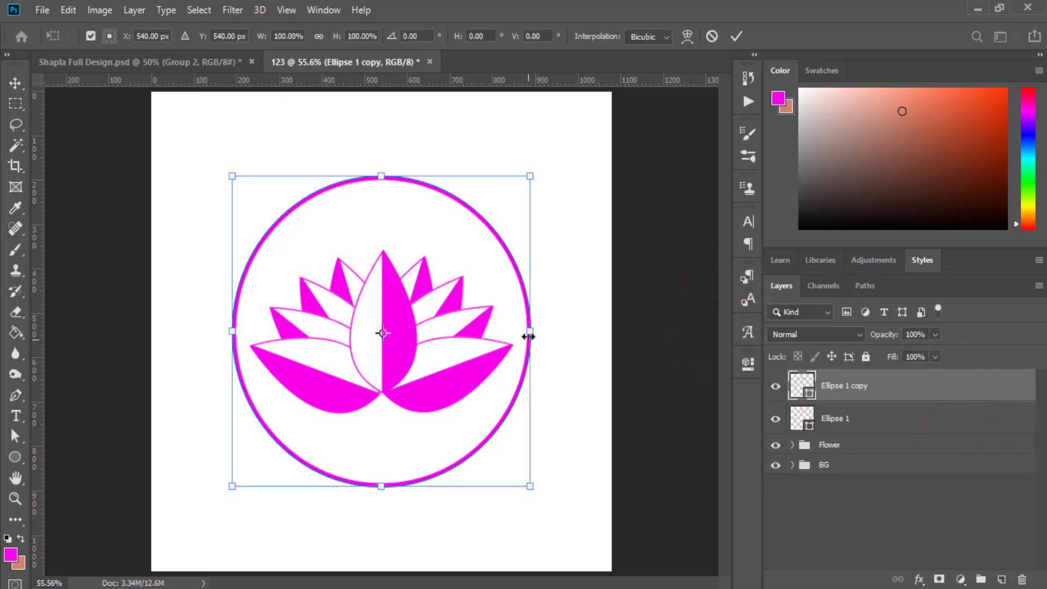
drag(528, 334, 544, 338)
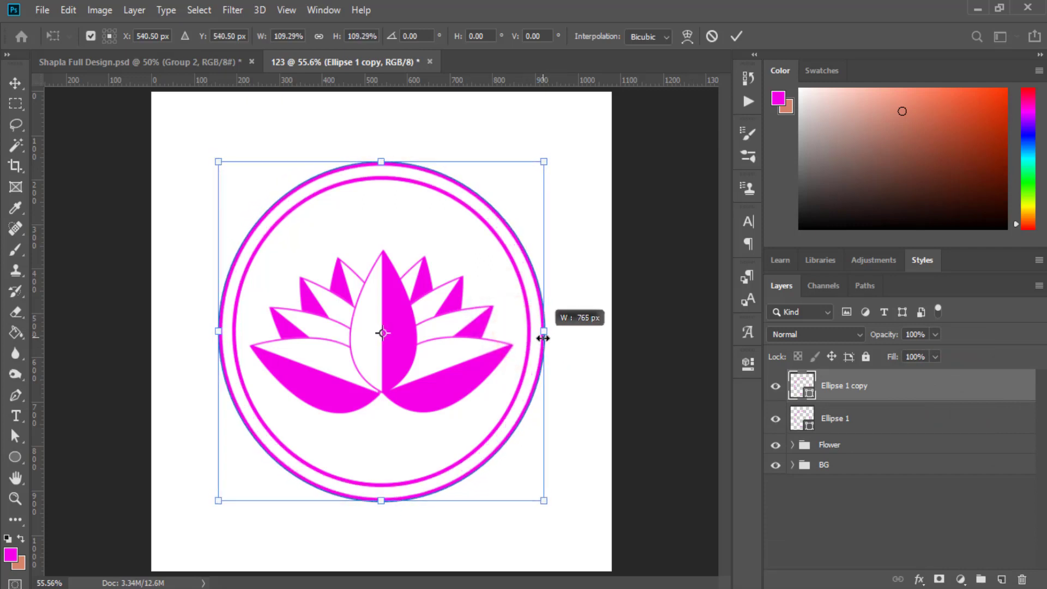
click(738, 31)
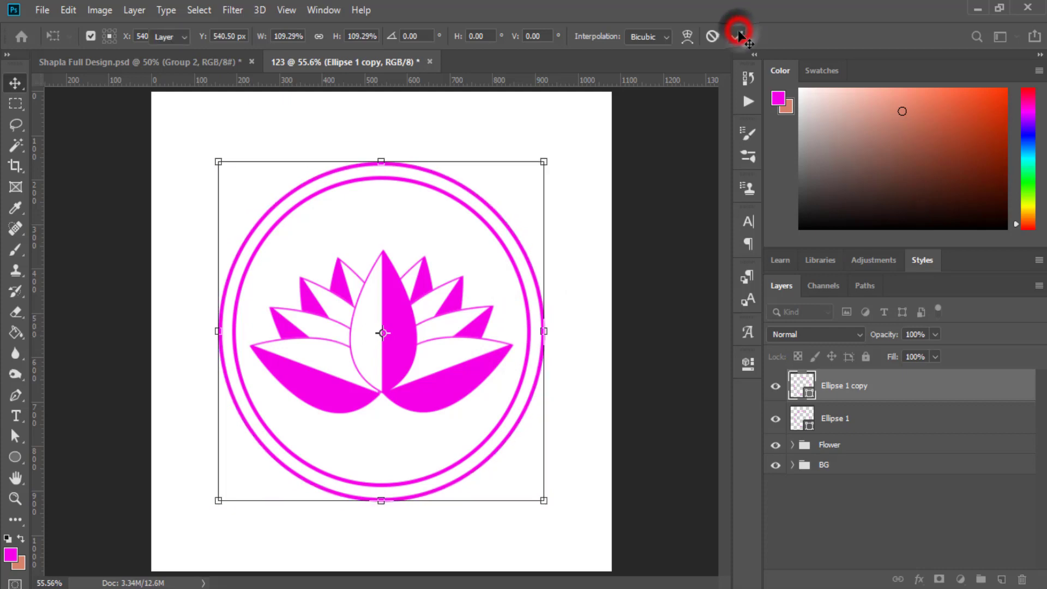
click(155, 61)
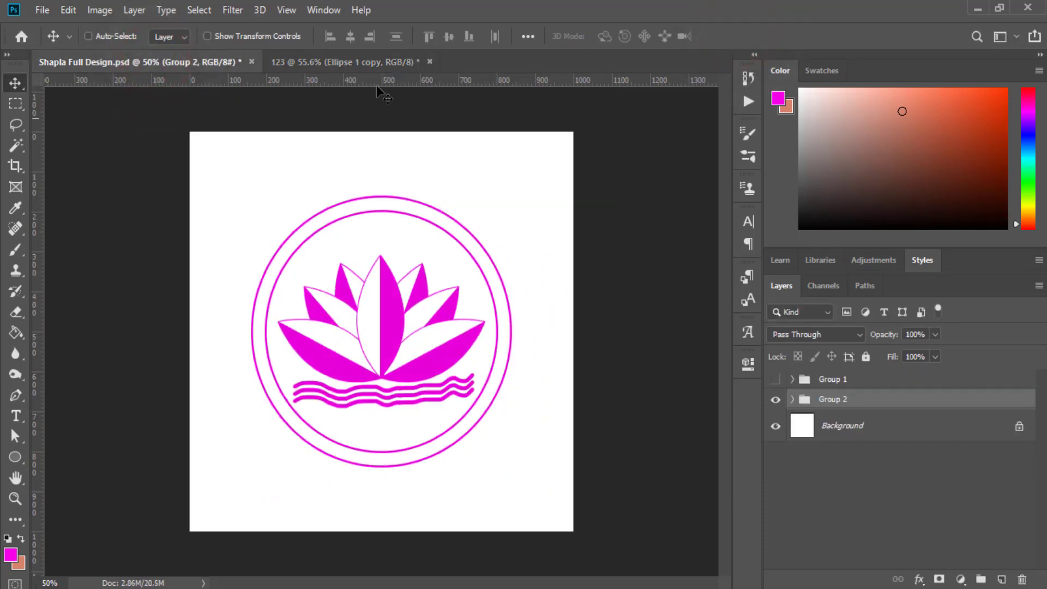
click(371, 63)
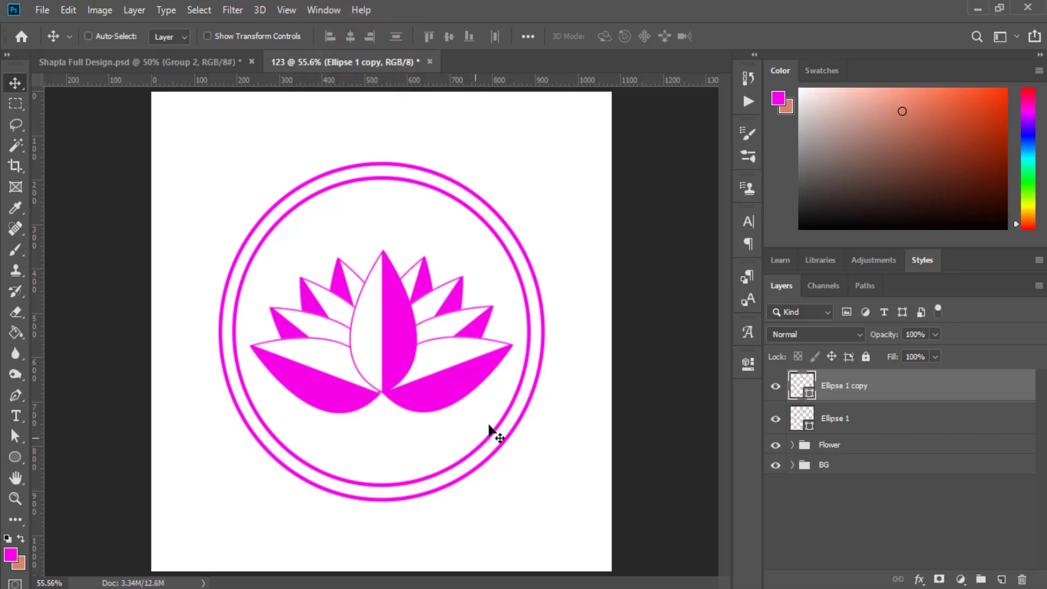
shift+click(867, 420)
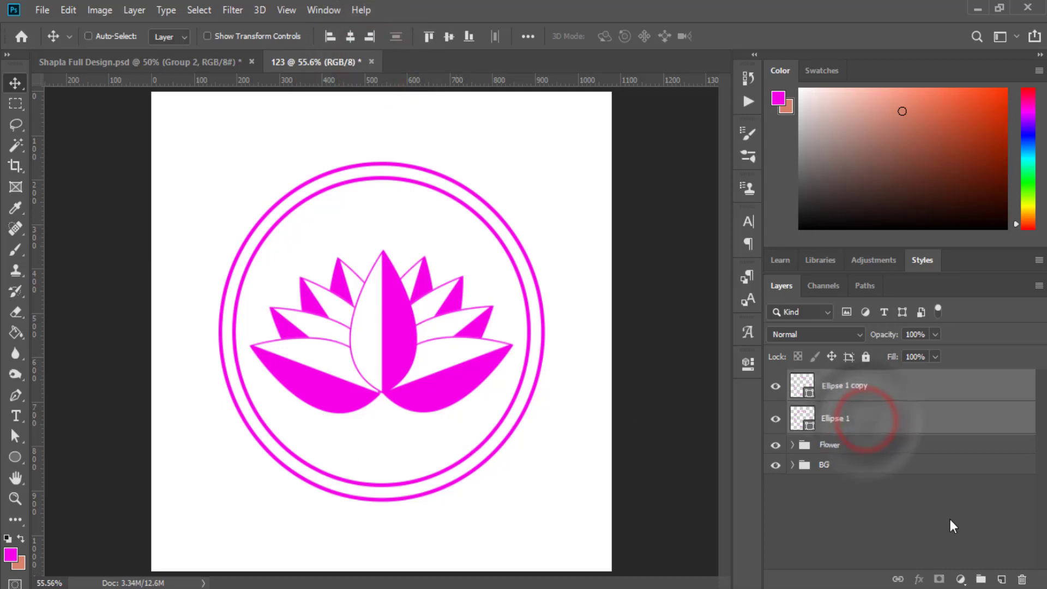
Zoom in on the lotus and set the Pen tool to Shape mode
click(12, 495)
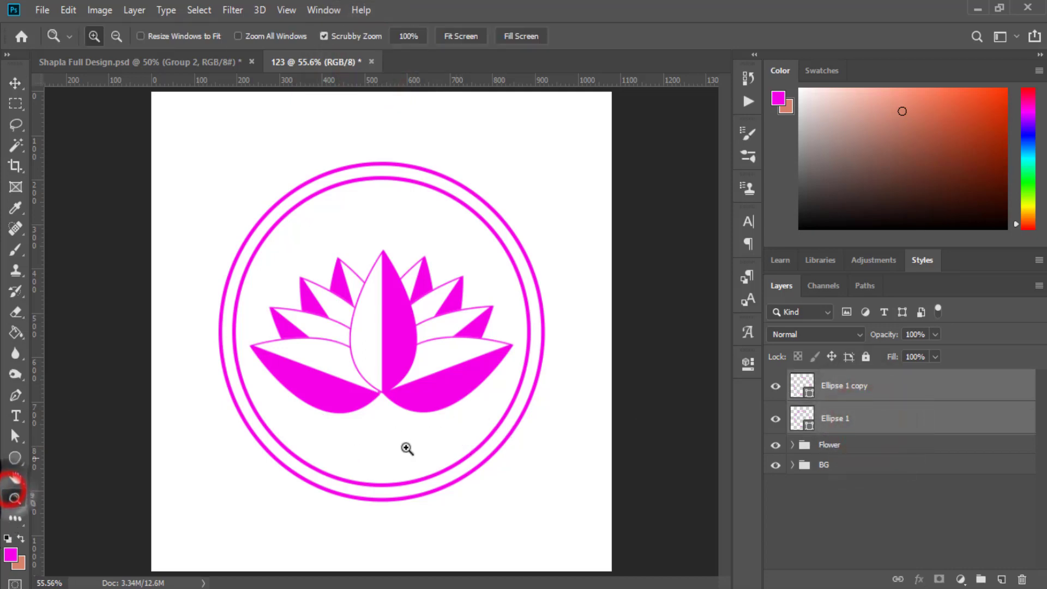
drag(402, 428, 449, 446)
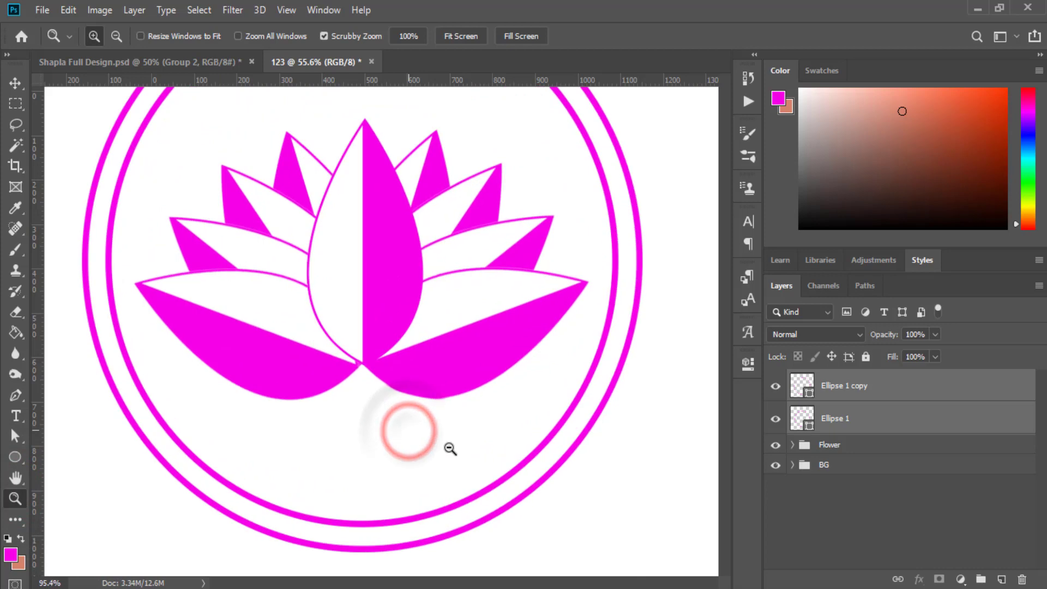
click(24, 400)
click(71, 394)
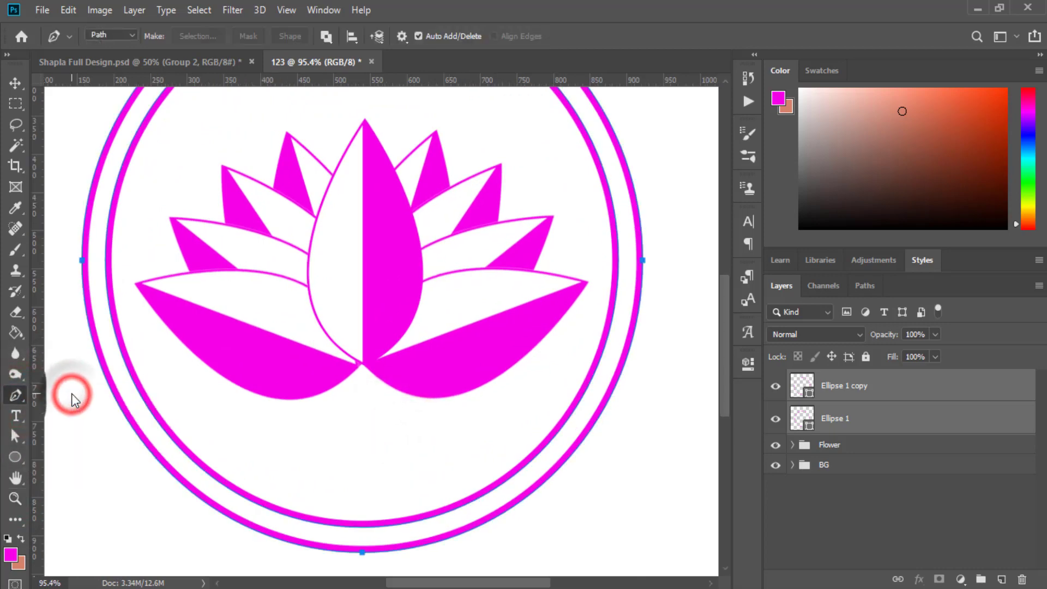
click(115, 36)
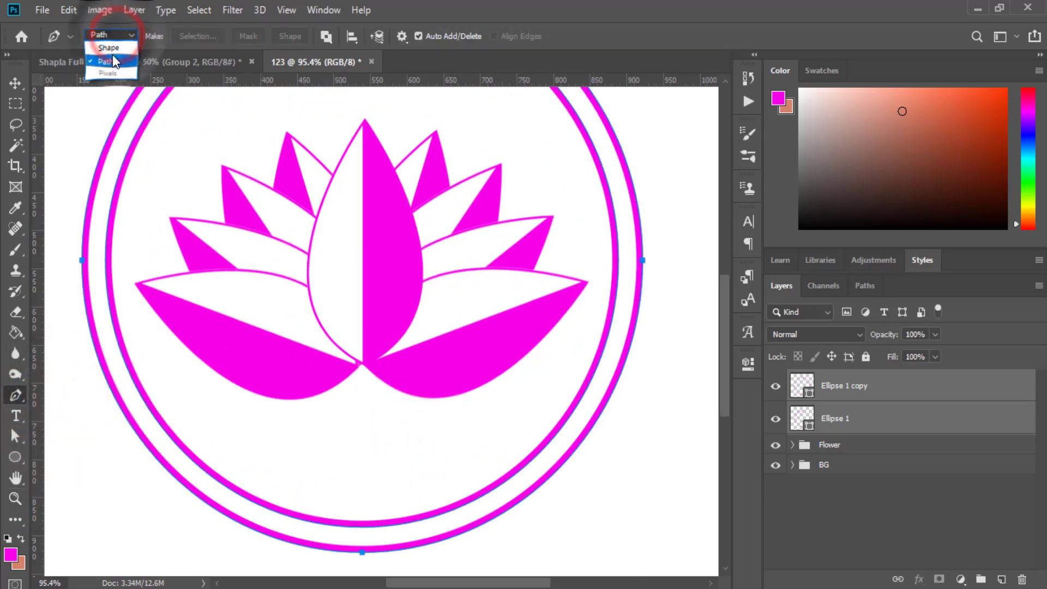
click(109, 48)
With no fill and a 2 pt stroke, draw a wavy line about 517 px wide beneath the lotus
click(173, 36)
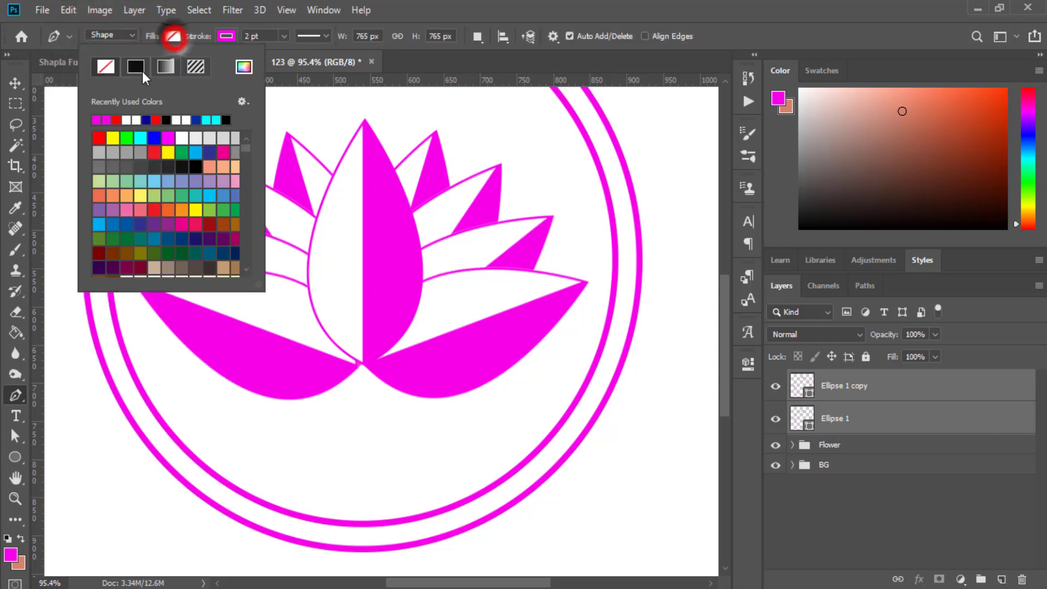
click(103, 67)
click(253, 36)
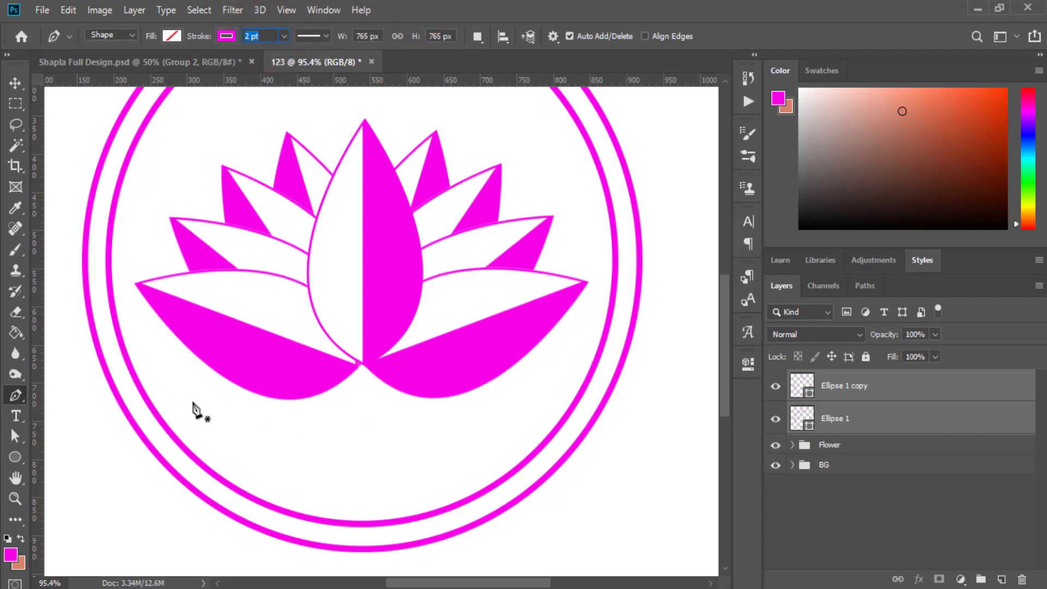
click(183, 400)
mouse_move(212, 400)
mouse_down()
mouse_move(246, 398)
mouse_move(274, 419)
mouse_move(309, 403)
mouse_move(436, 417)
mouse_move(548, 392)
mouse_move(567, 364)
mouse_up()
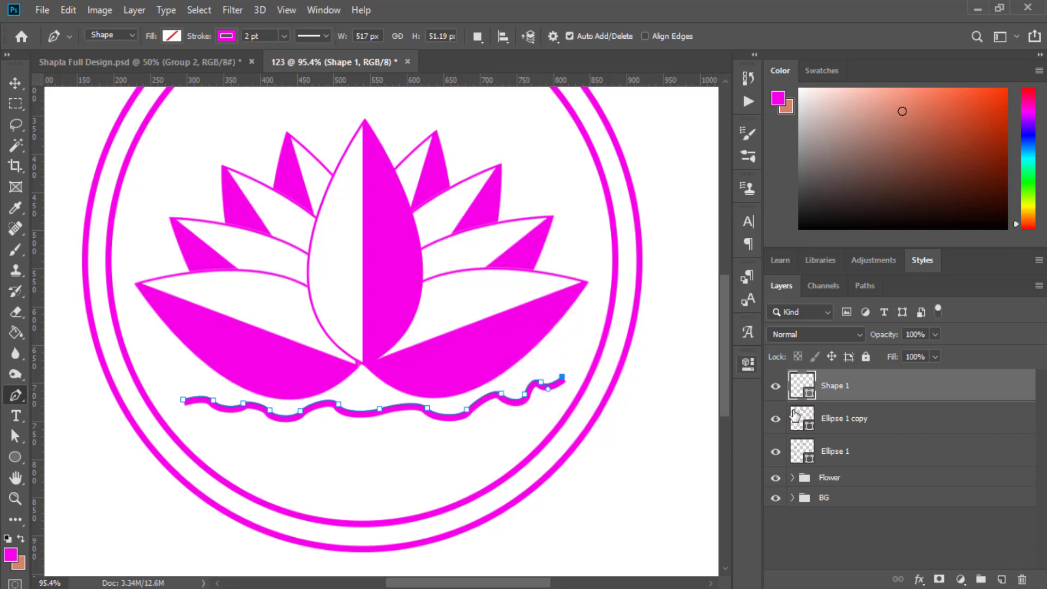
Select the Shape 1 wave layer and nudge it slightly left and down
click(14, 82)
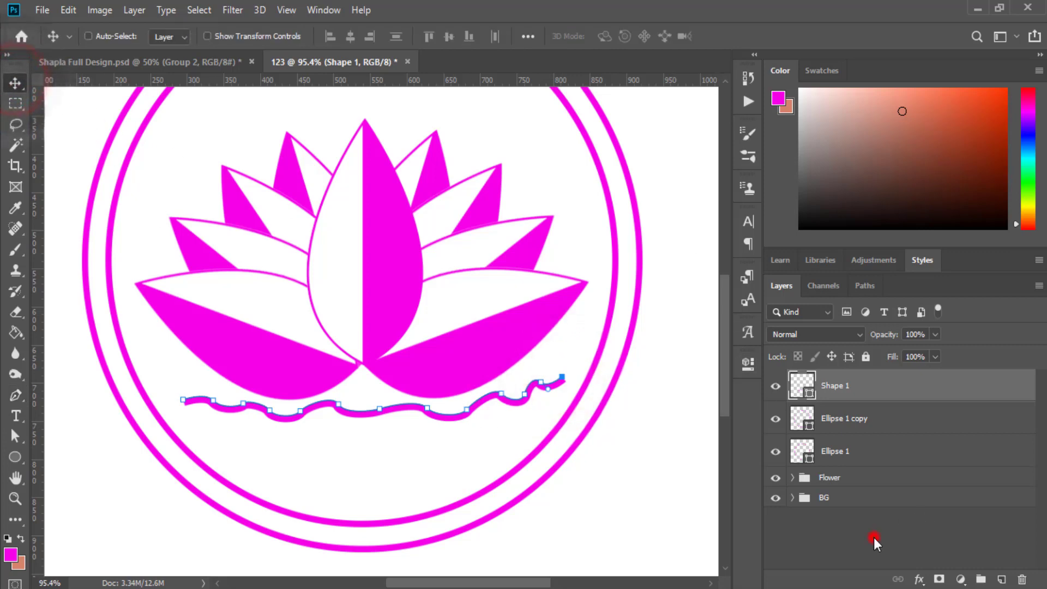
click(873, 537)
click(421, 412)
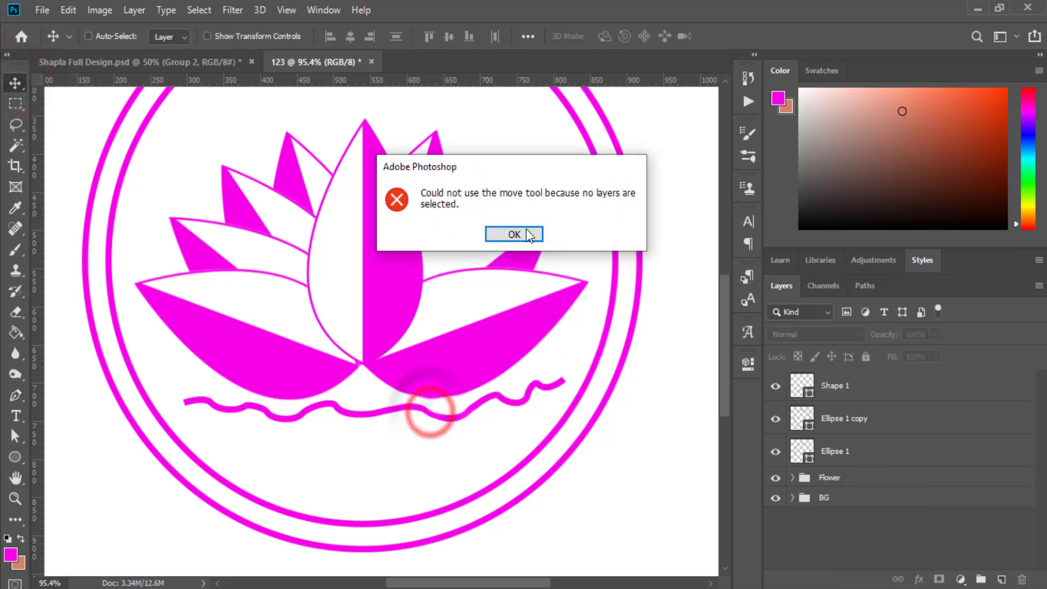
click(509, 234)
click(803, 397)
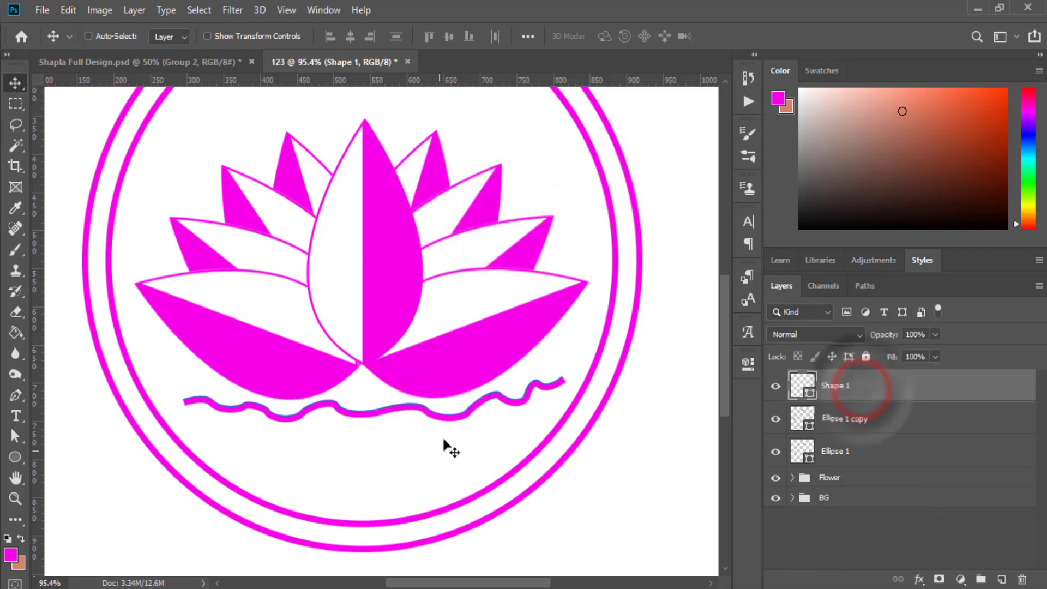
drag(445, 424, 437, 427)
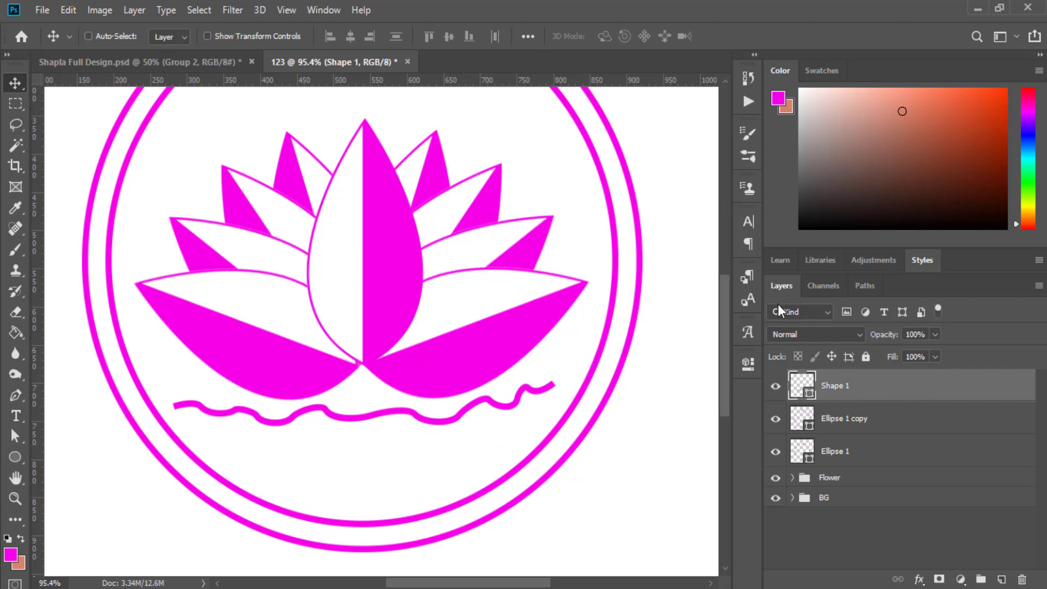
click(739, 365)
click(701, 293)
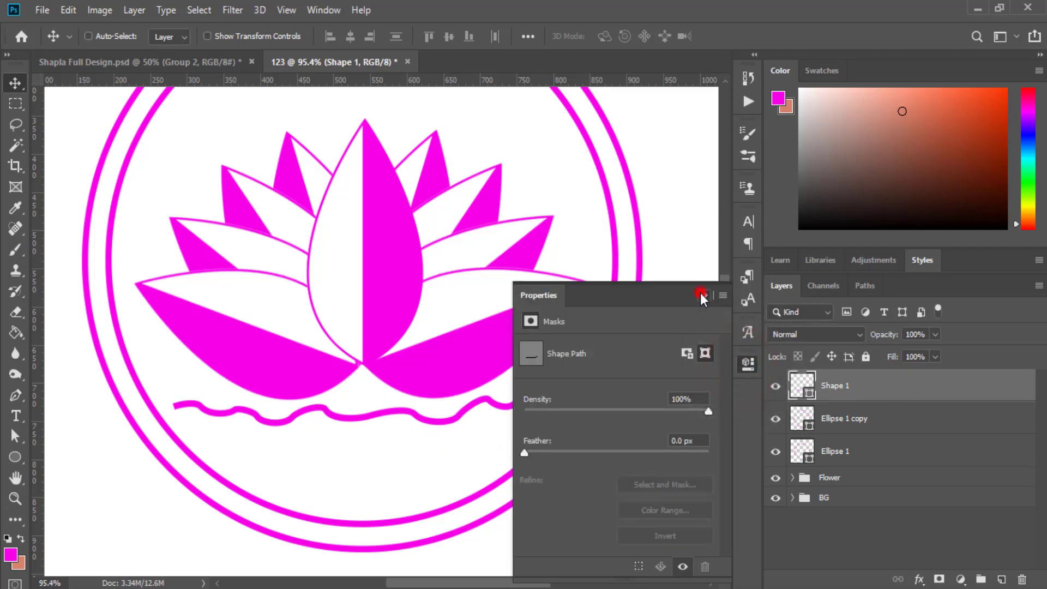
Set the wave's stroke width to 0.5 pt
click(14, 394)
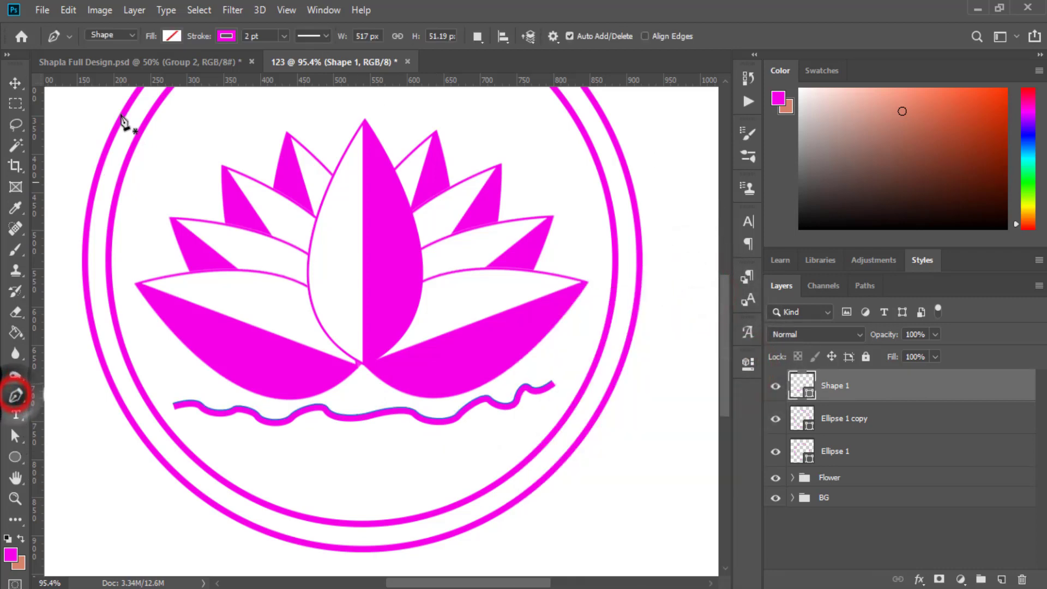
double_click(269, 36)
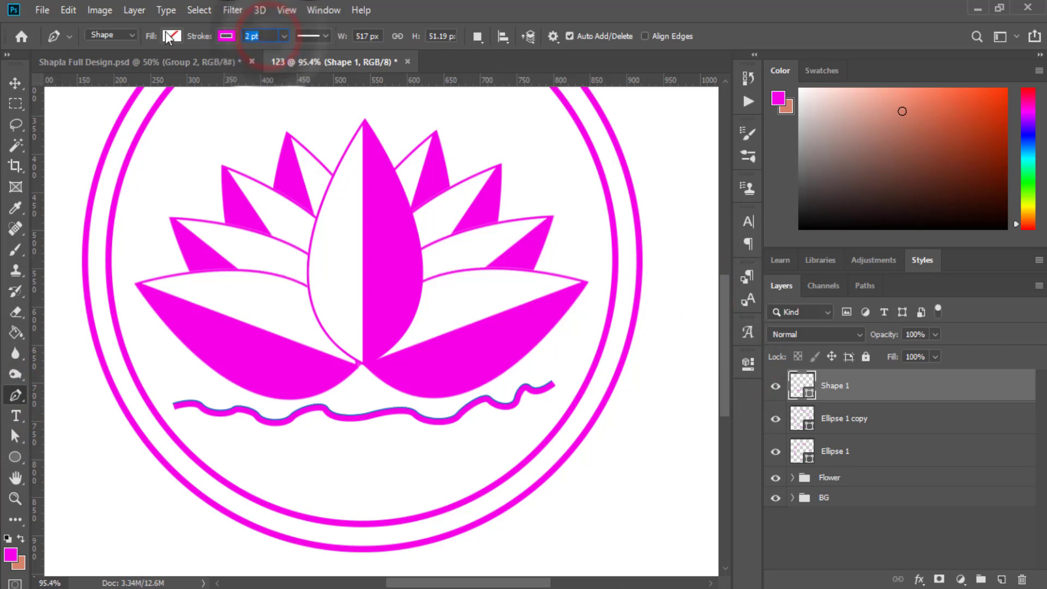
text(1)
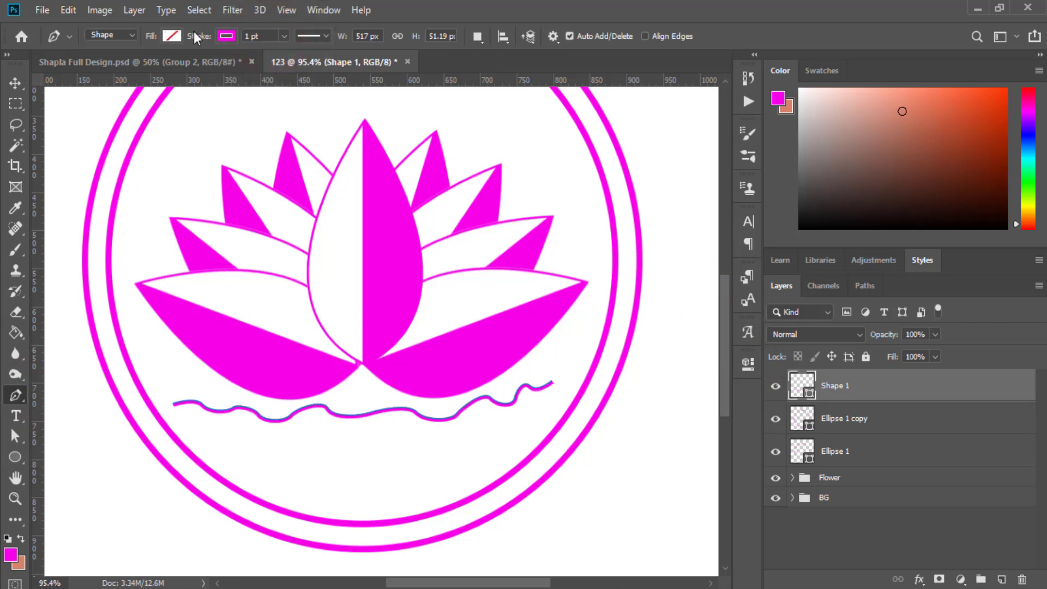
double_click(261, 36)
text(0.5)
key(Return)
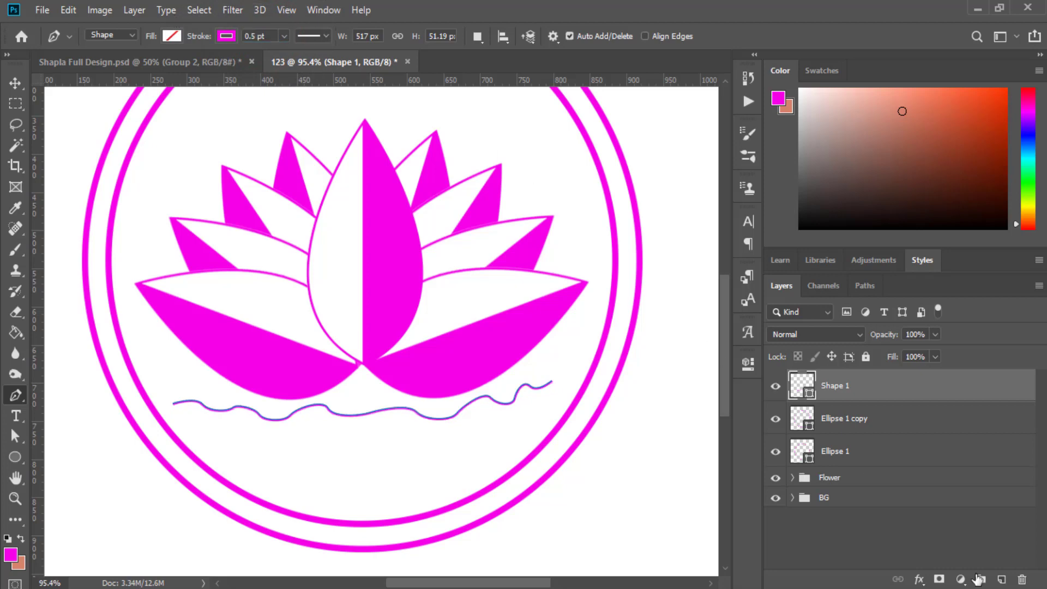
click(936, 532)
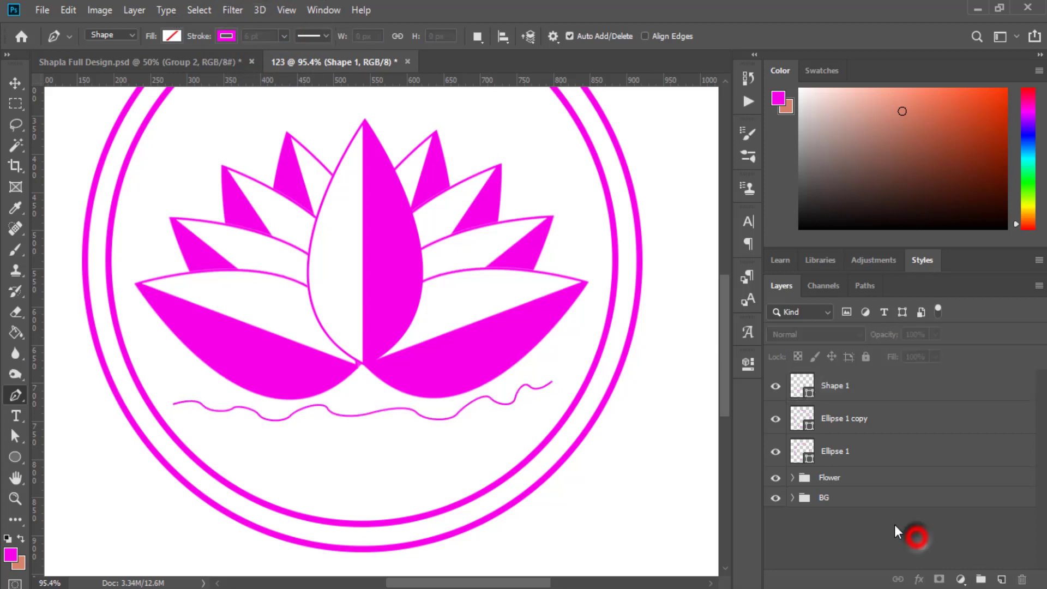
Recolour the wave's stroke to a dark grey swatch
click(808, 391)
click(226, 36)
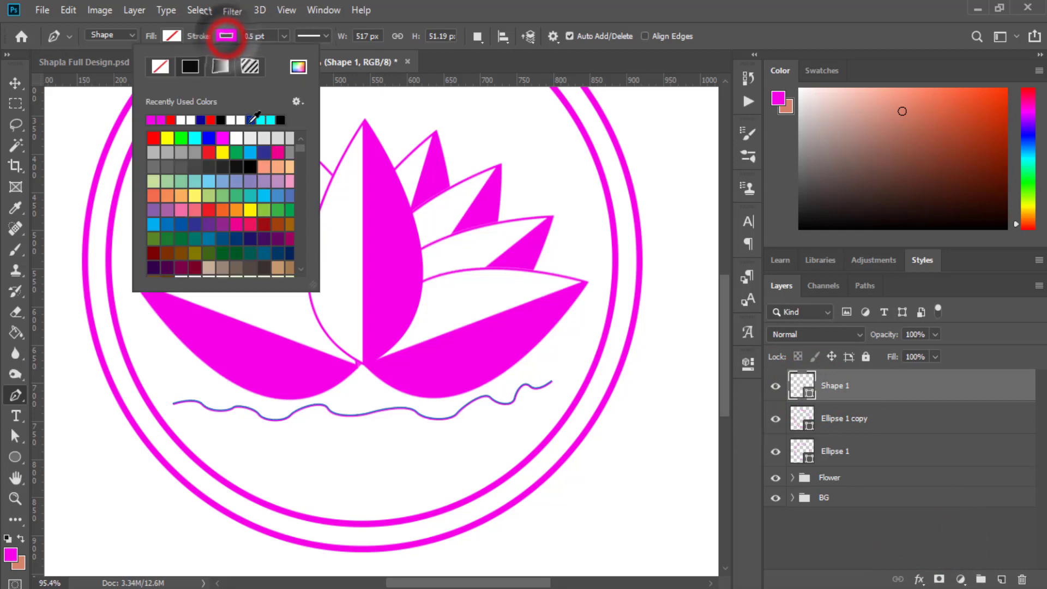
click(154, 167)
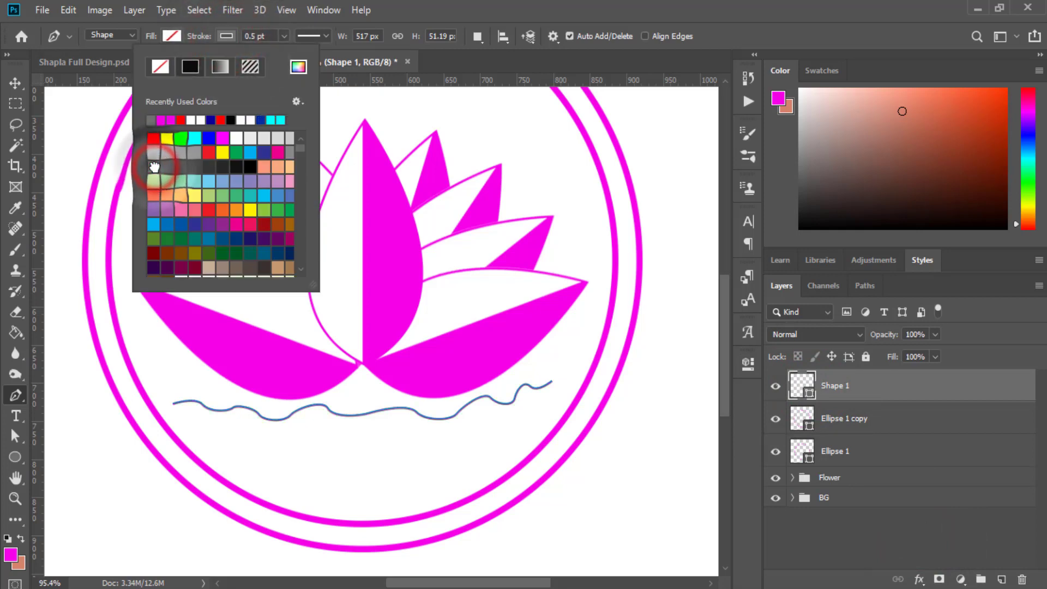
click(592, 3)
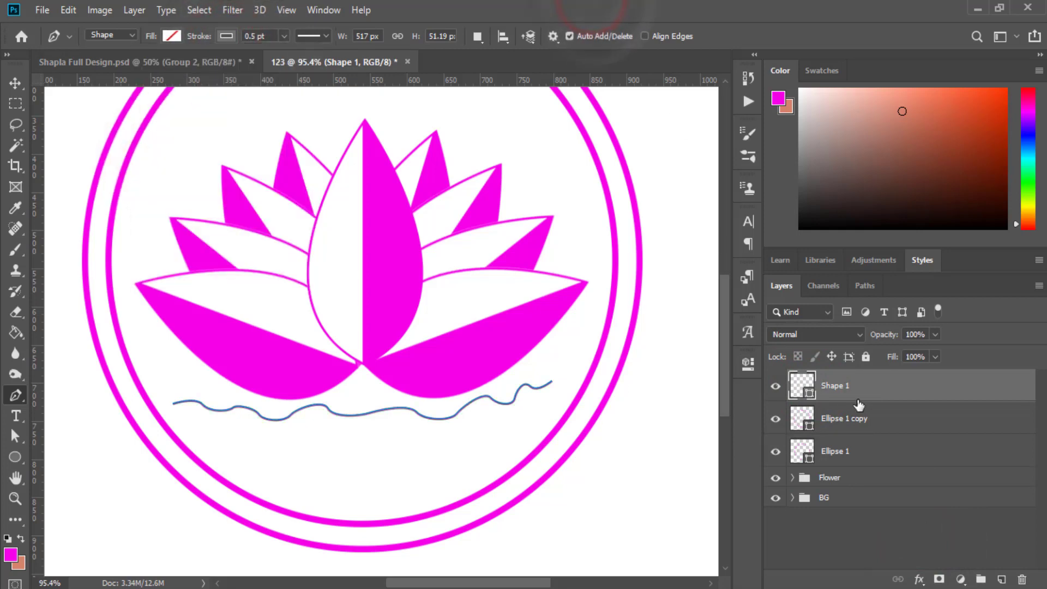
Duplicate the wave, offset the copy slightly down, and group both wave layers
click(880, 398)
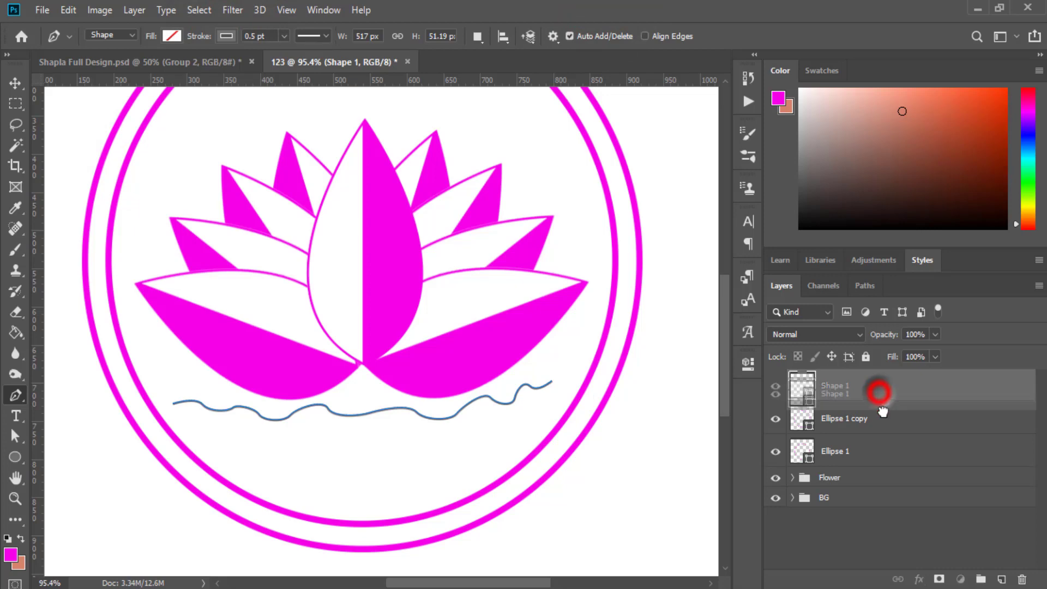
key(ctrl+j)
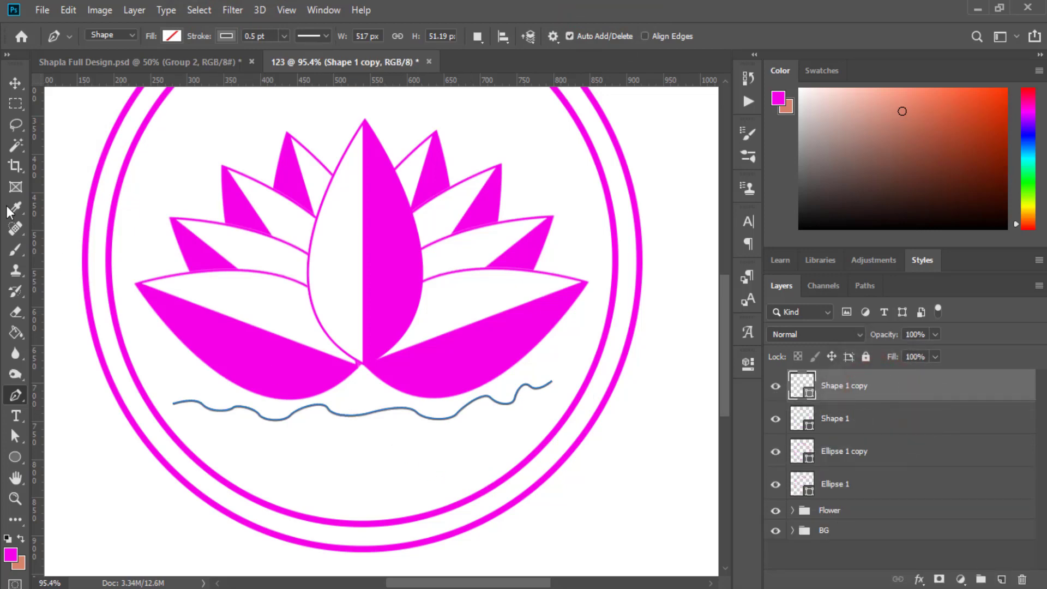
click(15, 82)
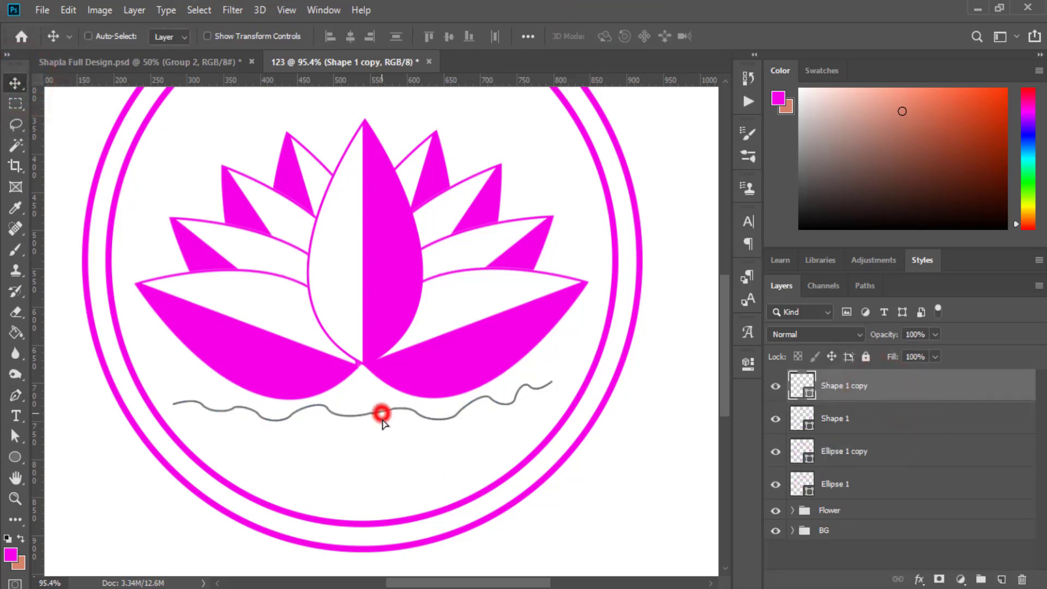
drag(382, 419, 383, 423)
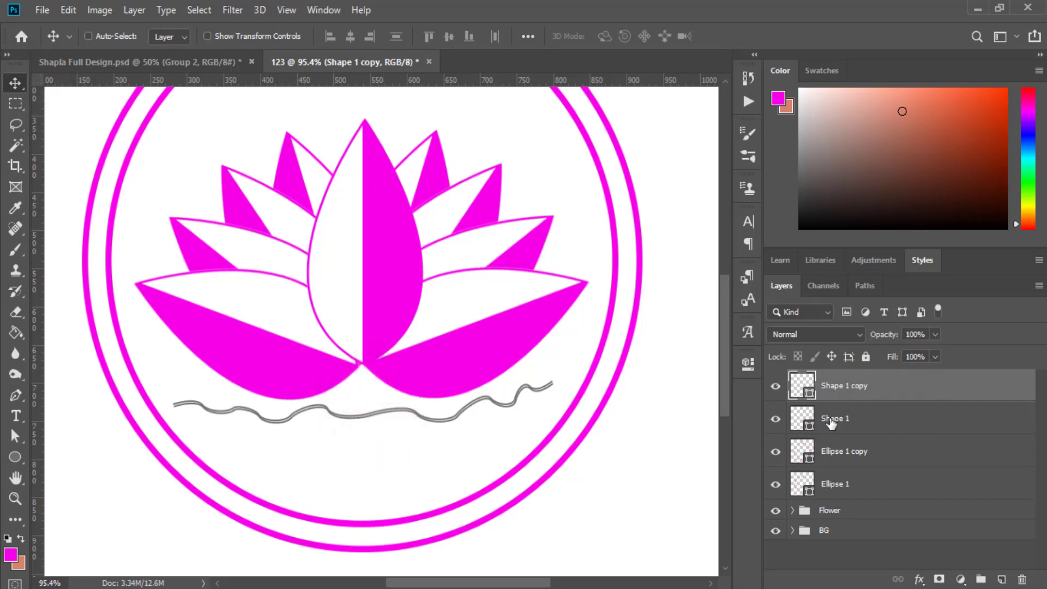
shift+click(857, 418)
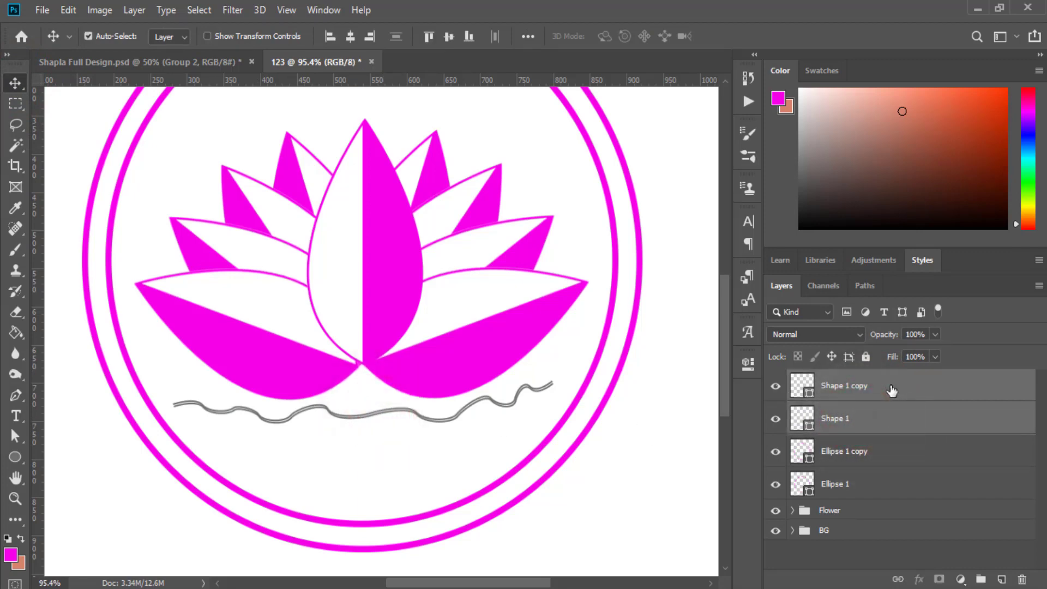
key(ctrl+g)
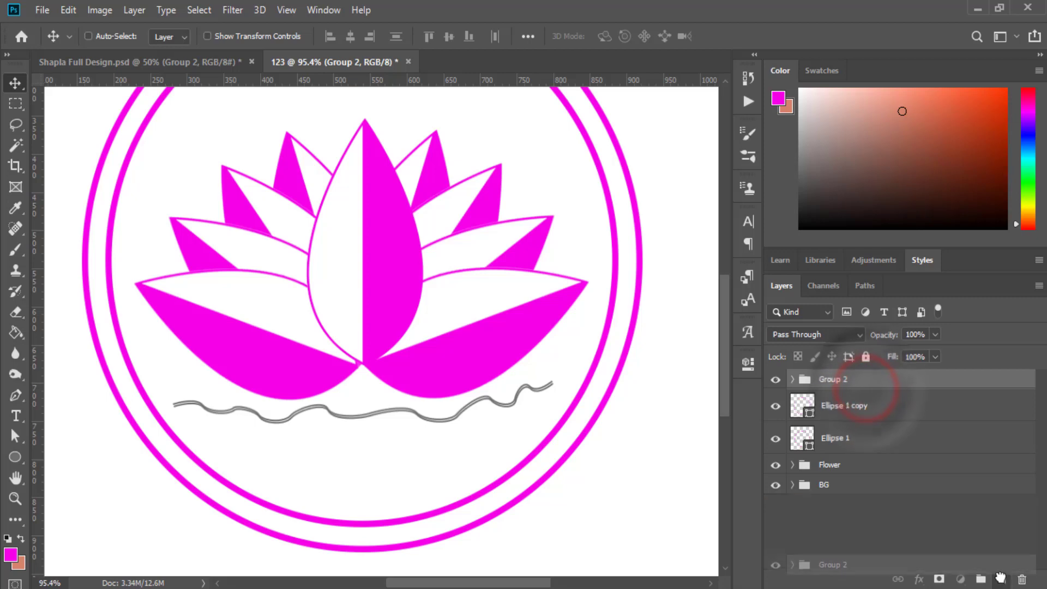
Make four more copies of the wave group, nudging each one lower than the last
drag(866, 392, 1001, 579)
drag(444, 427, 447, 436)
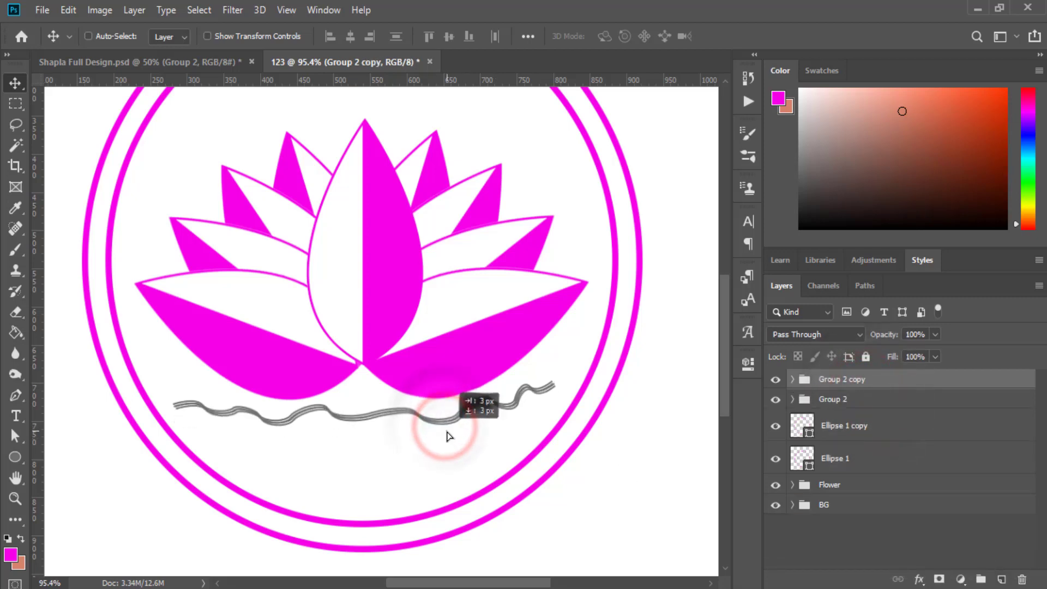
key(Down)
key(Down)
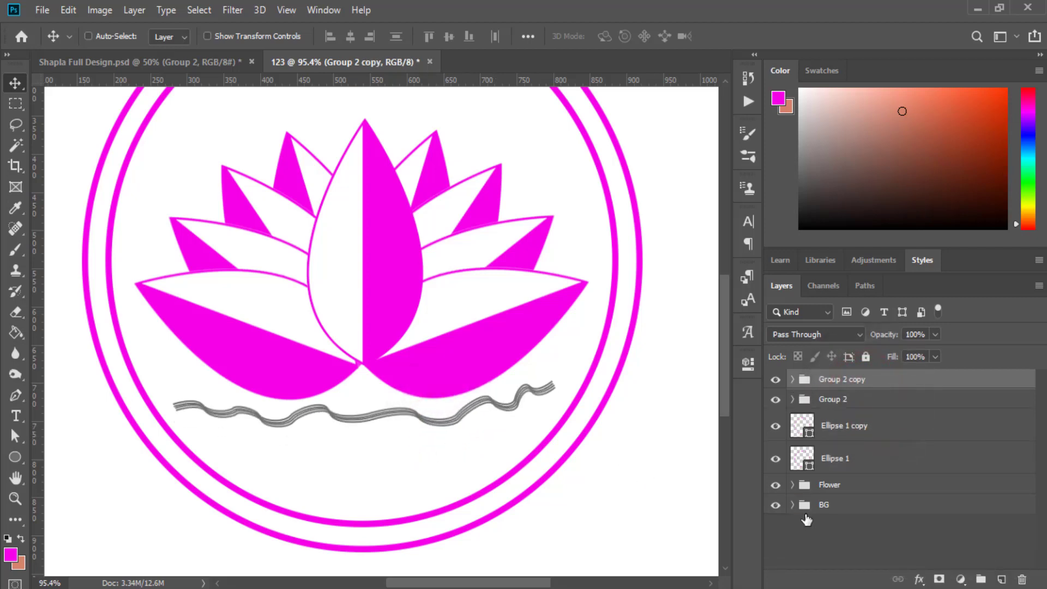
key(Down)
key(Down)
drag(976, 380, 1001, 579)
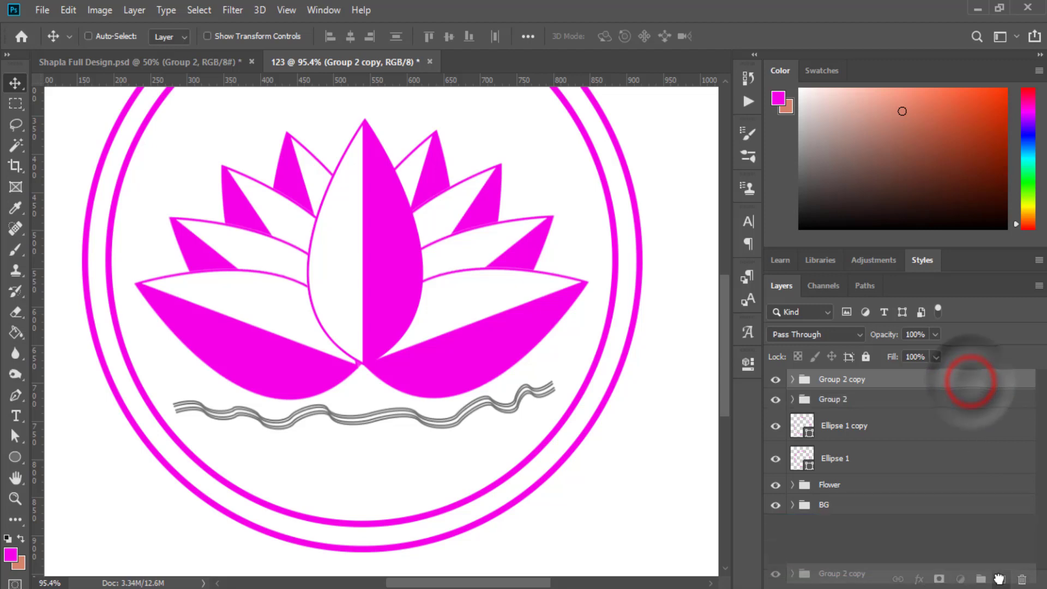
key(Down)
key(Down)
key(Down)
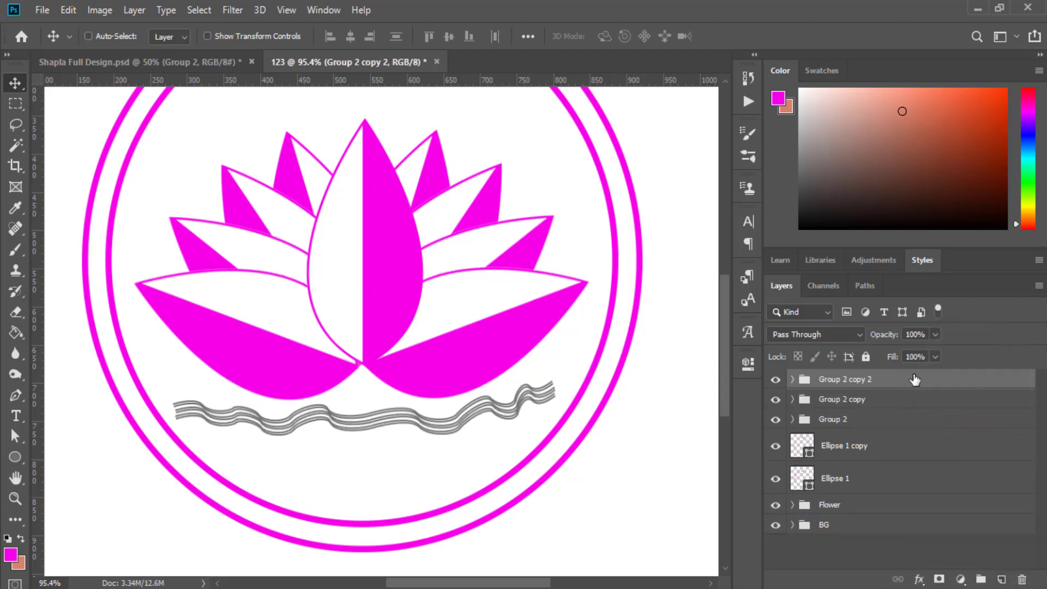
drag(888, 380, 1001, 579)
key(Down)
key(Down)
key(Down)
key(Down)
key(Down)
key(Down)
key(Down)
key(Down)
key(Down)
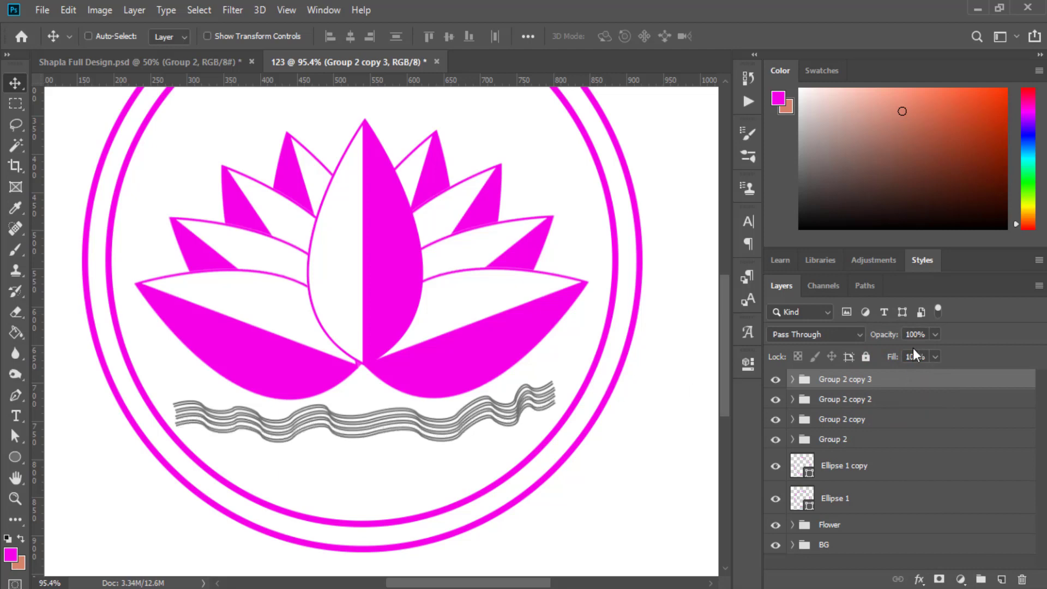
key(ctrl+j)
key(Down)
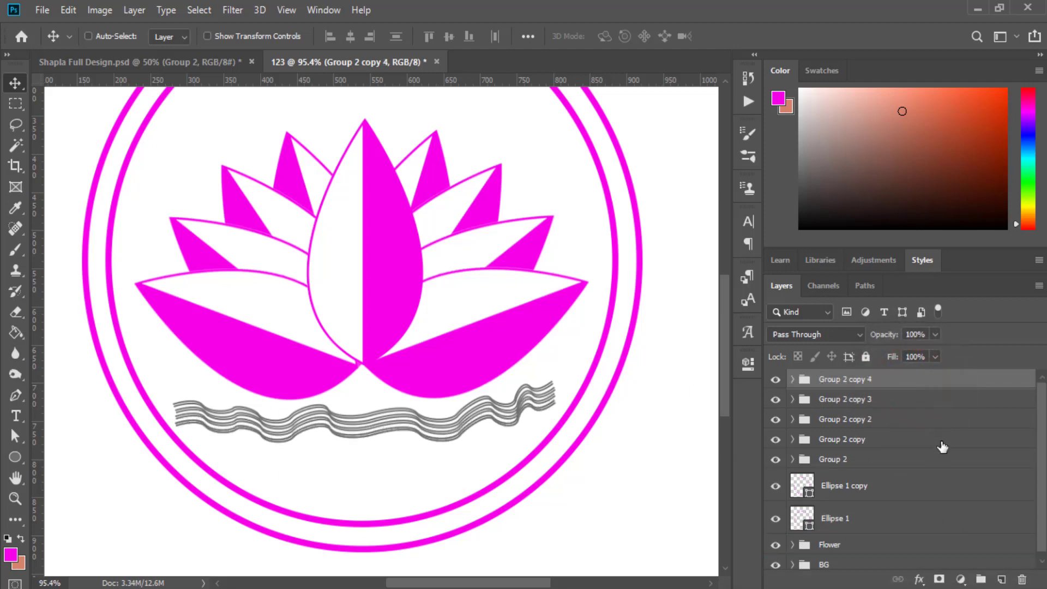
key(Down)
key(Down)
key(Down)
key(Down)
key(Down)
key(Down)
key(Down)
key(Down)
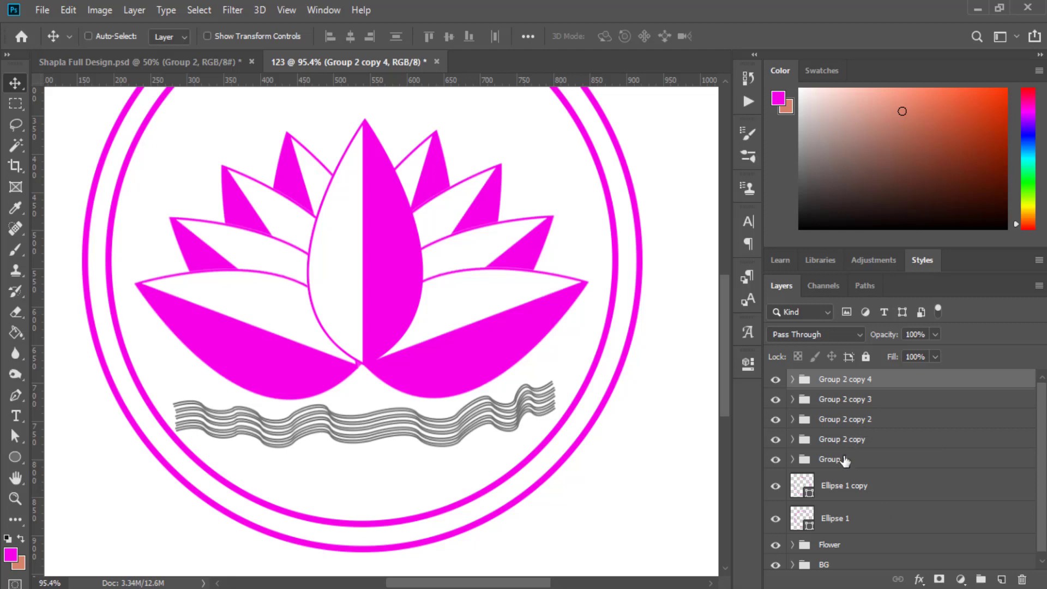
Distribute the five wave groups by vertical centres, group them as Group 3, and merge it
shift+click(843, 461)
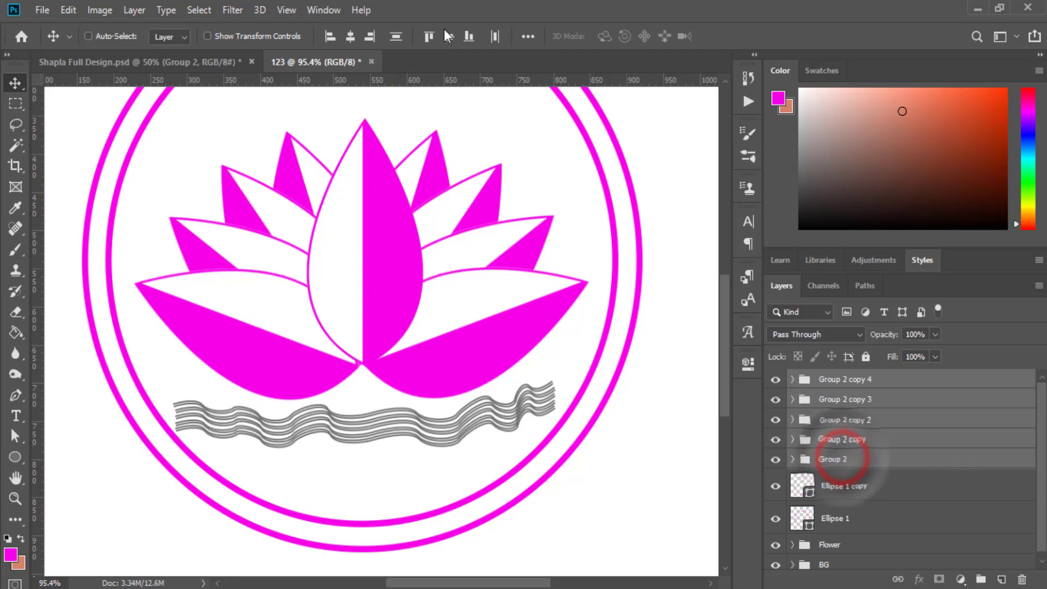
click(395, 37)
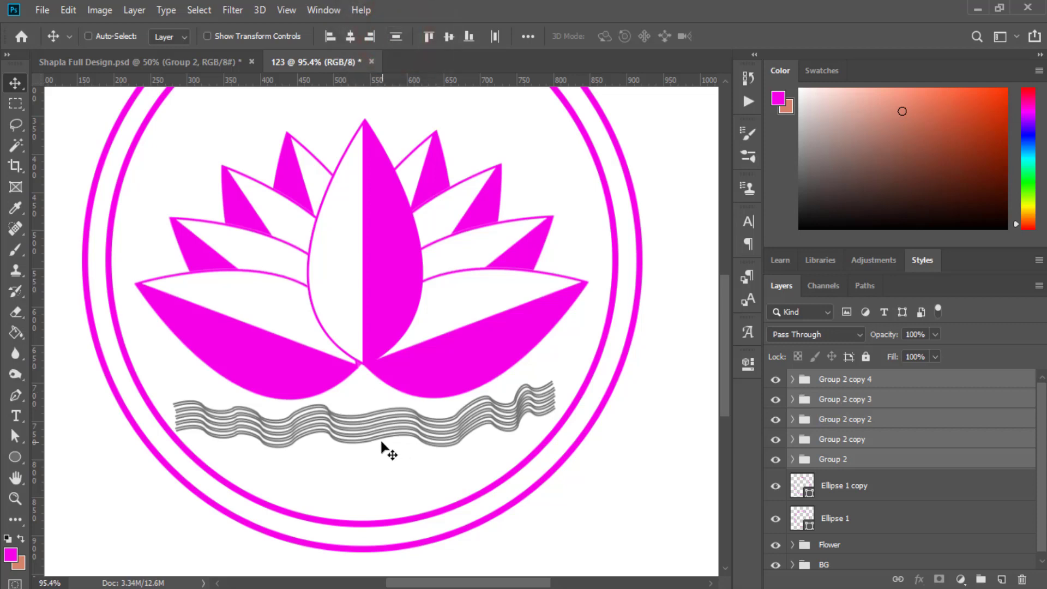
right_click(873, 391)
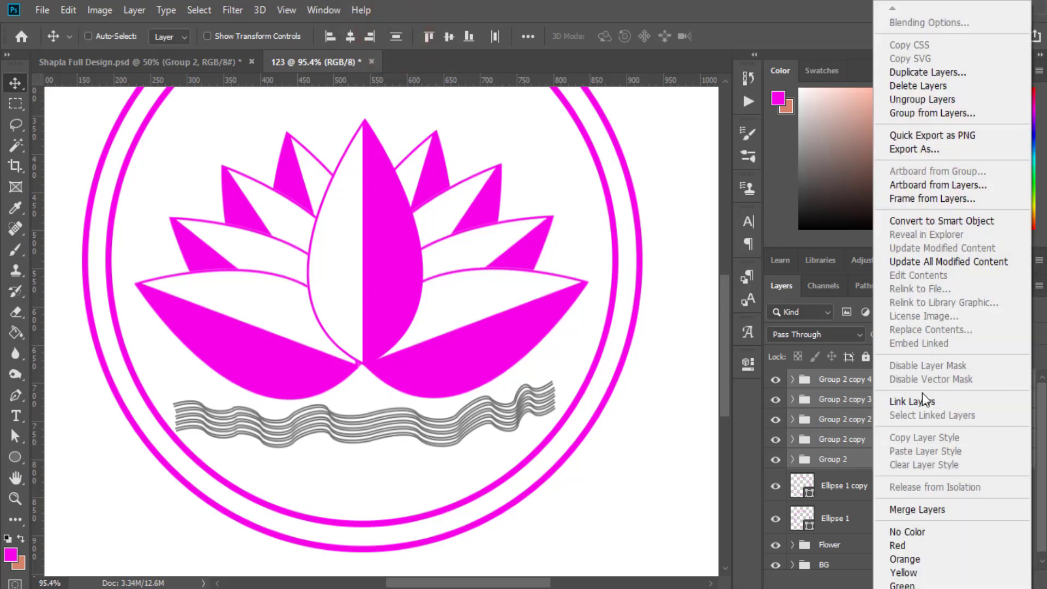
click(930, 115)
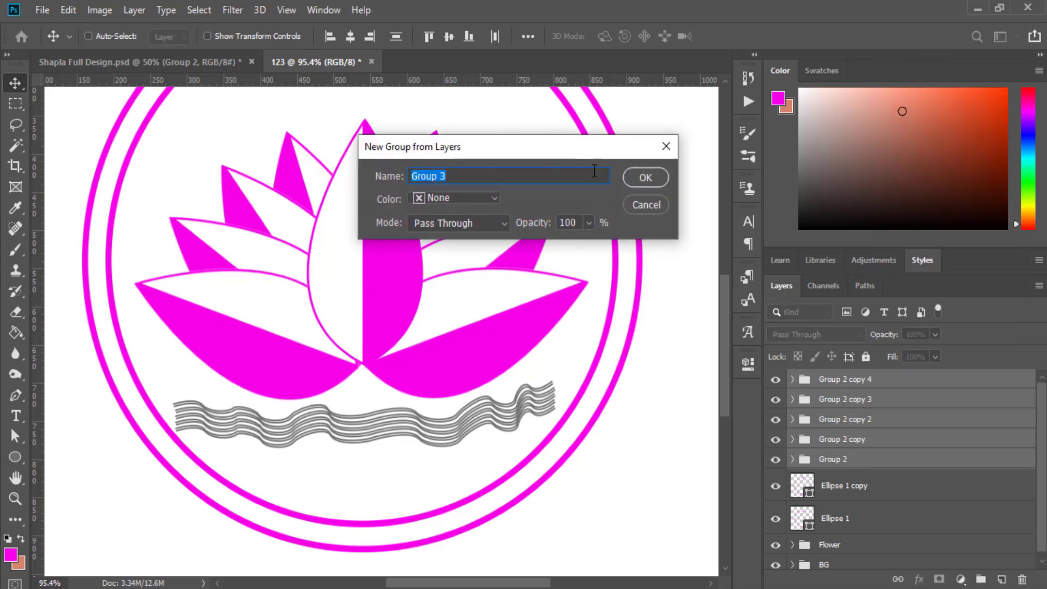
click(659, 176)
right_click(859, 378)
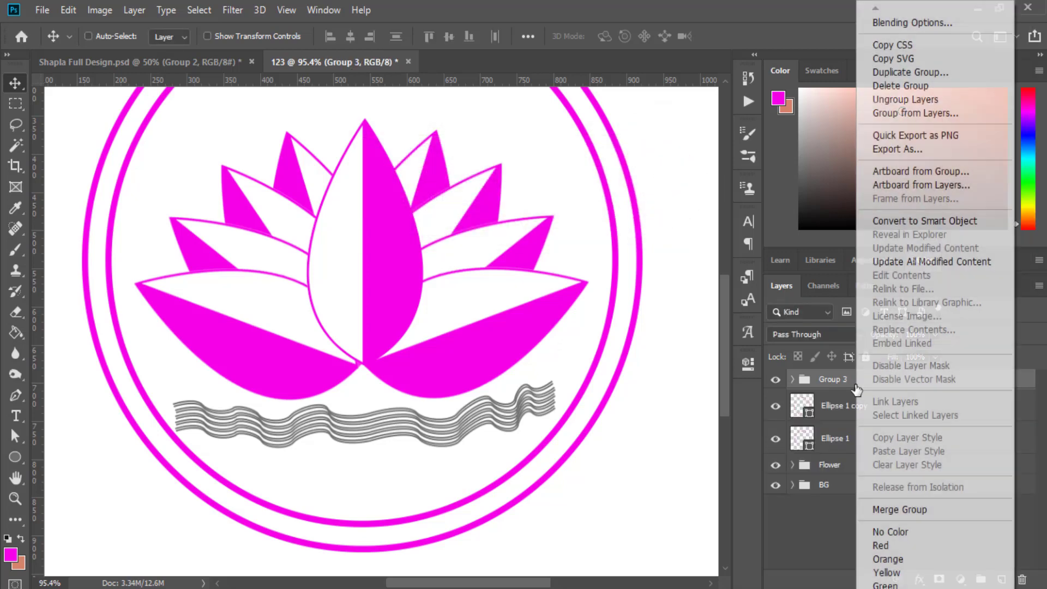
click(937, 509)
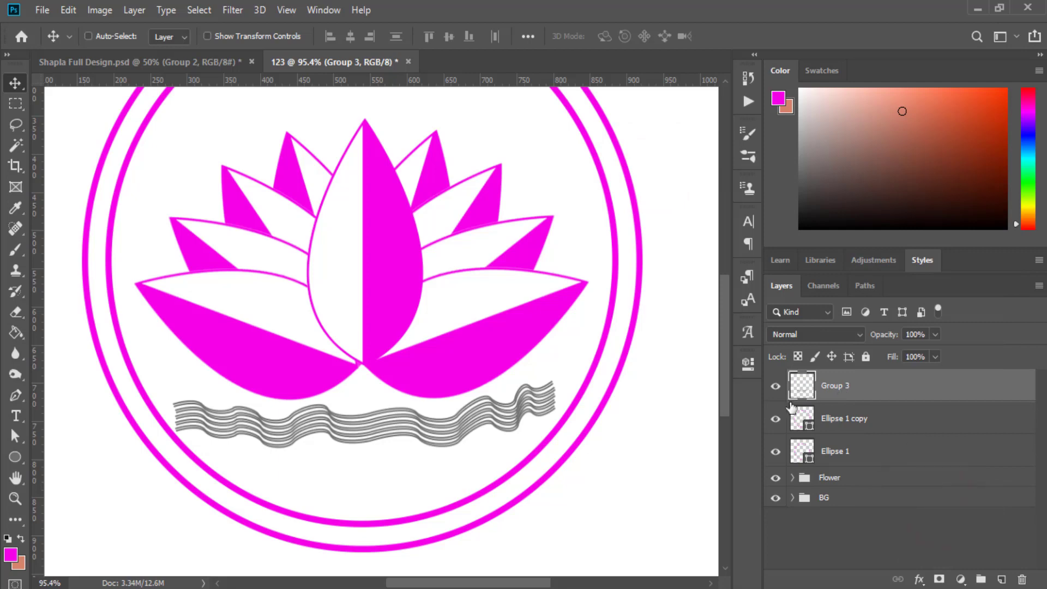
right_click(877, 395)
Enable a Gradient Overlay layer style on the merged waves
click(703, 24)
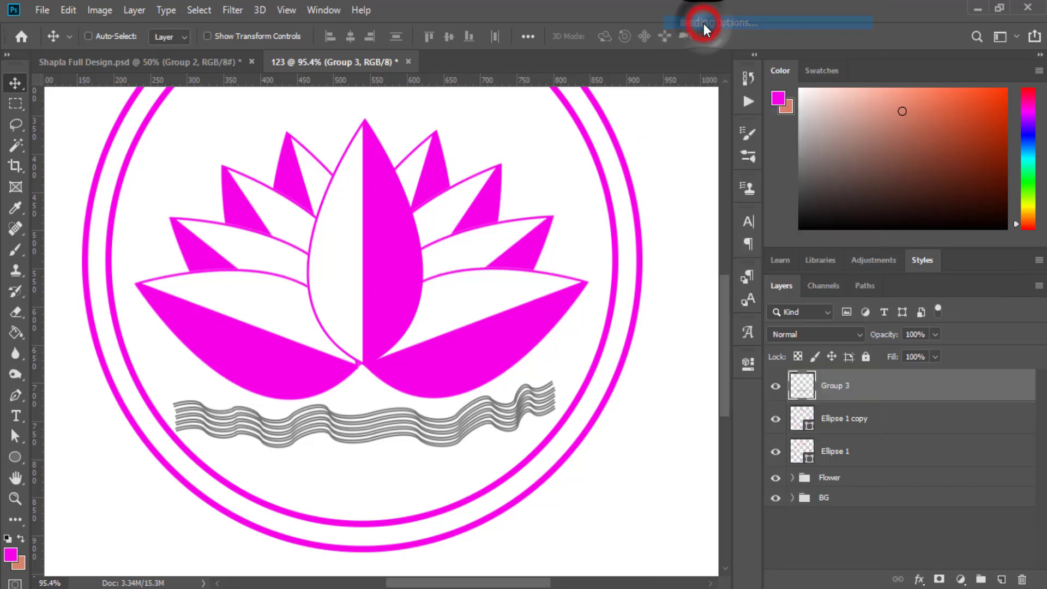
drag(496, 101, 687, 136)
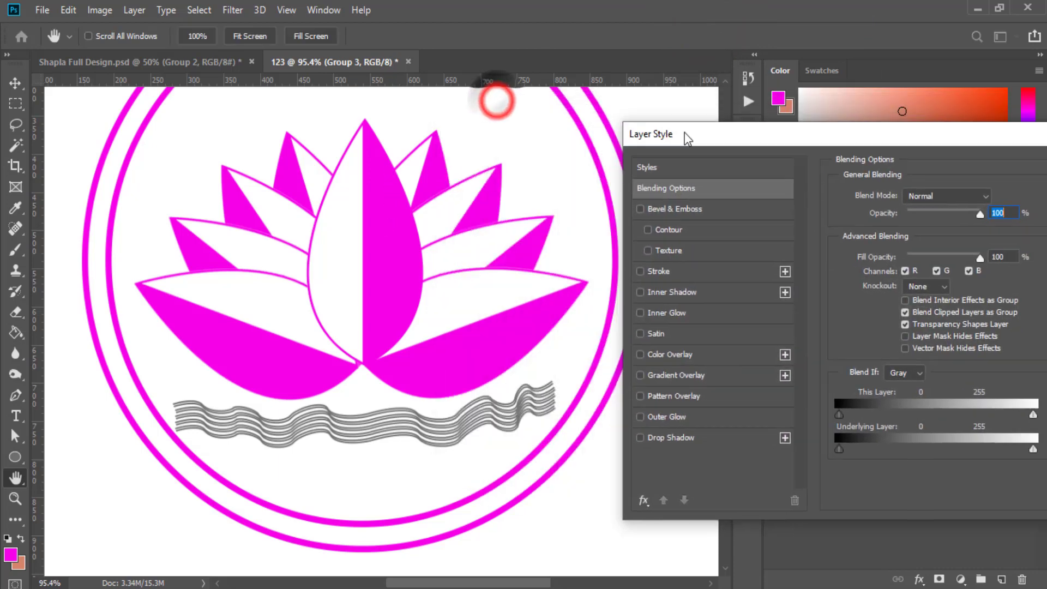
click(683, 359)
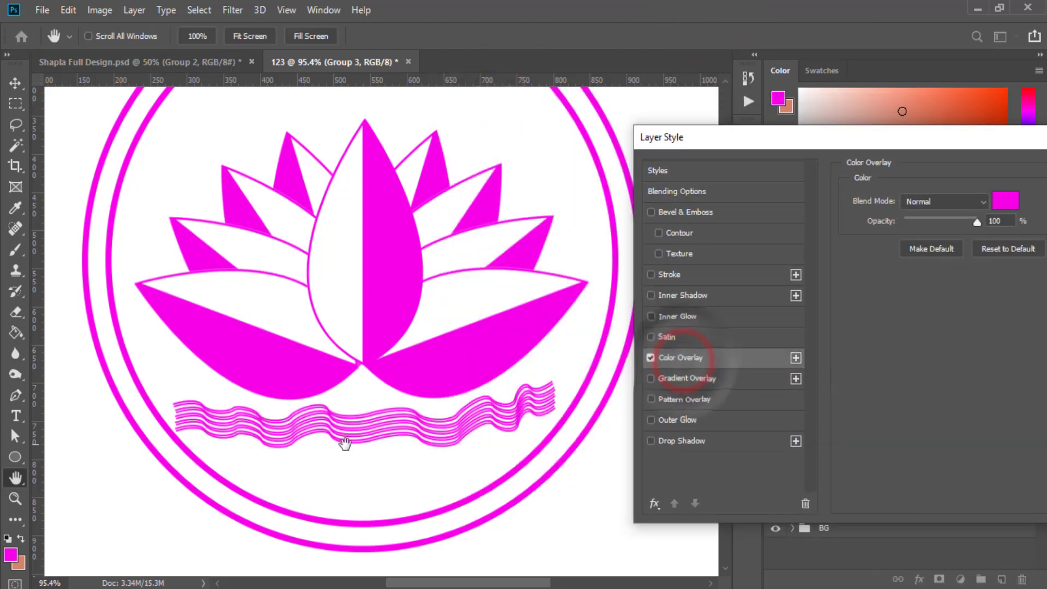
click(651, 358)
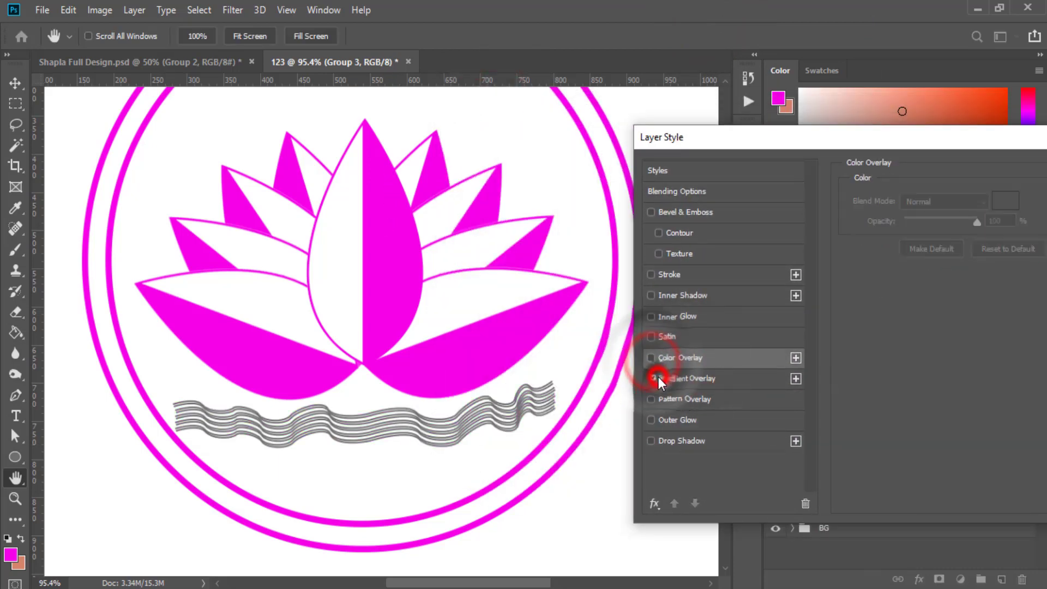
click(652, 378)
drag(957, 143, 877, 146)
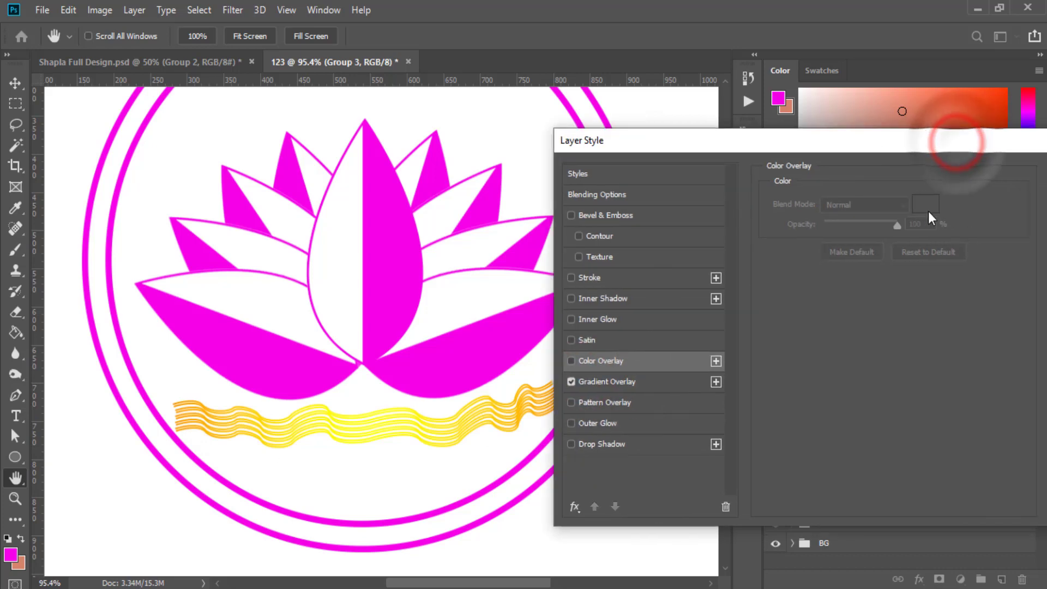
click(638, 379)
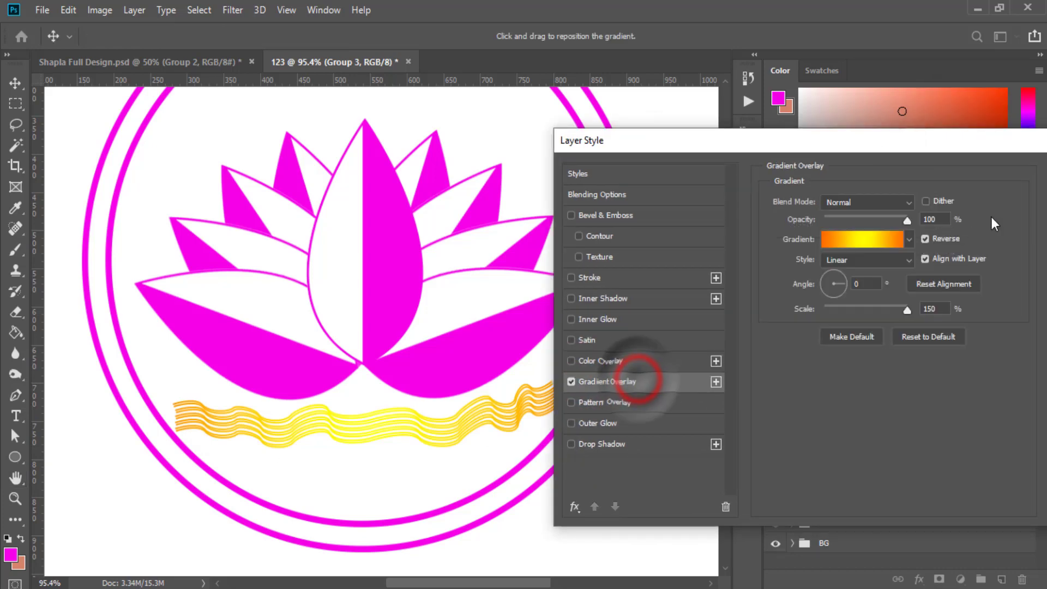
Browse gradient presets in the Gradient Editor, trying green and Black, White options
click(904, 242)
click(752, 202)
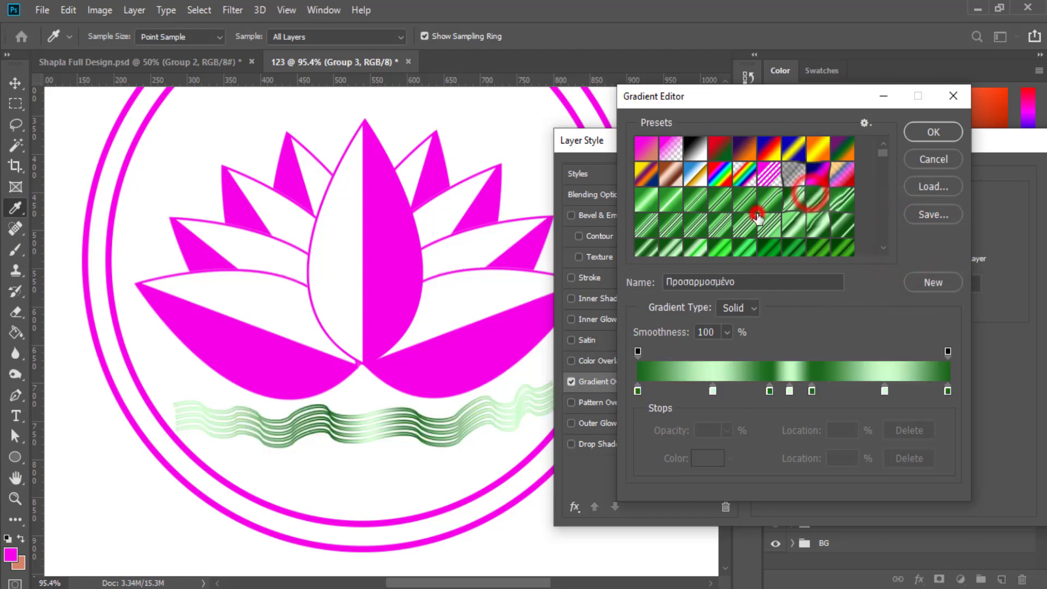
click(745, 248)
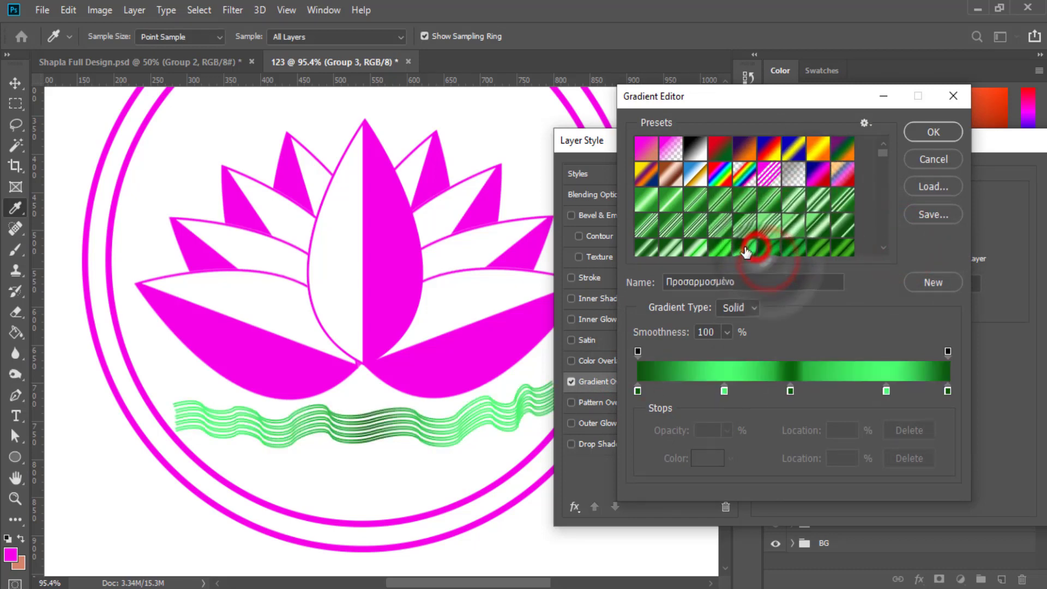
click(812, 246)
click(806, 200)
click(818, 147)
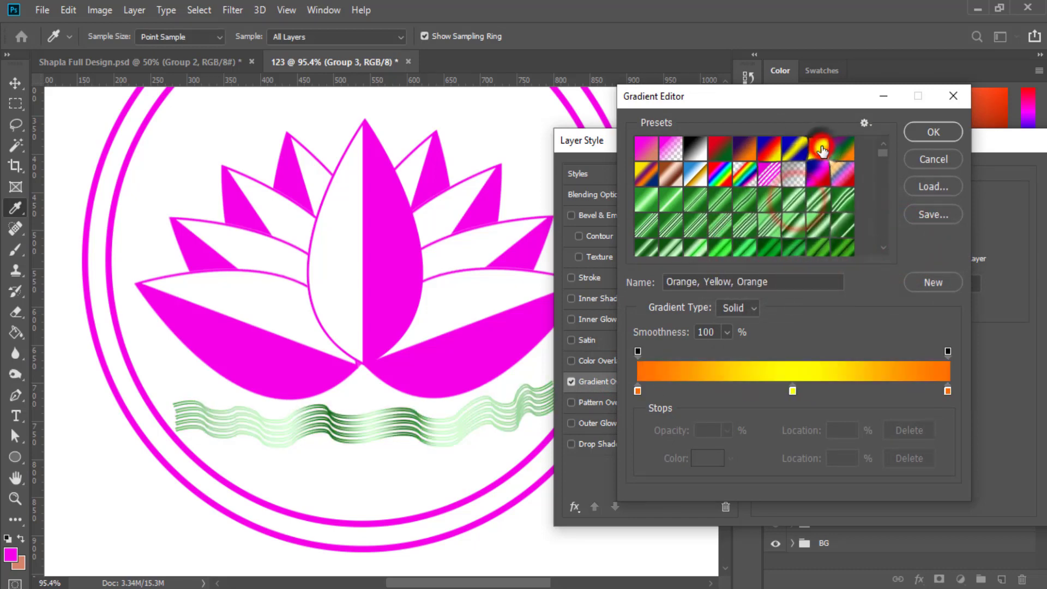
click(755, 175)
click(706, 203)
click(677, 250)
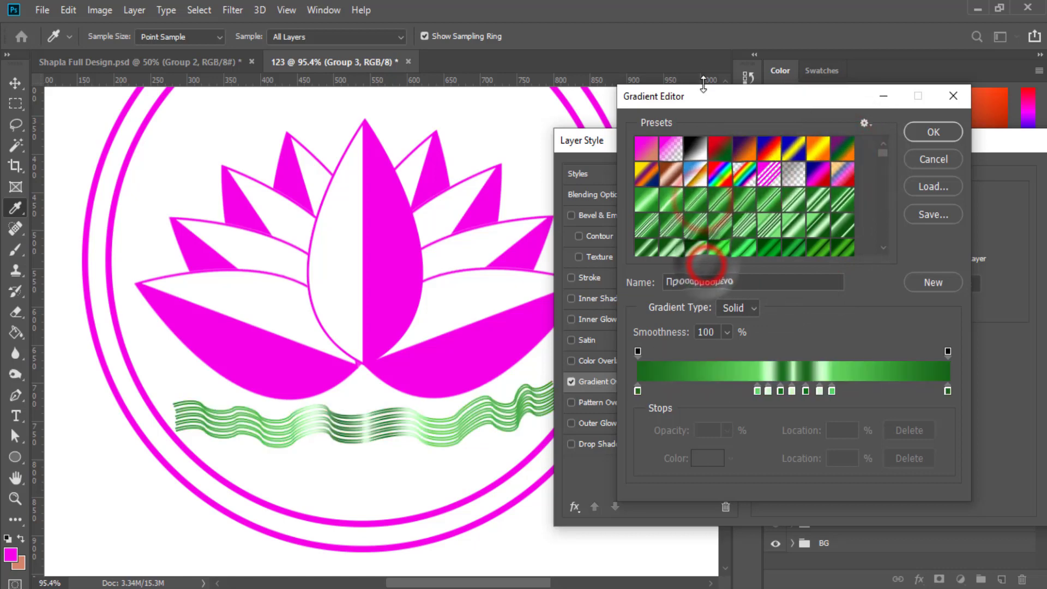
drag(688, 104, 870, 98)
click(867, 144)
Pick the black Schwarz gradient preset and confirm the overlay
scroll(884, 180, down, 1)
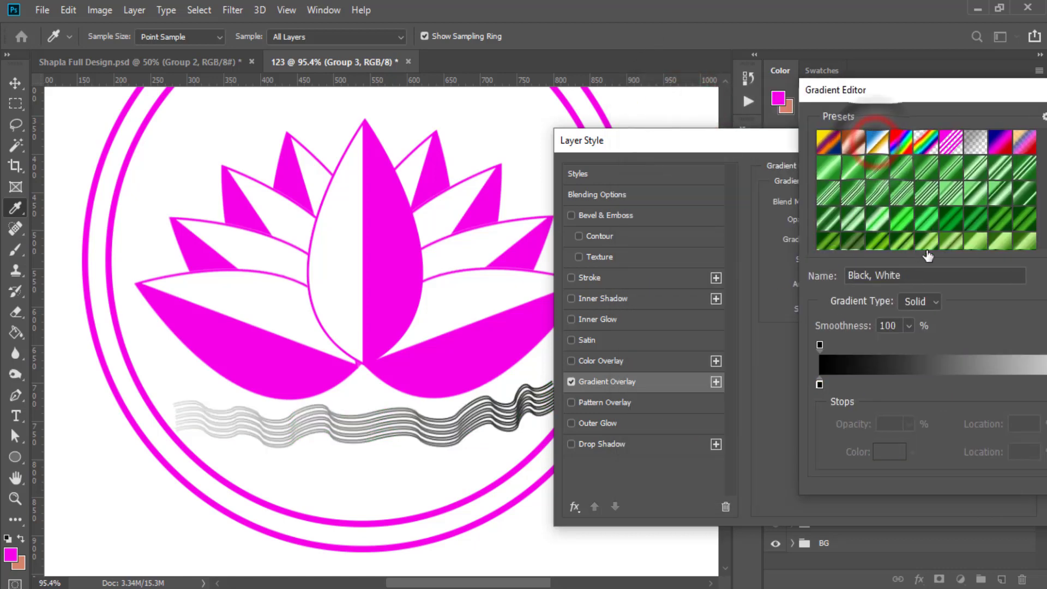
scroll(894, 196, down, 2)
scroll(901, 206, down, 2)
scroll(901, 206, down, 1)
click(826, 180)
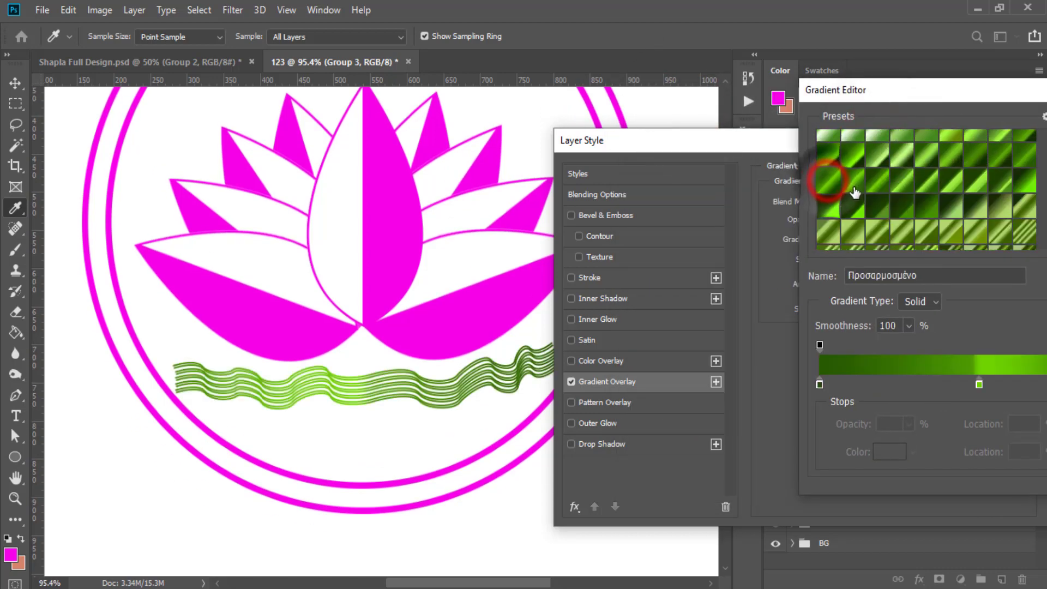
click(904, 203)
drag(862, 95, 614, 109)
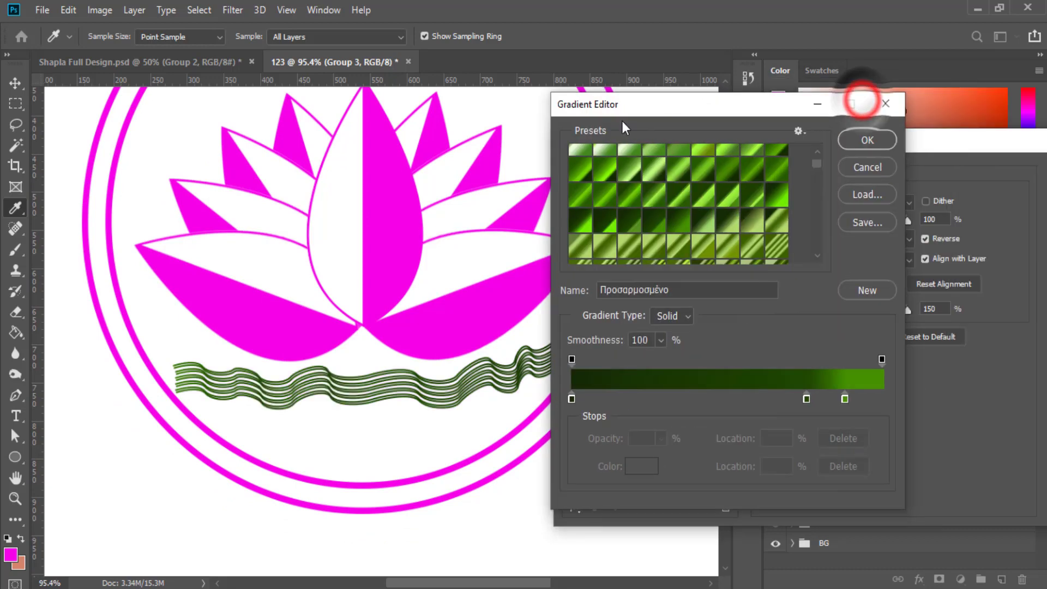
scroll(735, 243, down, 2)
click(734, 240)
click(702, 228)
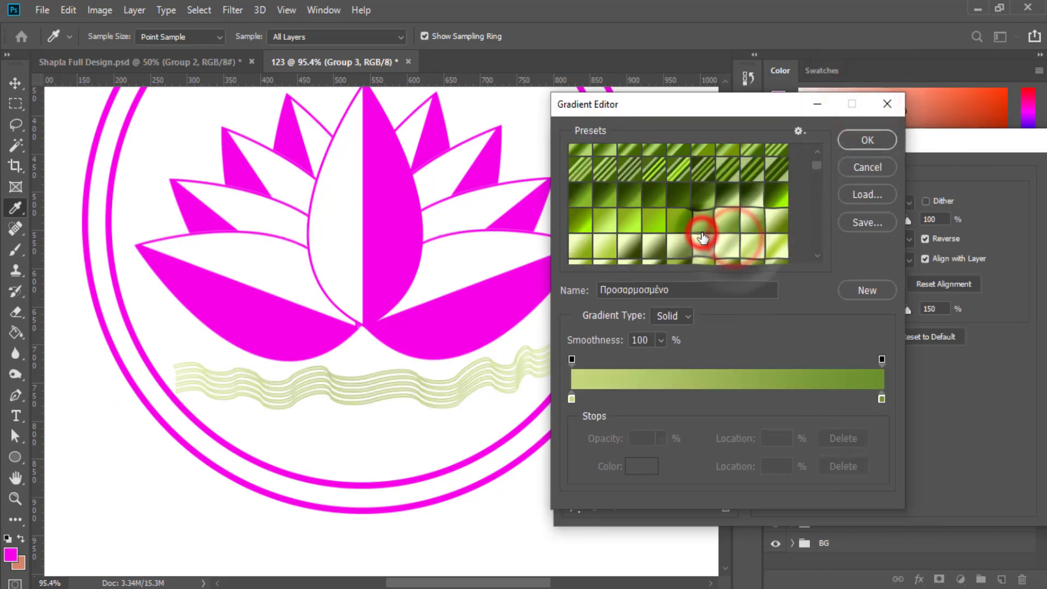
scroll(741, 246, down, 1)
scroll(750, 251, down, 3)
scroll(751, 251, up, 2)
click(816, 172)
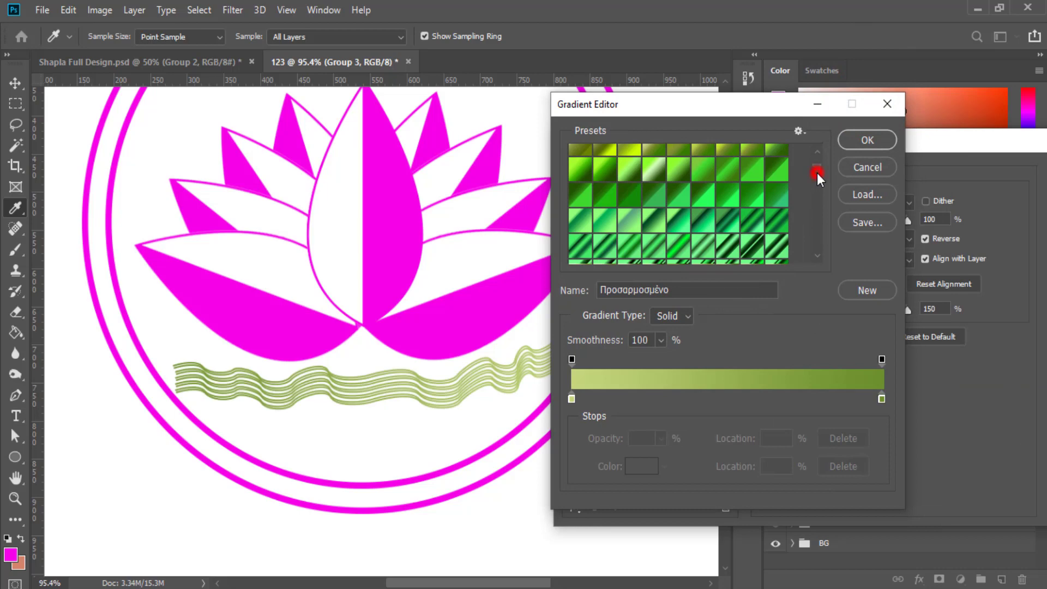
click(656, 233)
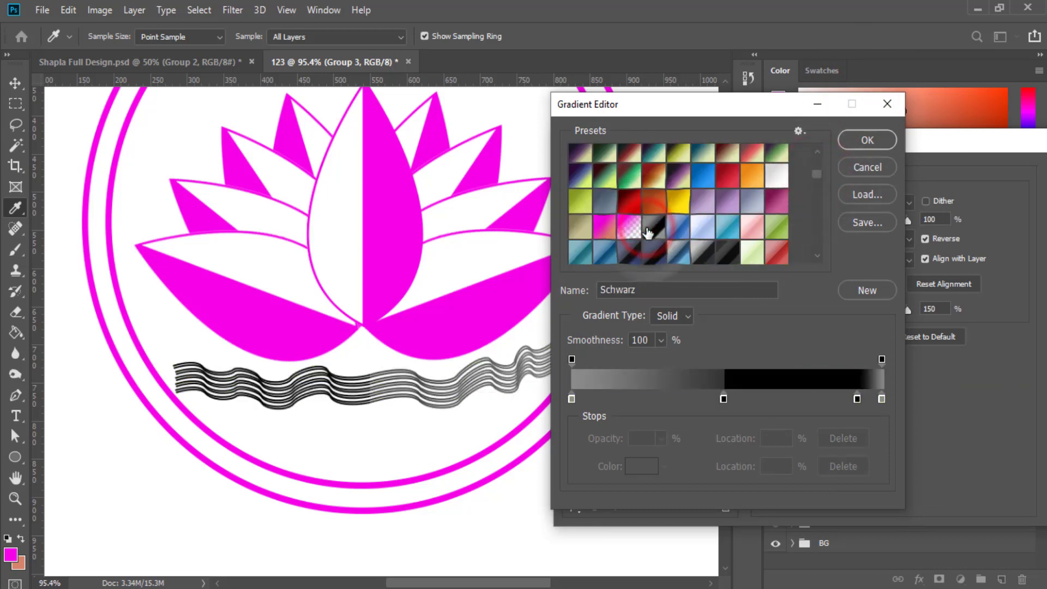
click(868, 137)
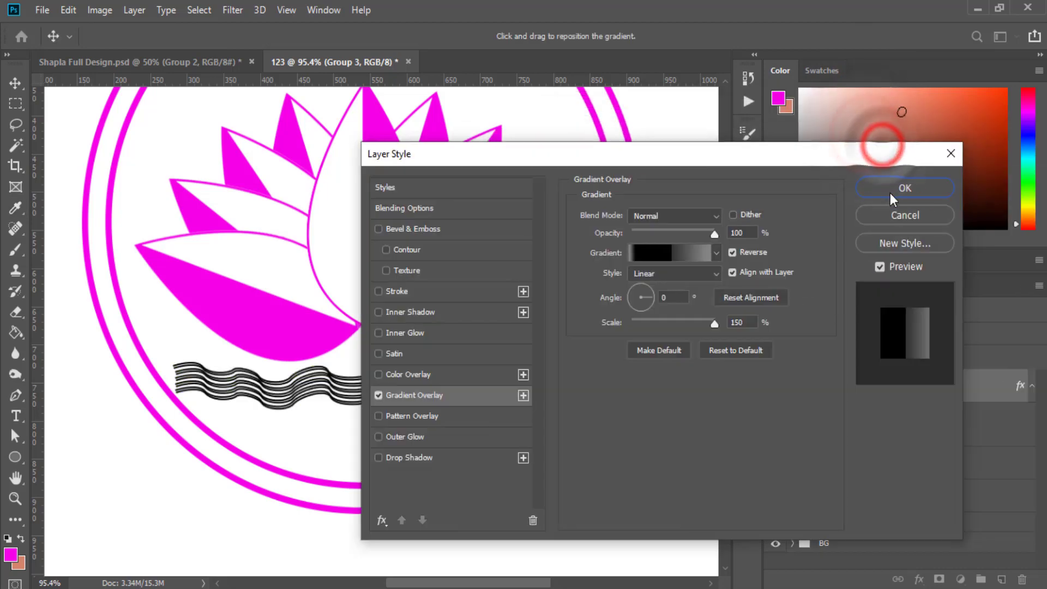
click(892, 189)
Fit the whole logo on screen and deselect Group 3 to review the design
key(v)
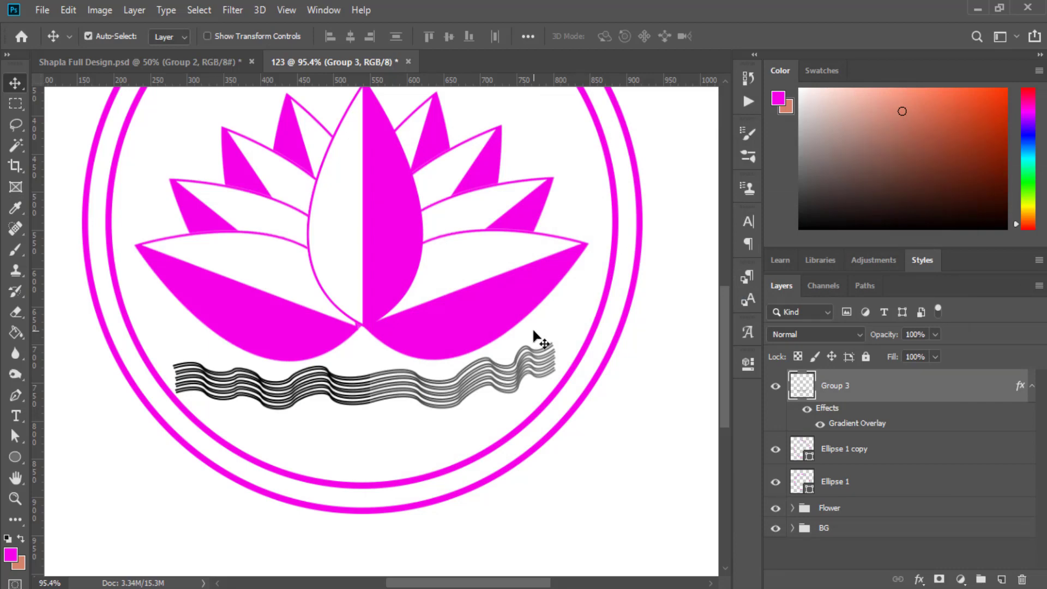
key(ctrl+0)
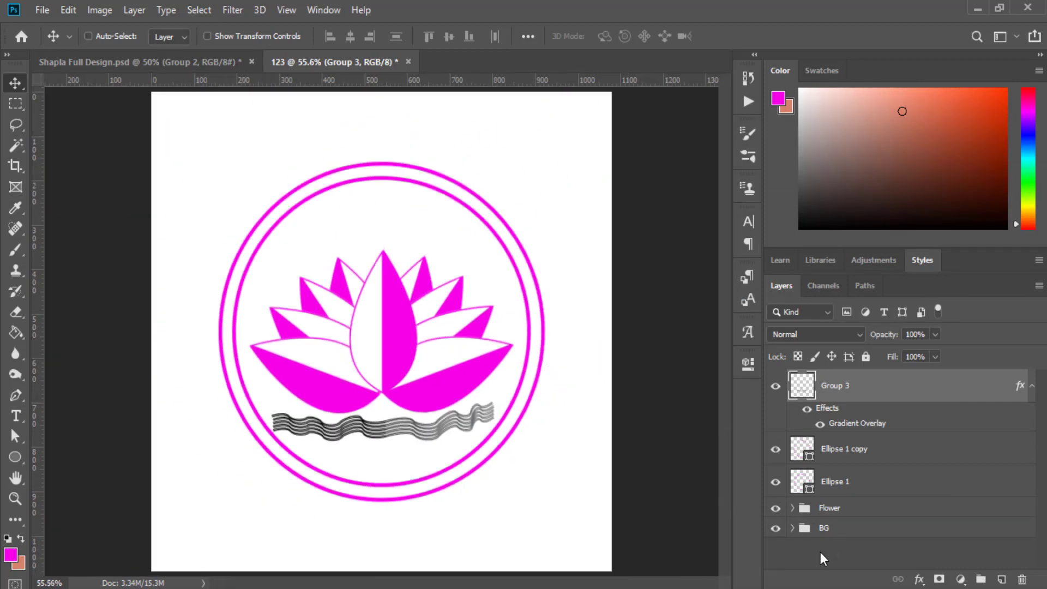
click(820, 551)
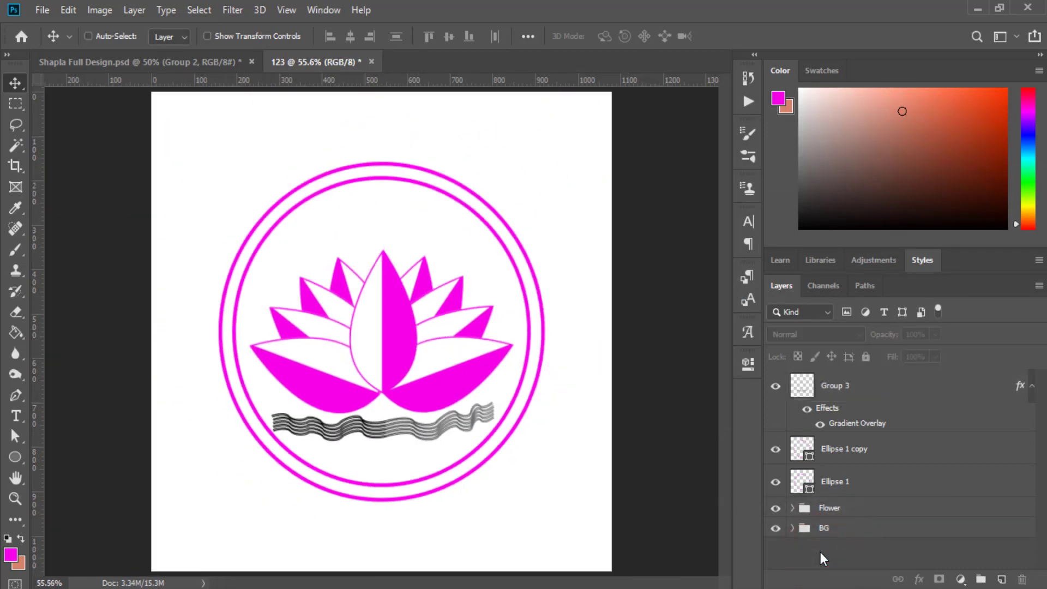